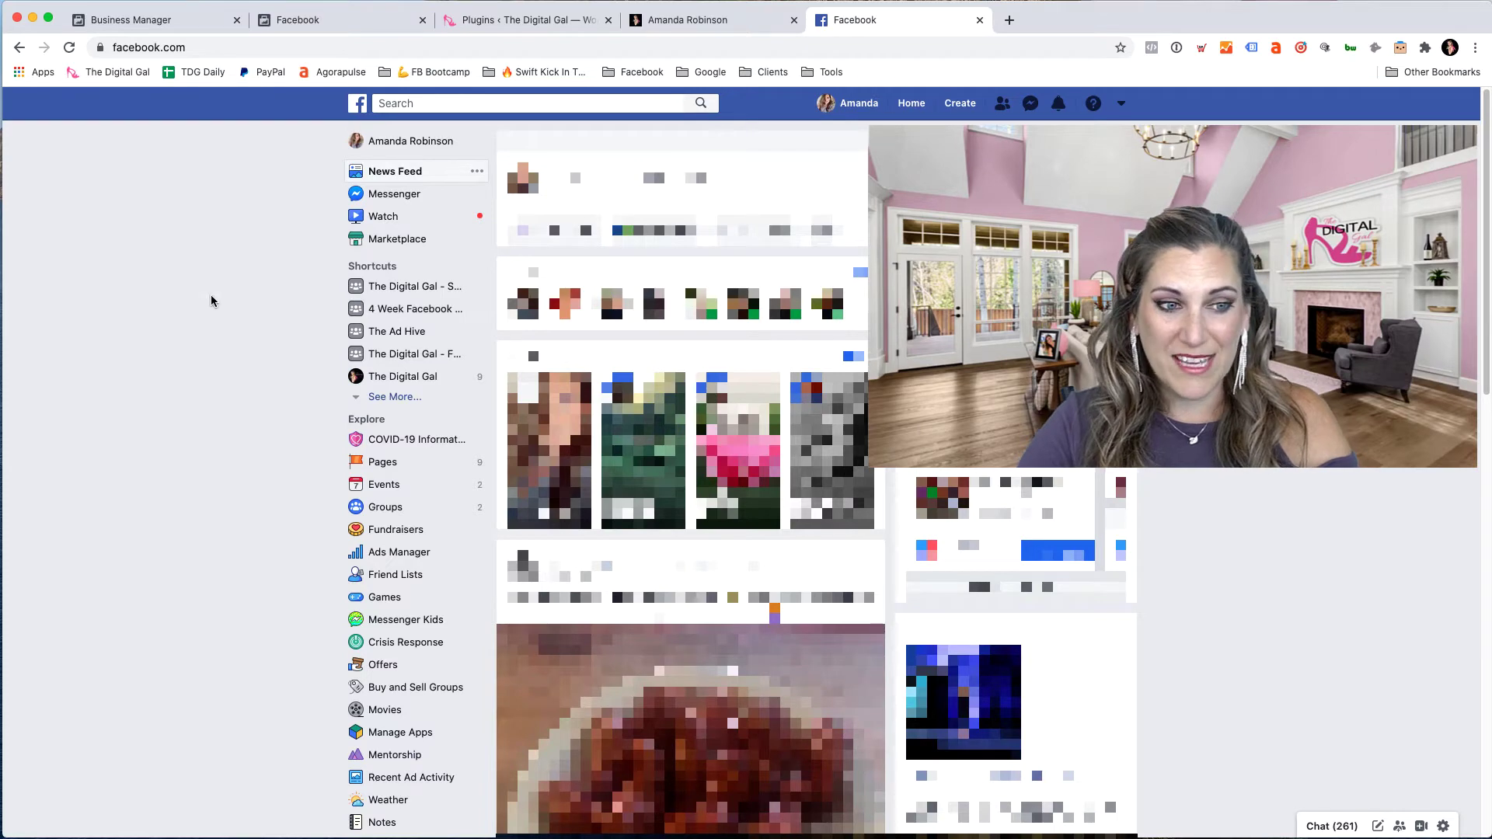
- Go from the news feed through Ads Manager's Shortcuts menu to Events Manager's empty Data Sources page
left_click(432, 556)
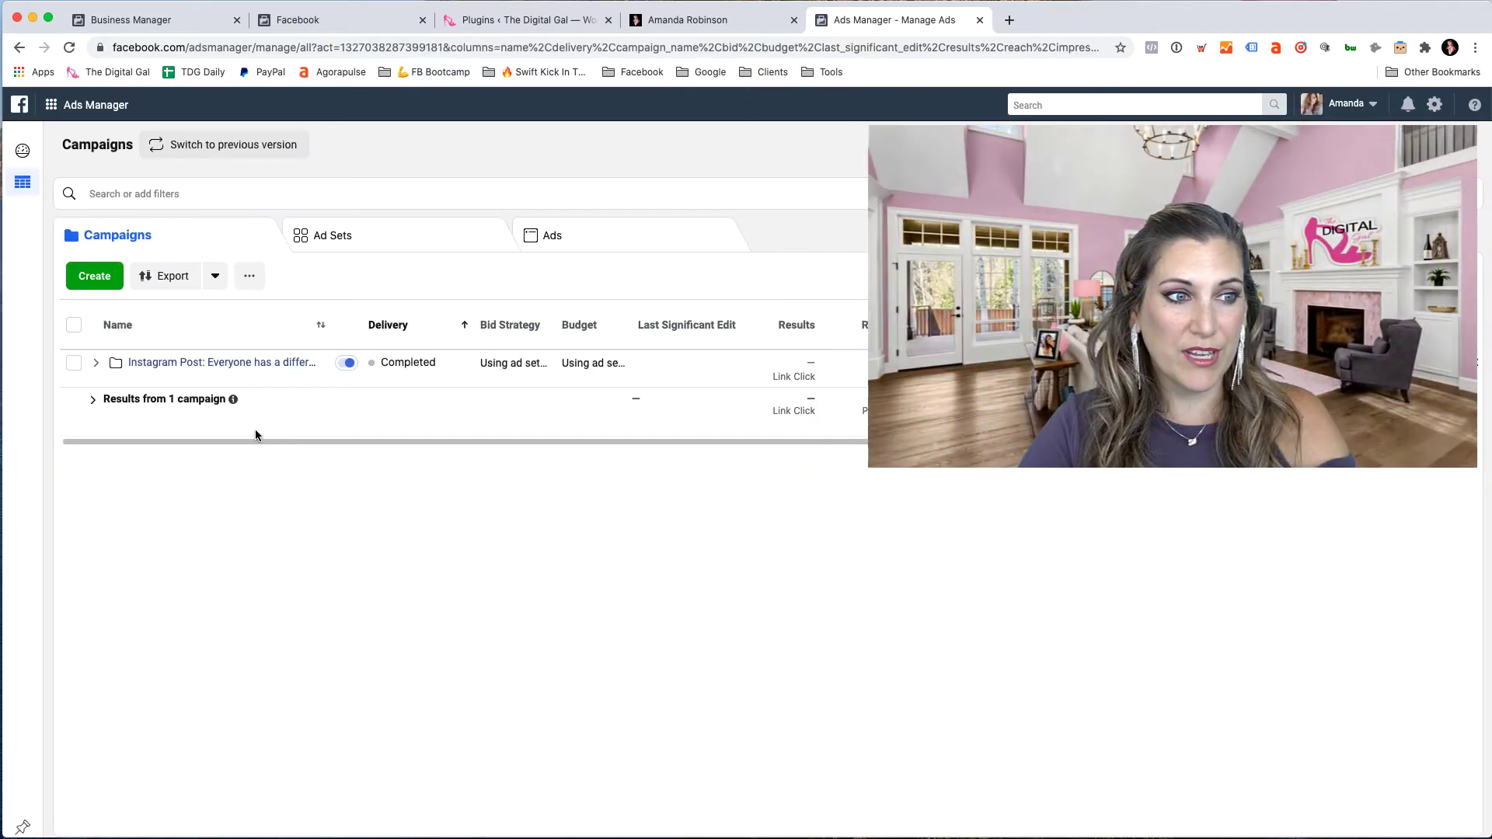
left_click(87, 107)
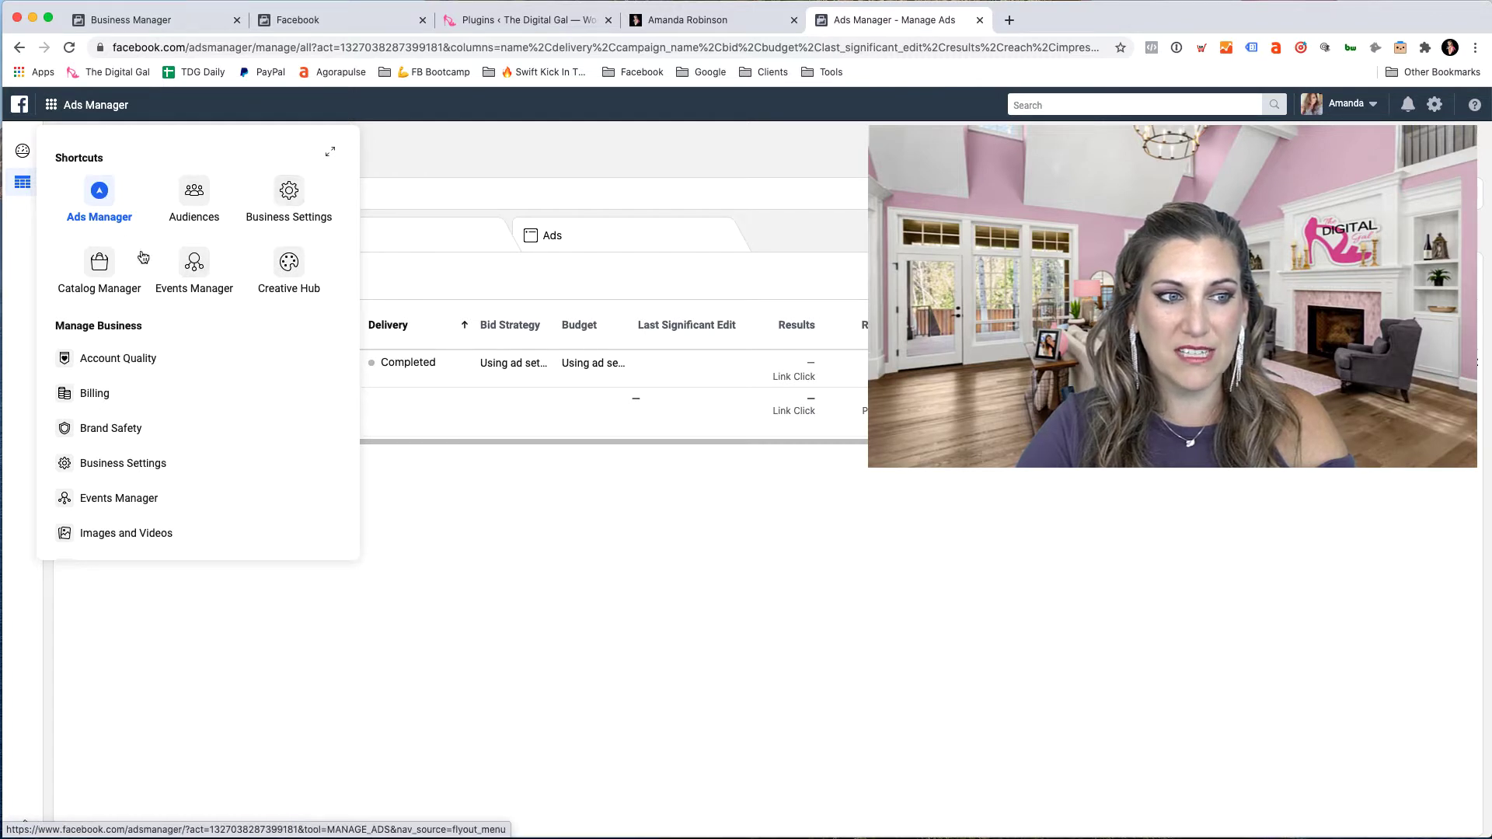
scroll(156, 396, "down", 5)
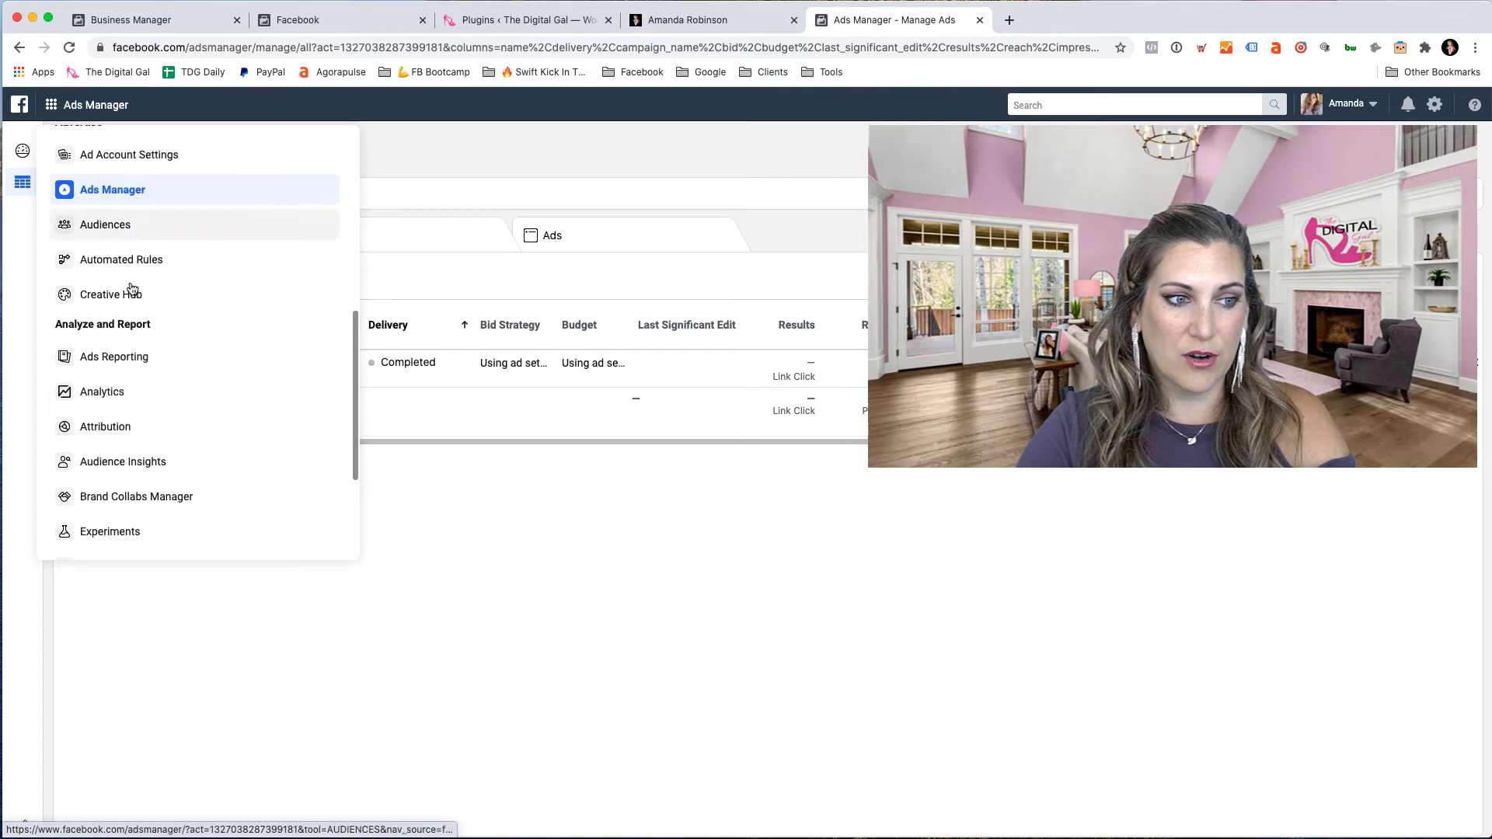
scroll(143, 507, "up", 6)
left_click(185, 244)
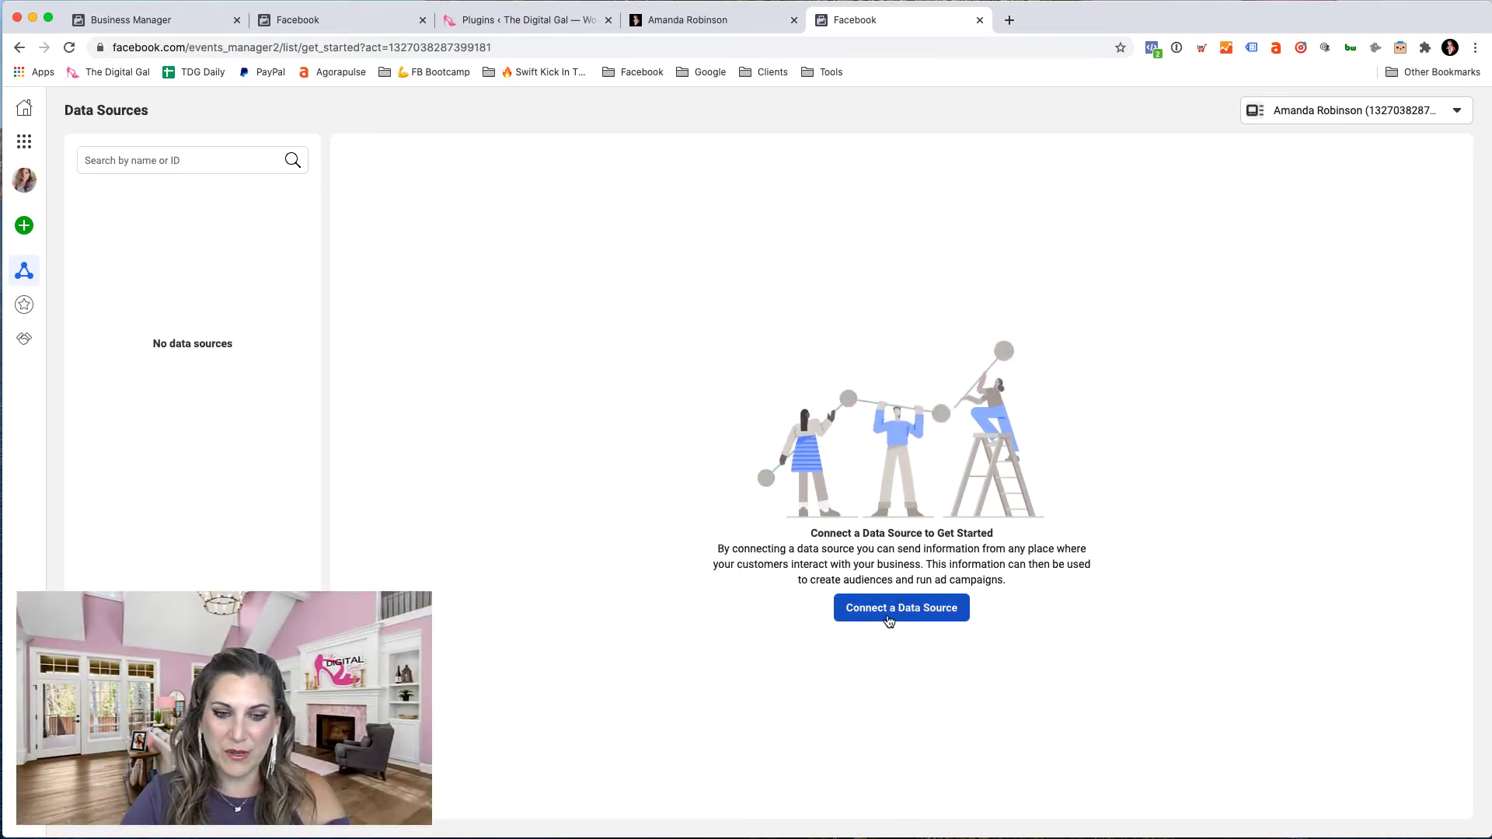
- Start a new Web data source using Facebook Pixel as the connection method
left_click(890, 619)
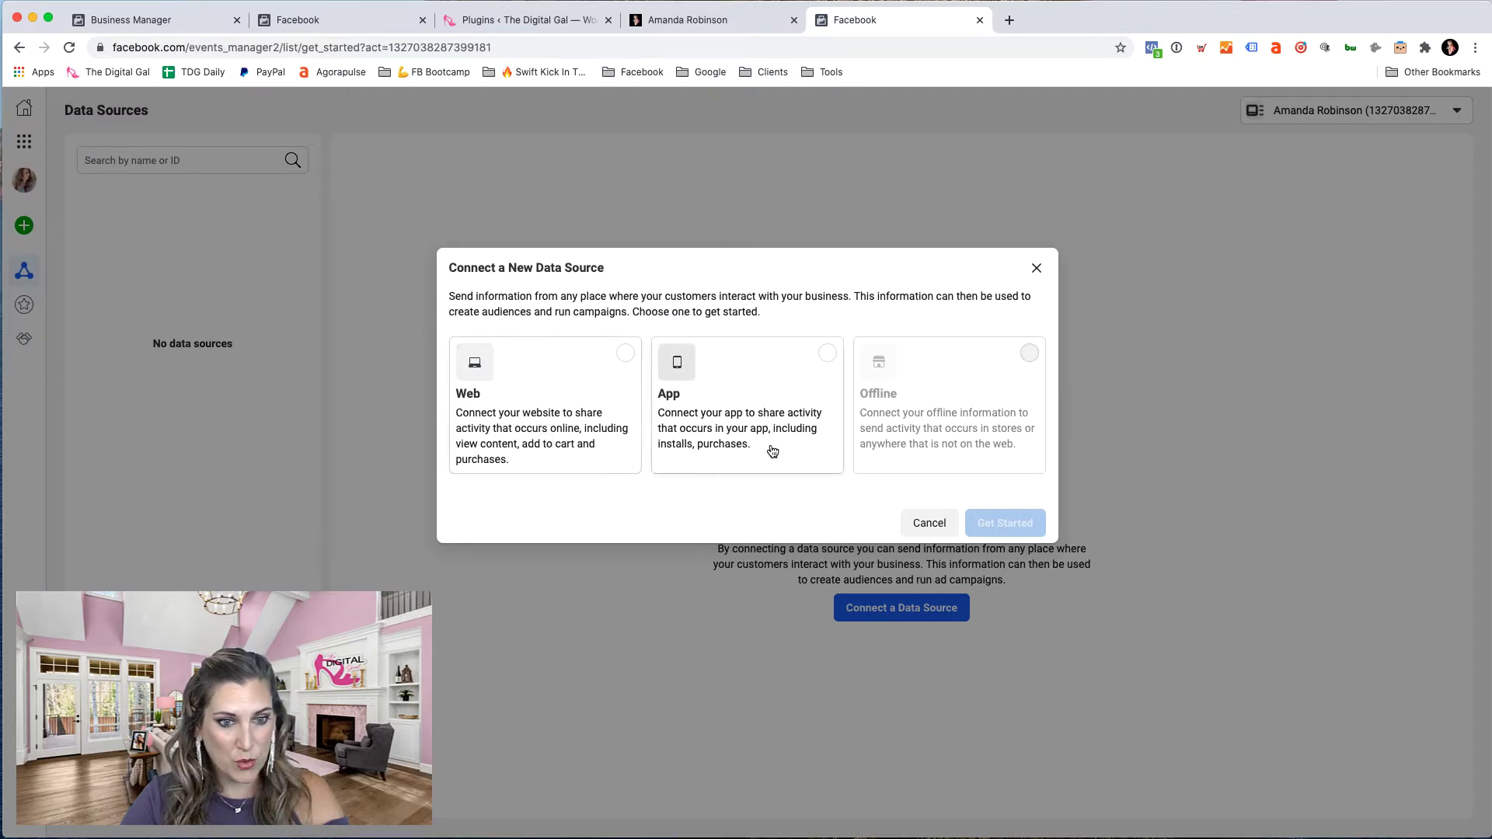
left_click(625, 353)
left_click(1024, 531)
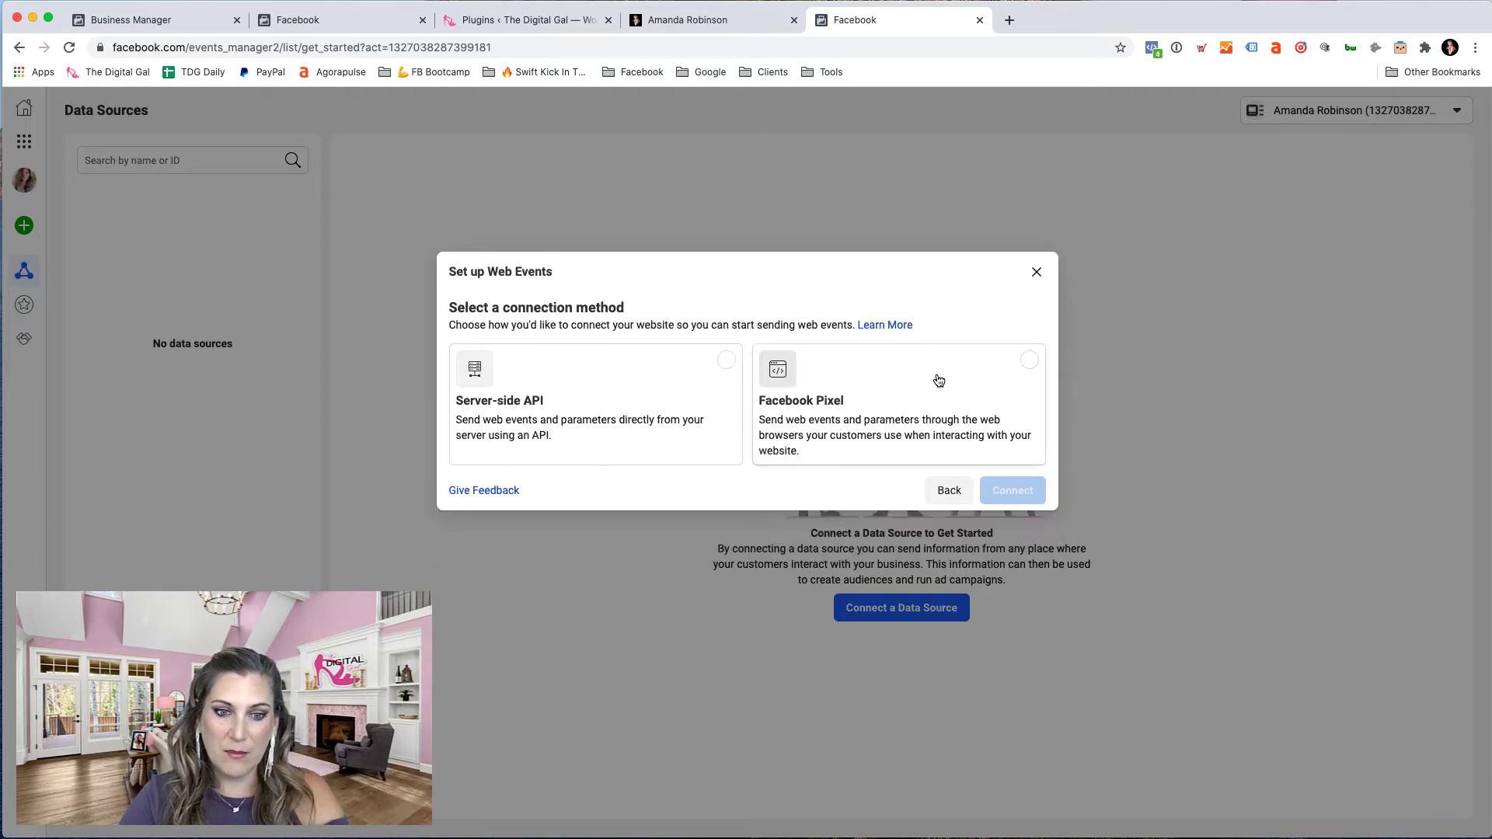
left_click(1033, 367)
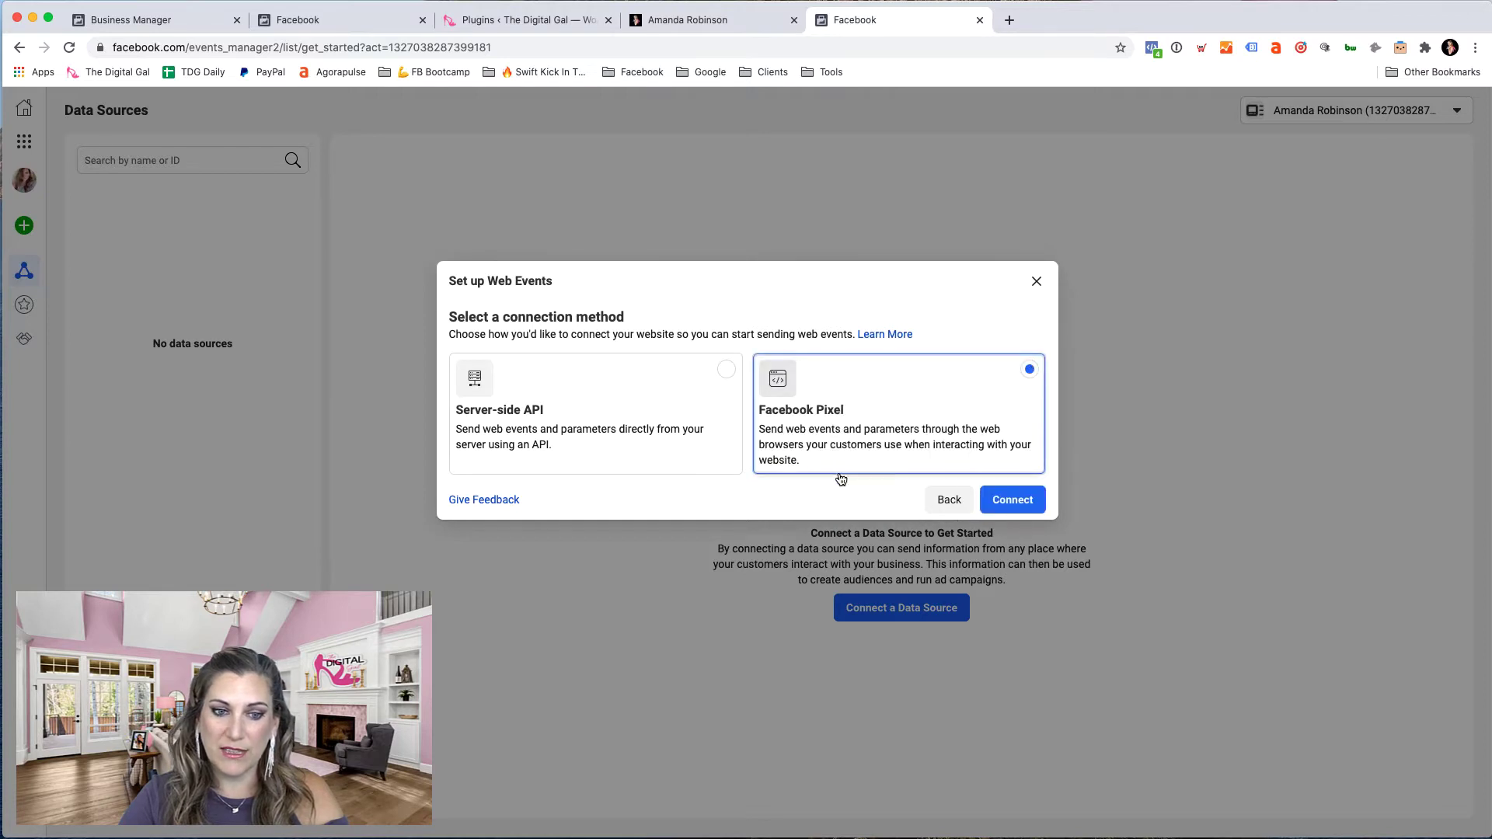
left_click(1014, 503)
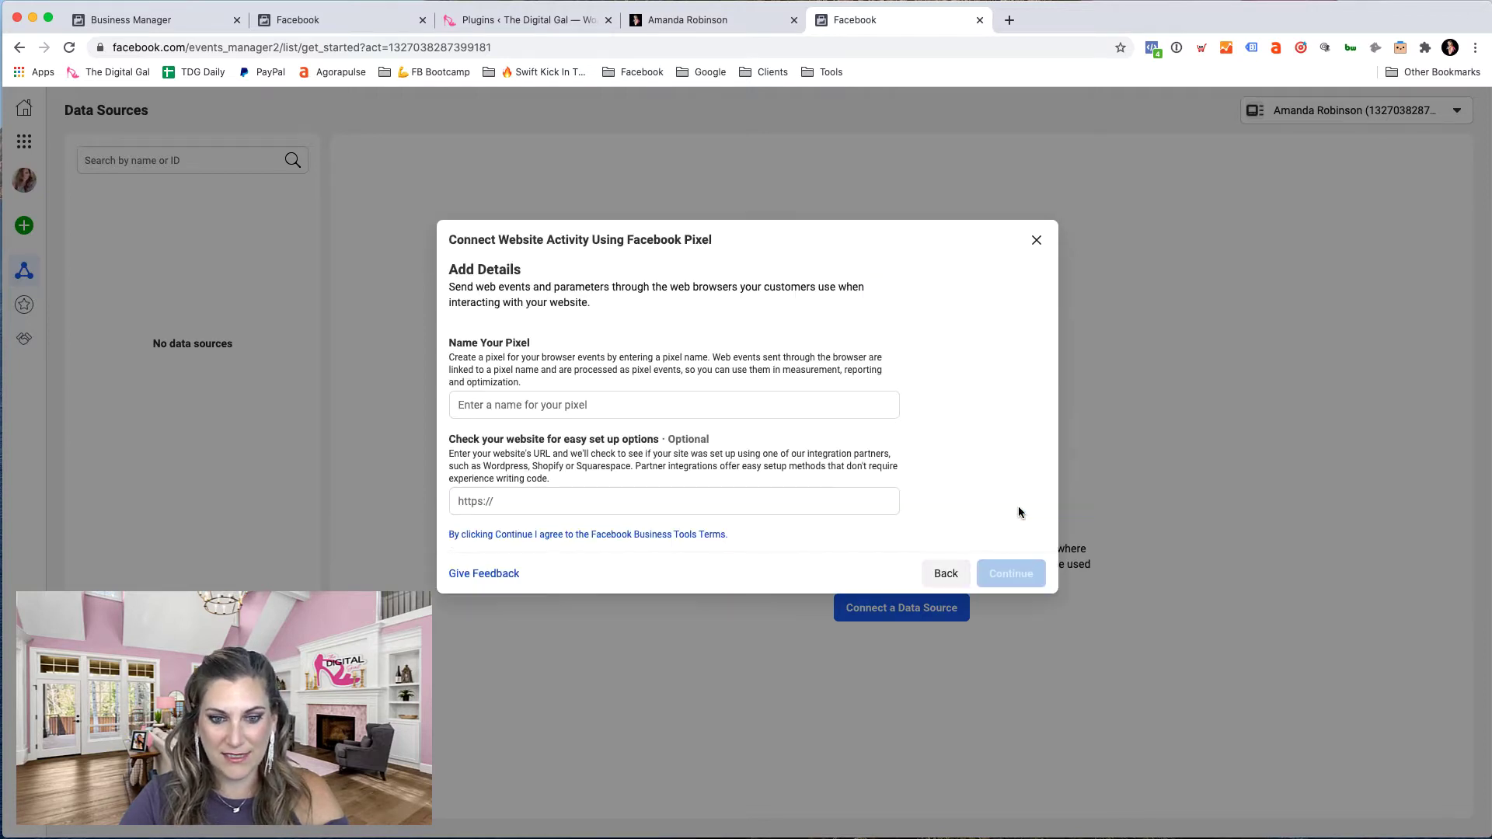
- Name the pixel after the account owner, paste in thedigitalgal.com as the website, and create it
left_click(664, 404)
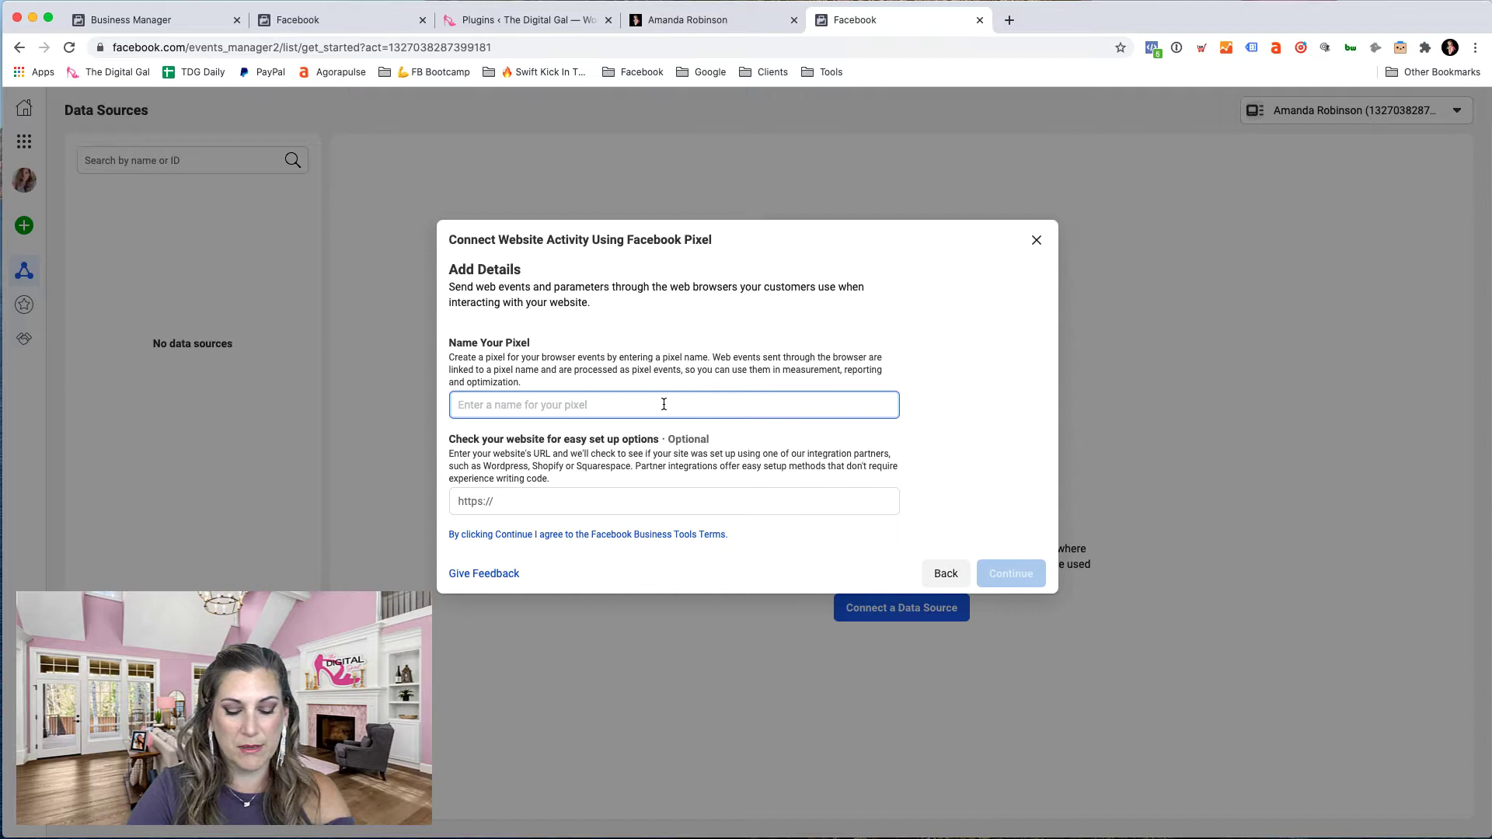
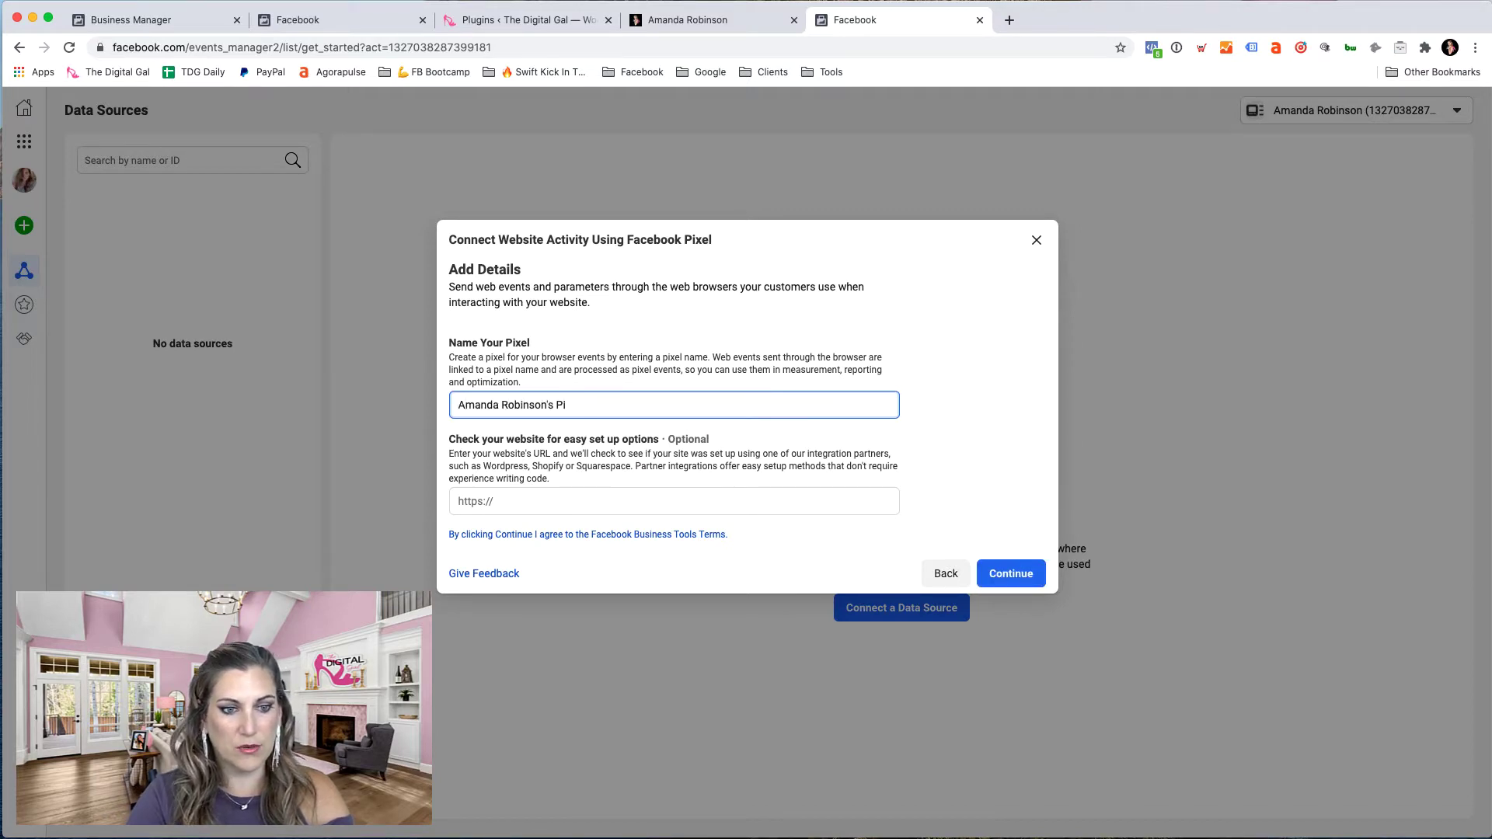
left_click(568, 503)
type("di")
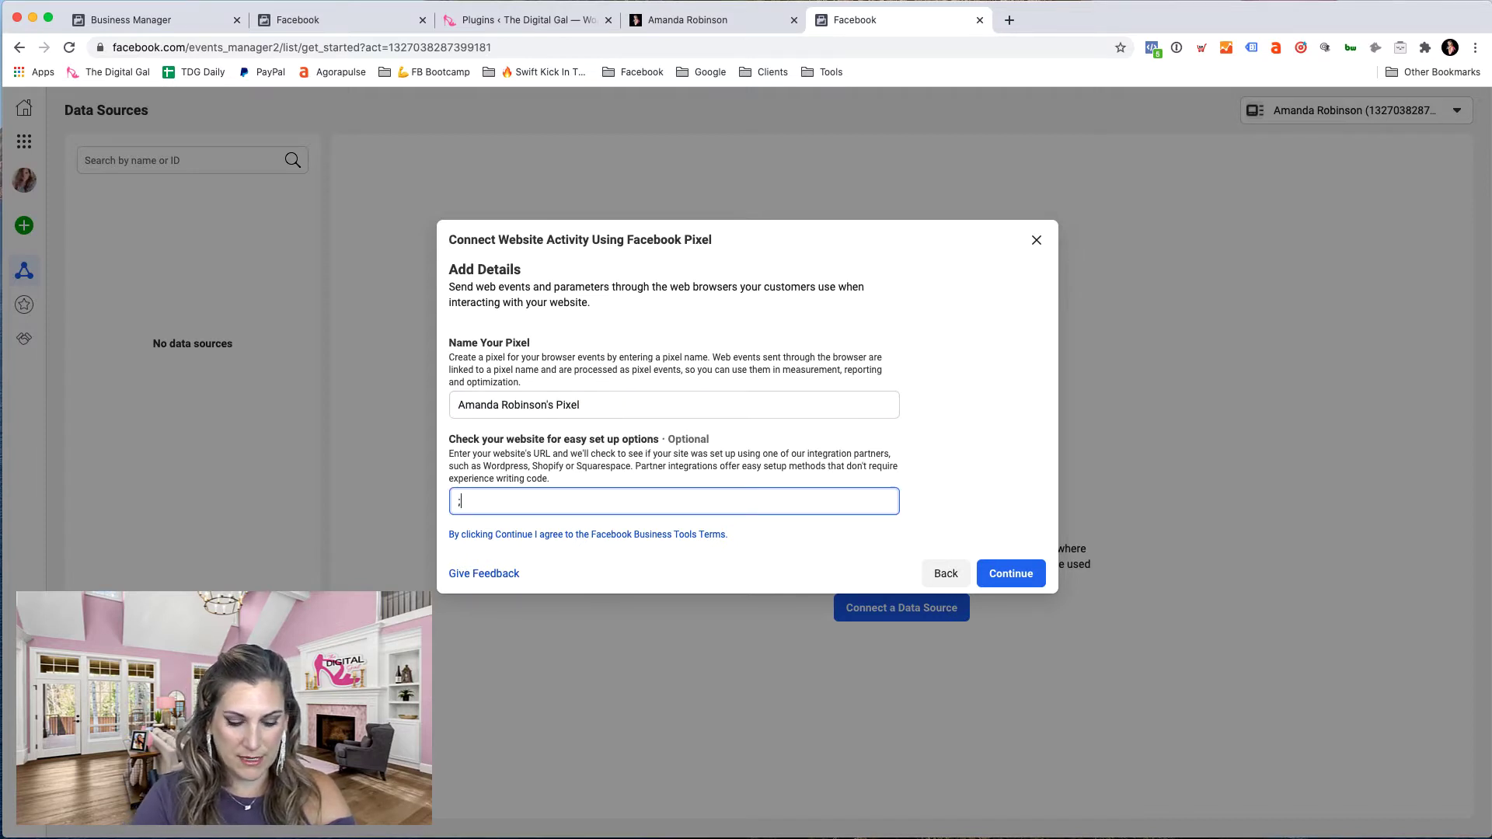
key("BackSpace")
key("BackSpace")
type("https://thedigitalgal.com/")
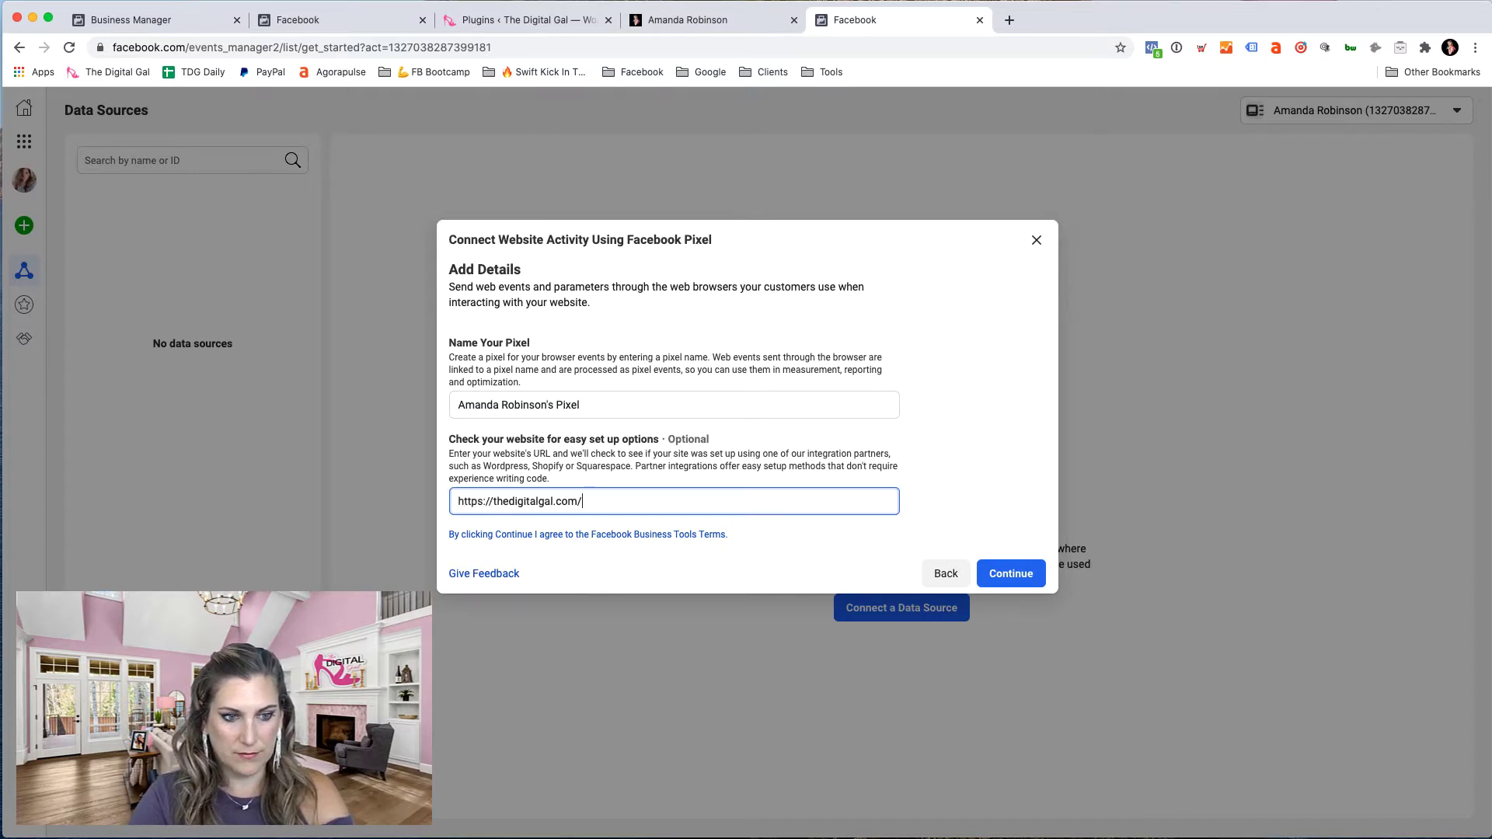
left_click(1024, 573)
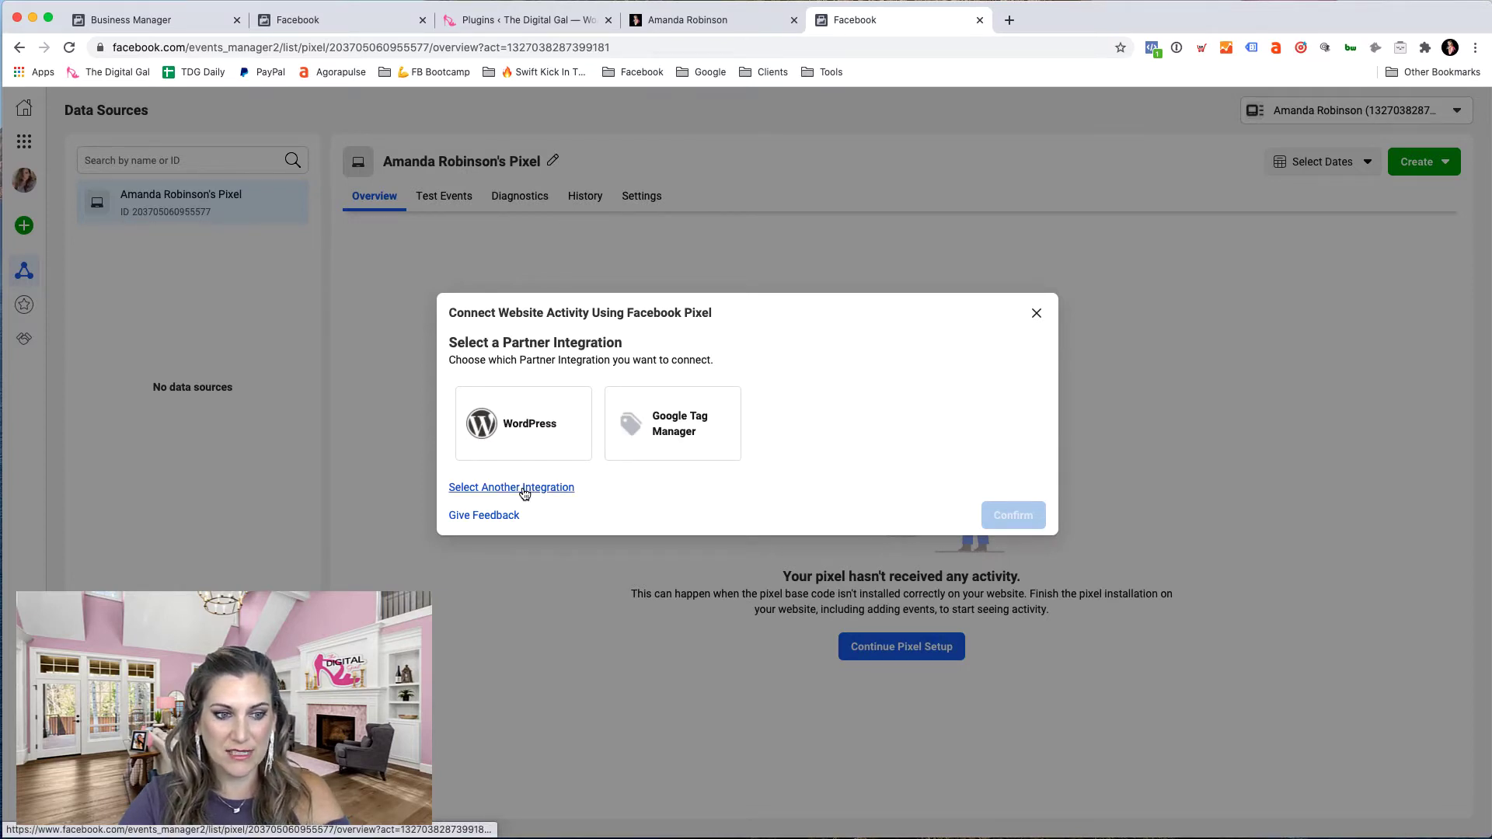
- After looking through the full partner list, select and confirm WordPress as the integration
left_click(524, 488)
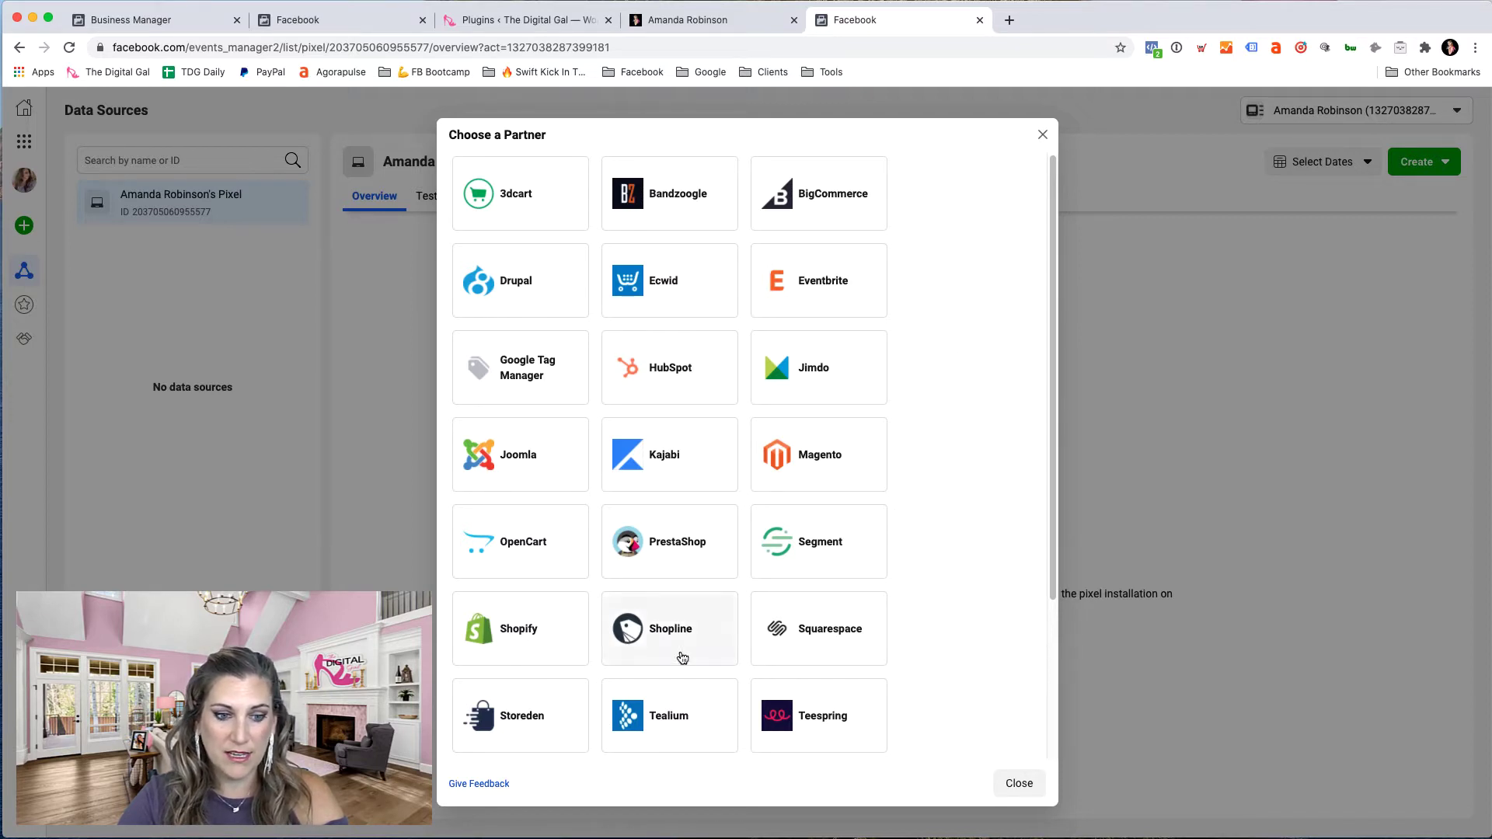
scroll(715, 549, "down", 2)
scroll(716, 549, "down", 1)
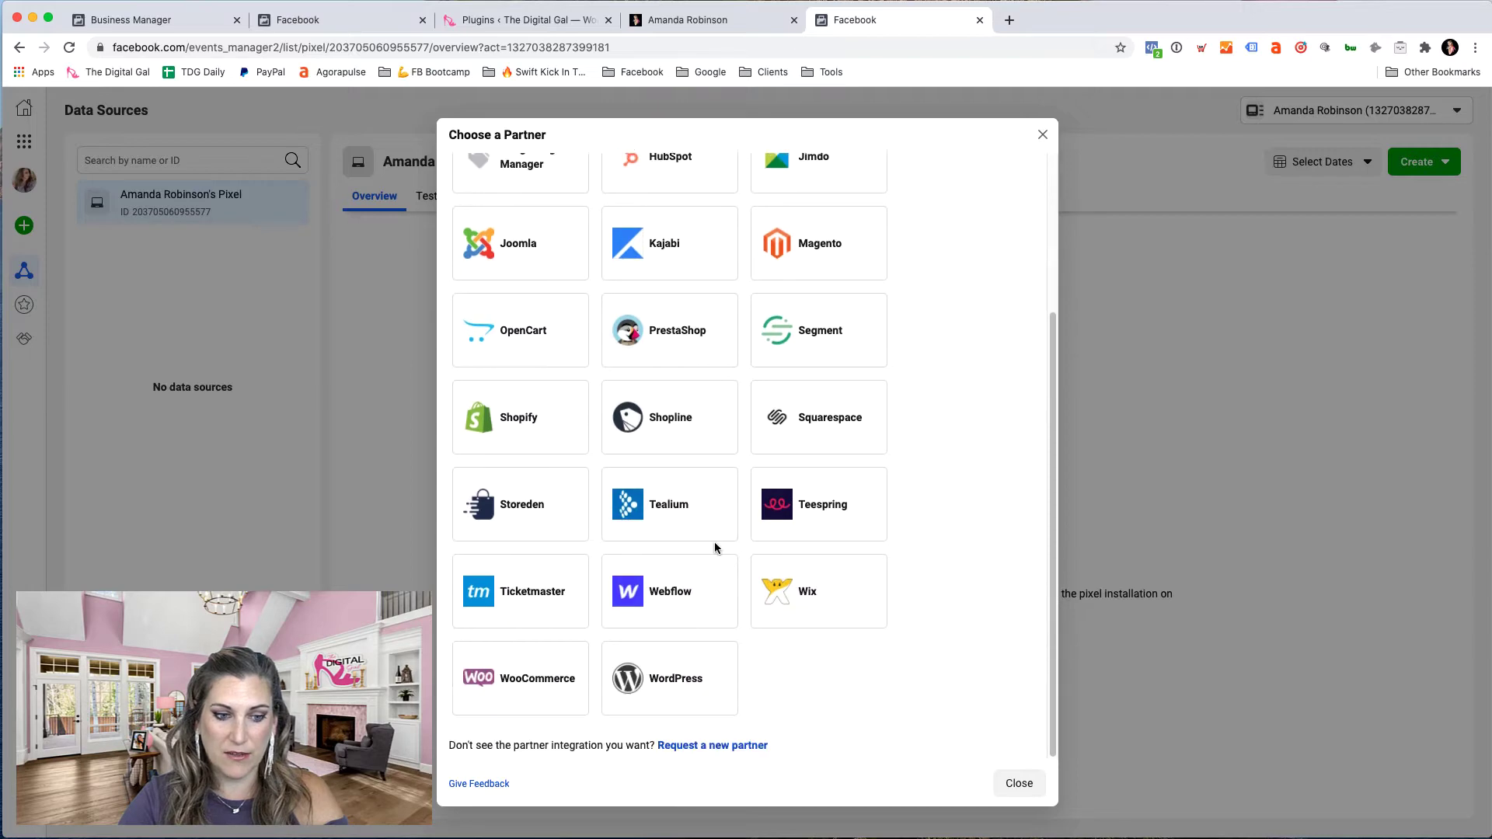
scroll(715, 548, "up", 3)
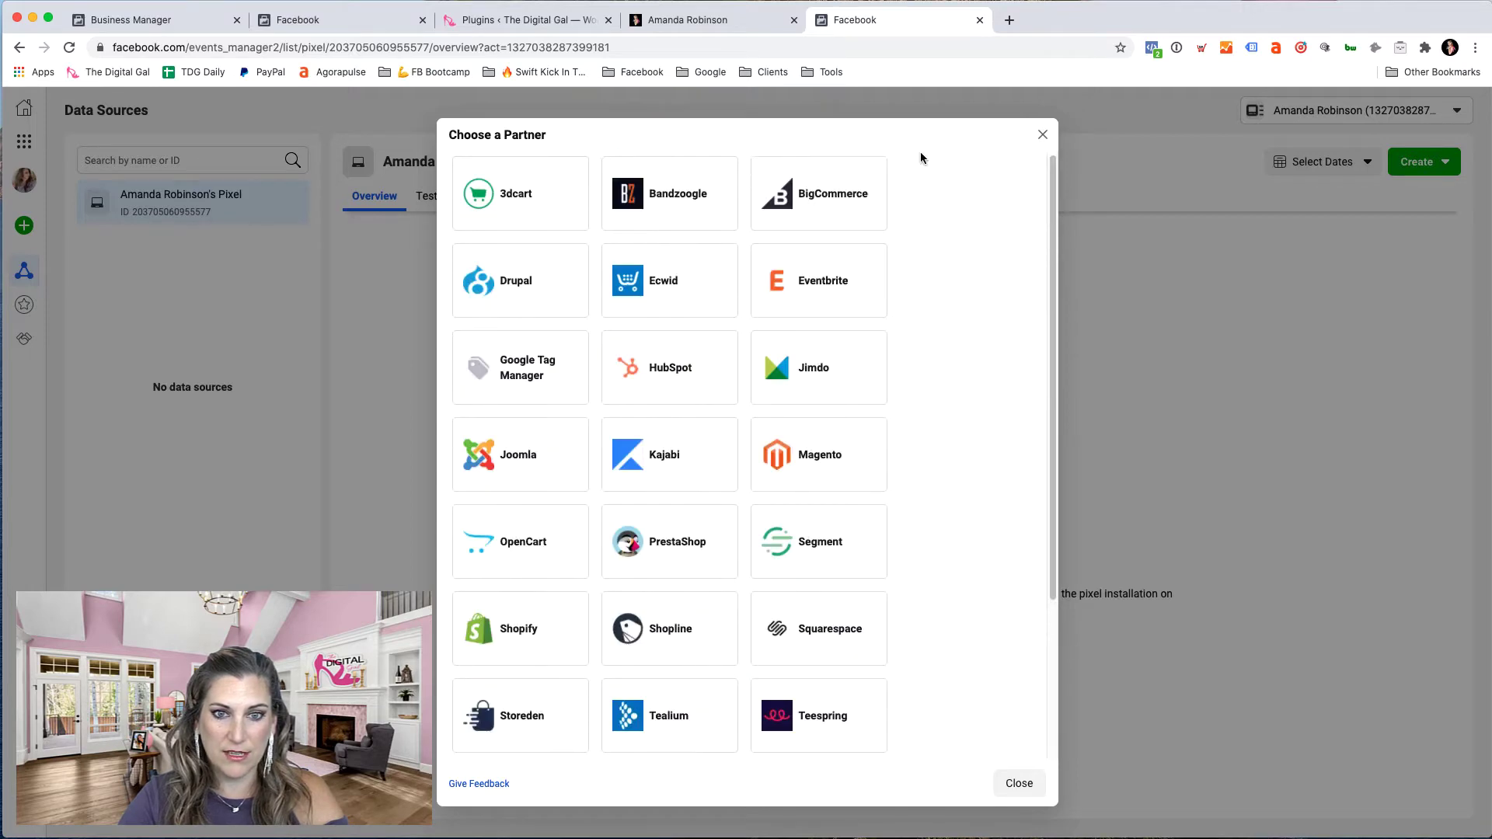
left_click(1043, 132)
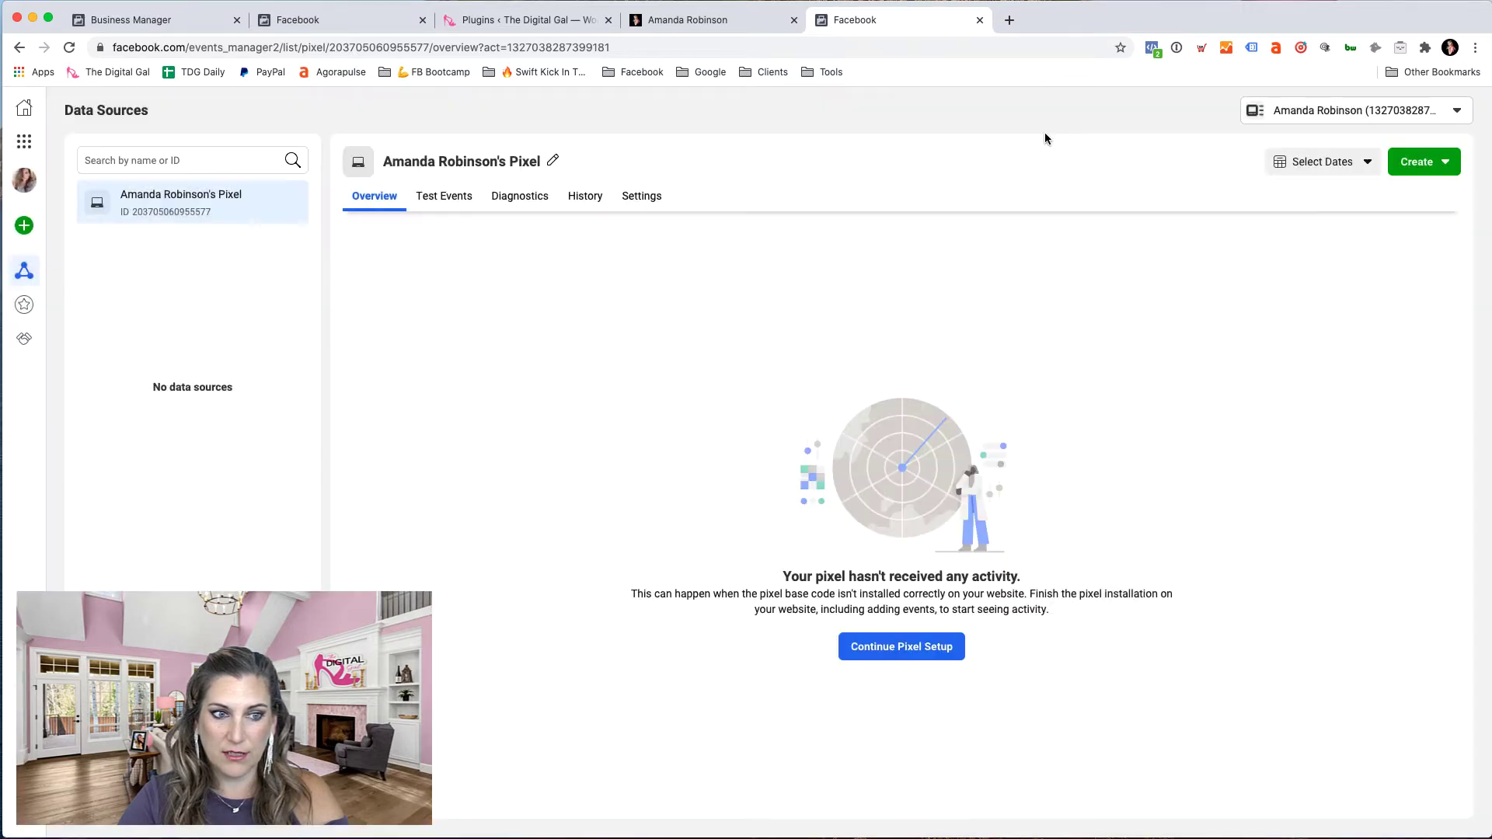
left_click(901, 646)
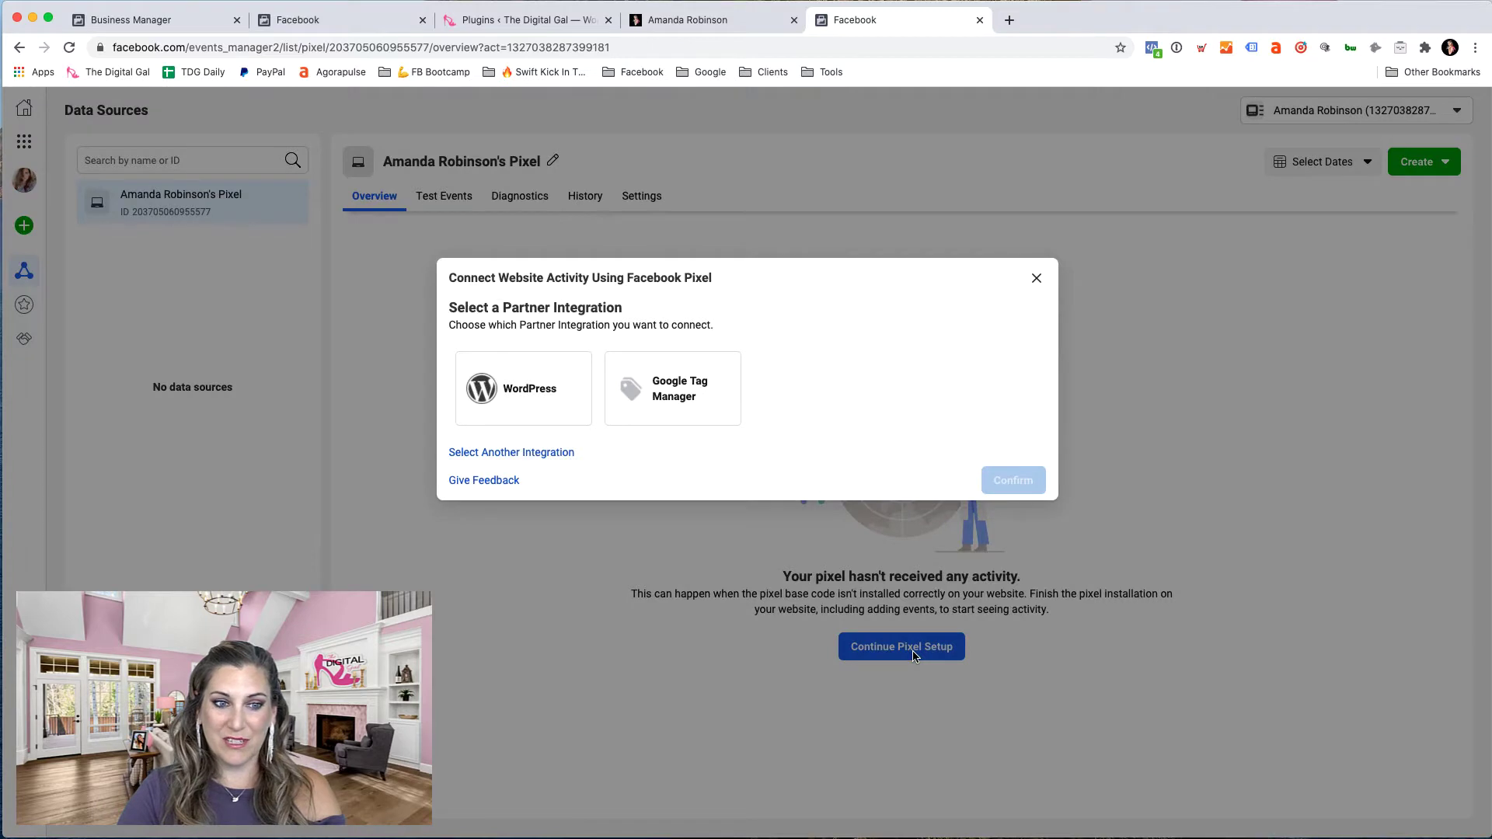
left_click(525, 404)
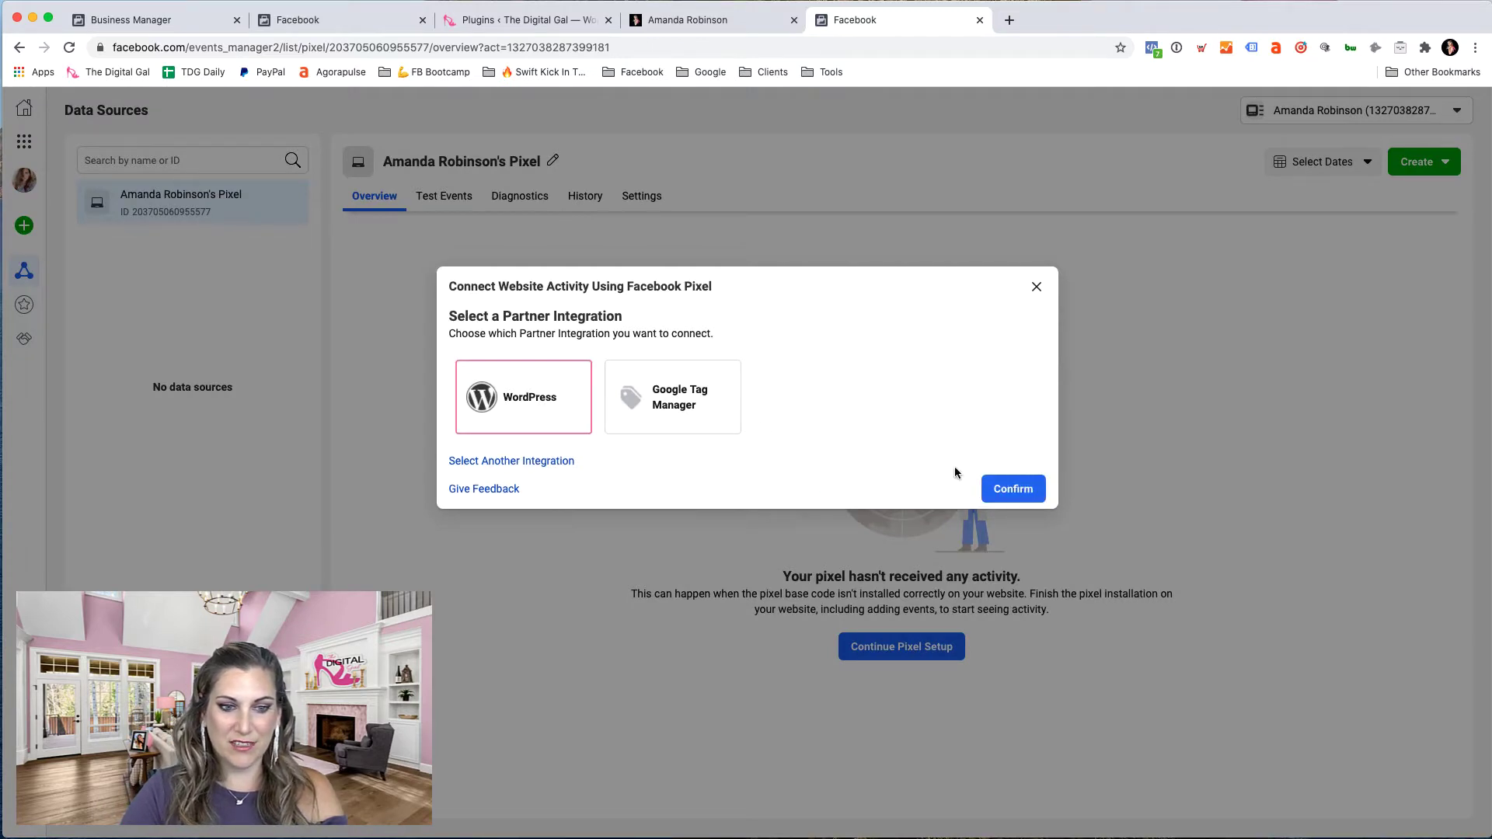
left_click(1040, 494)
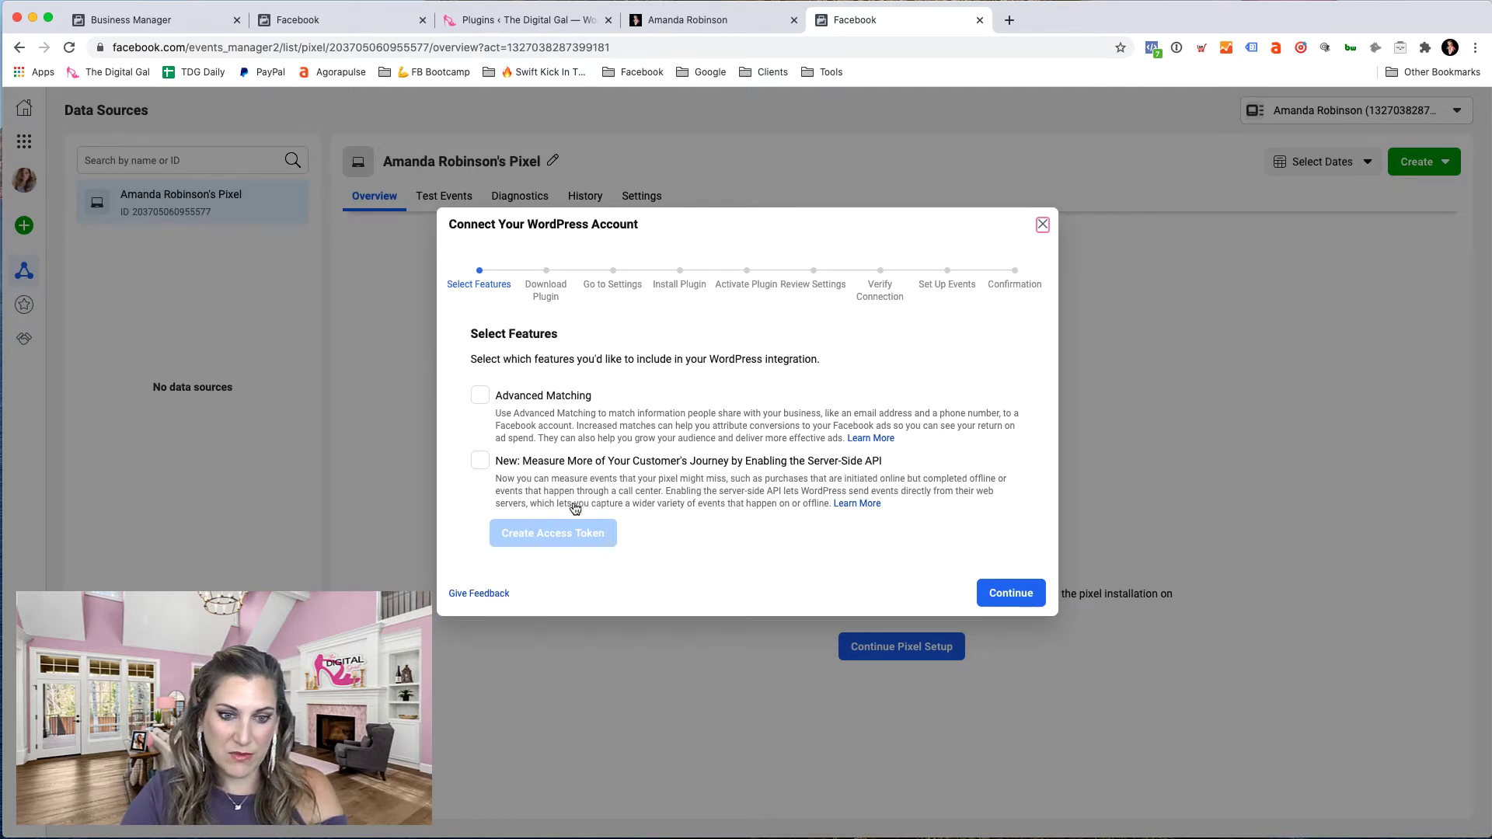
- Tick Advanced Matching, download the Facebook Pixel plugin zip, and continue to the Go to Settings step
left_click(482, 396)
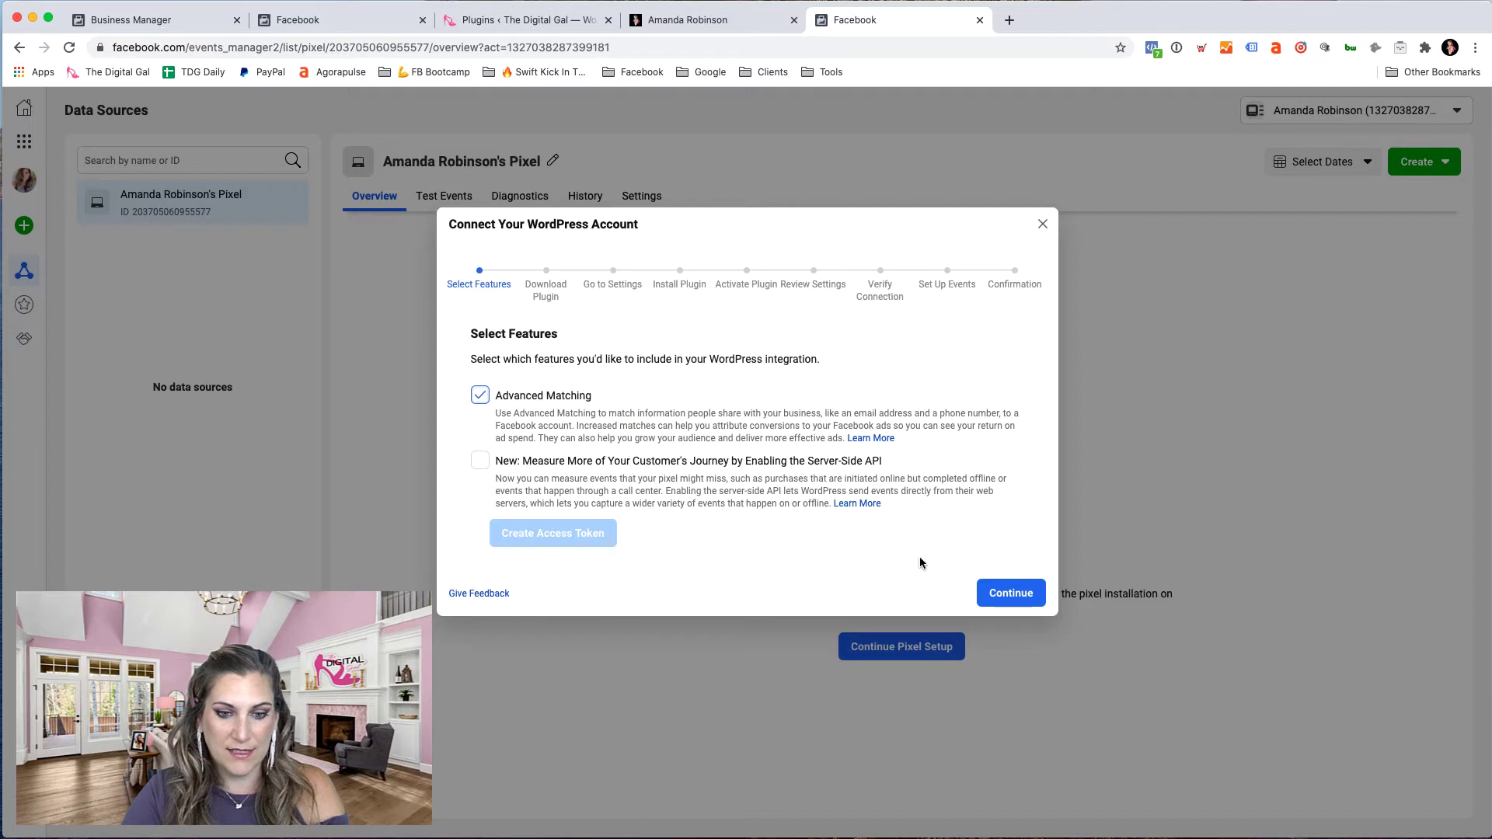
left_click(1000, 598)
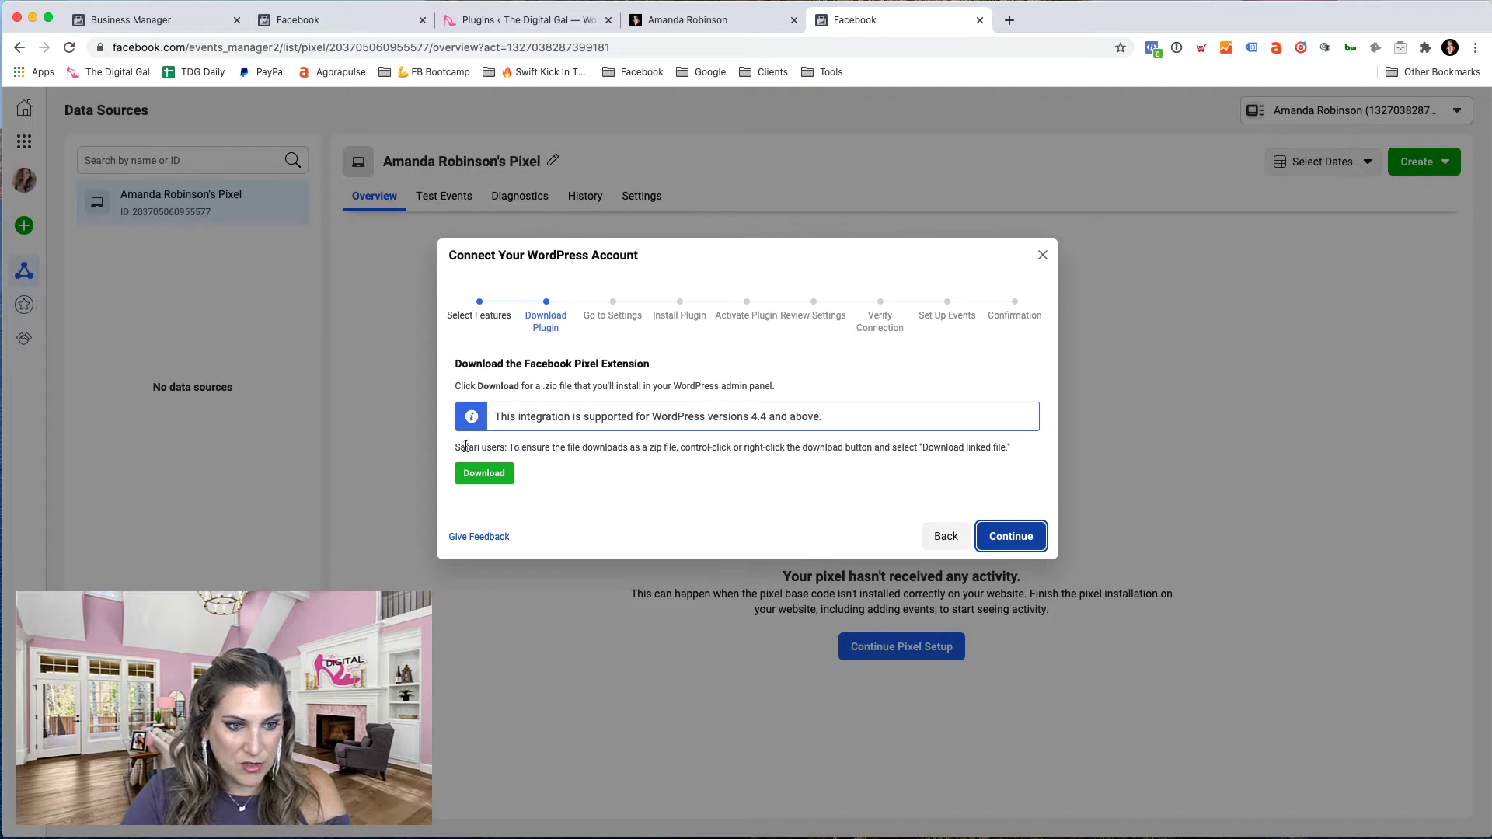
left_click_drag(455, 447, 506, 445)
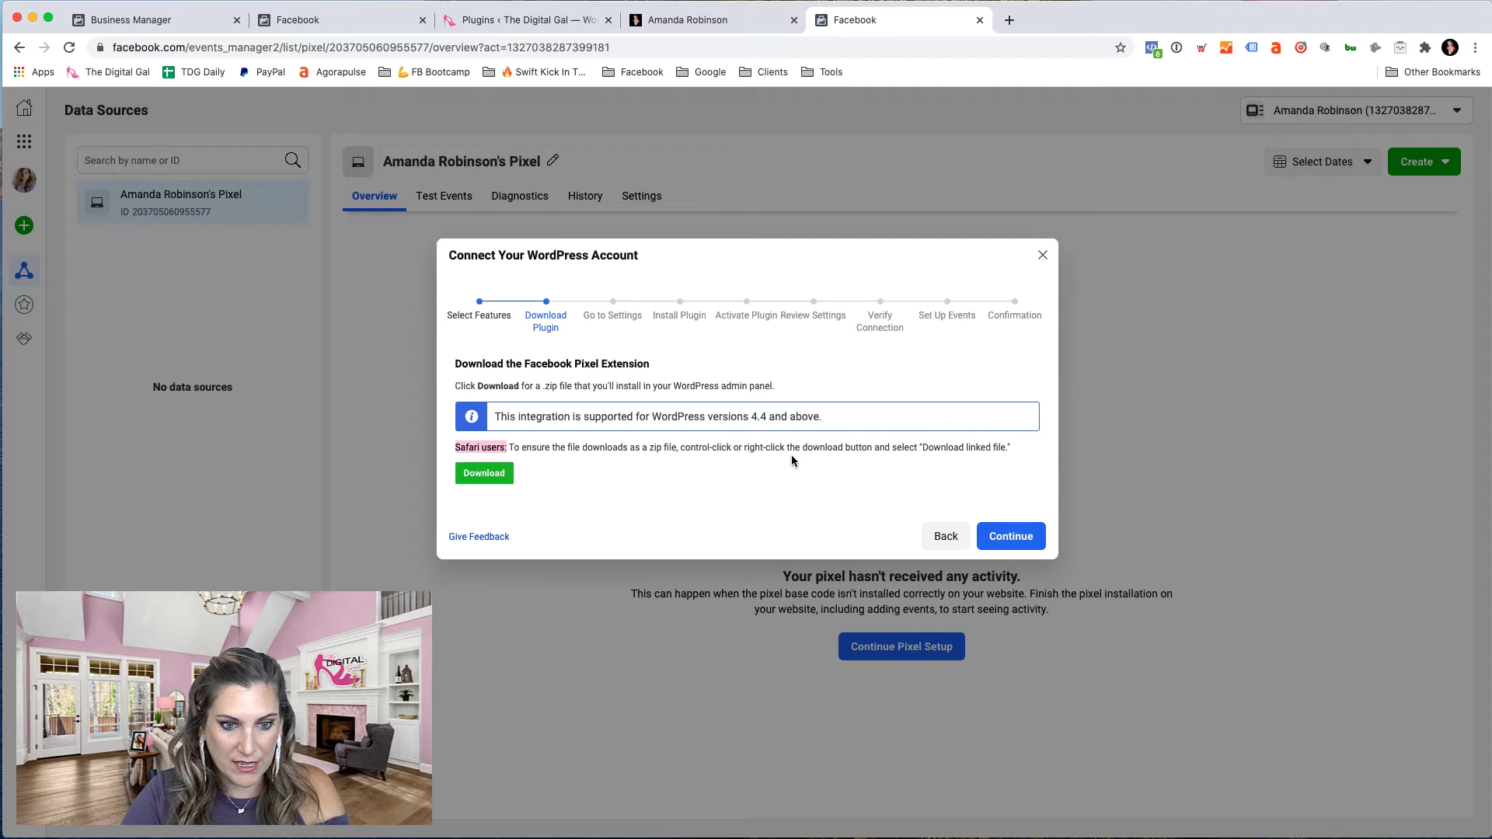
left_click(828, 460)
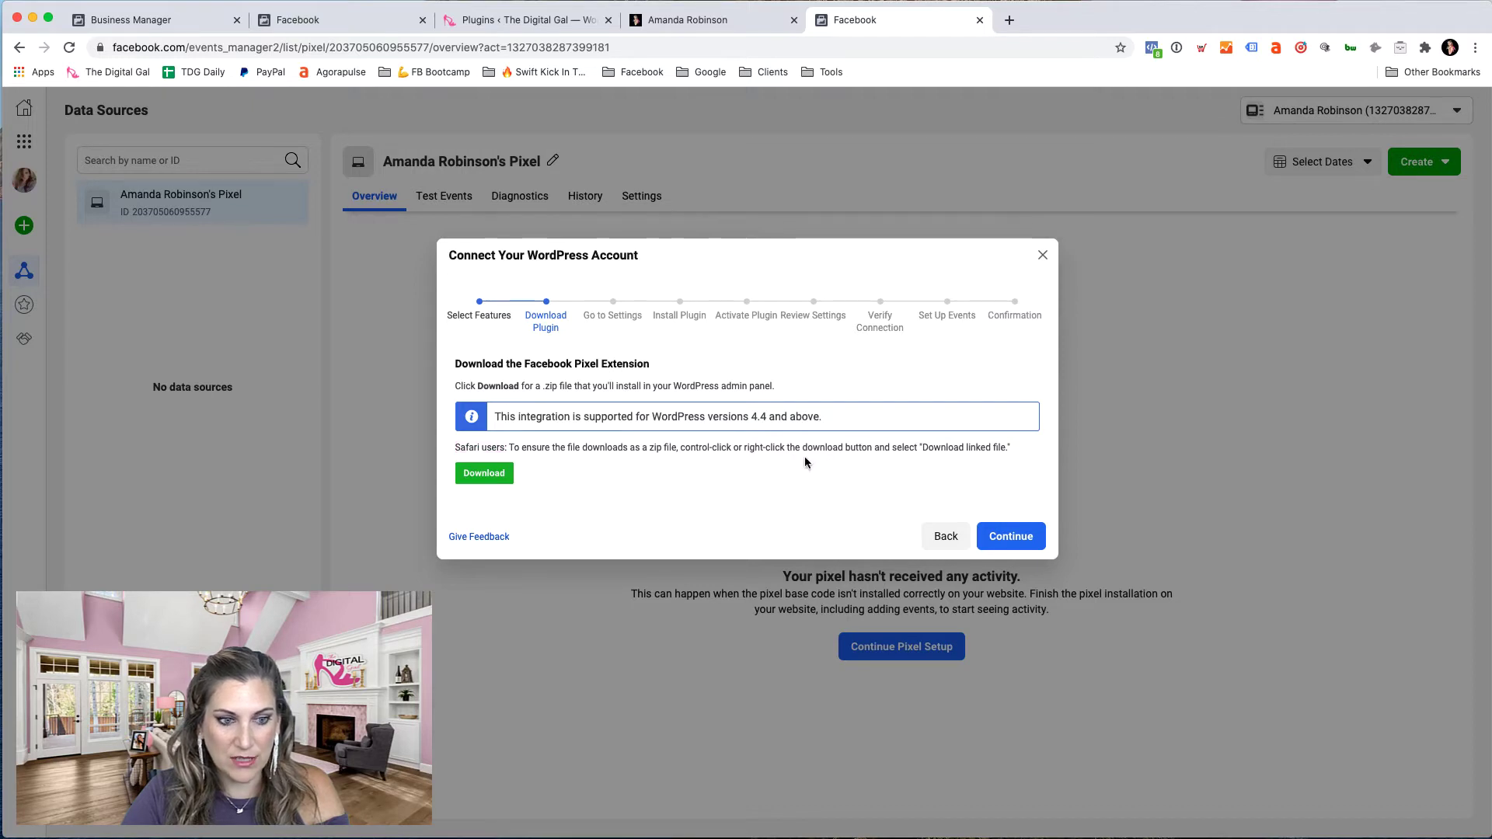
left_click(494, 482)
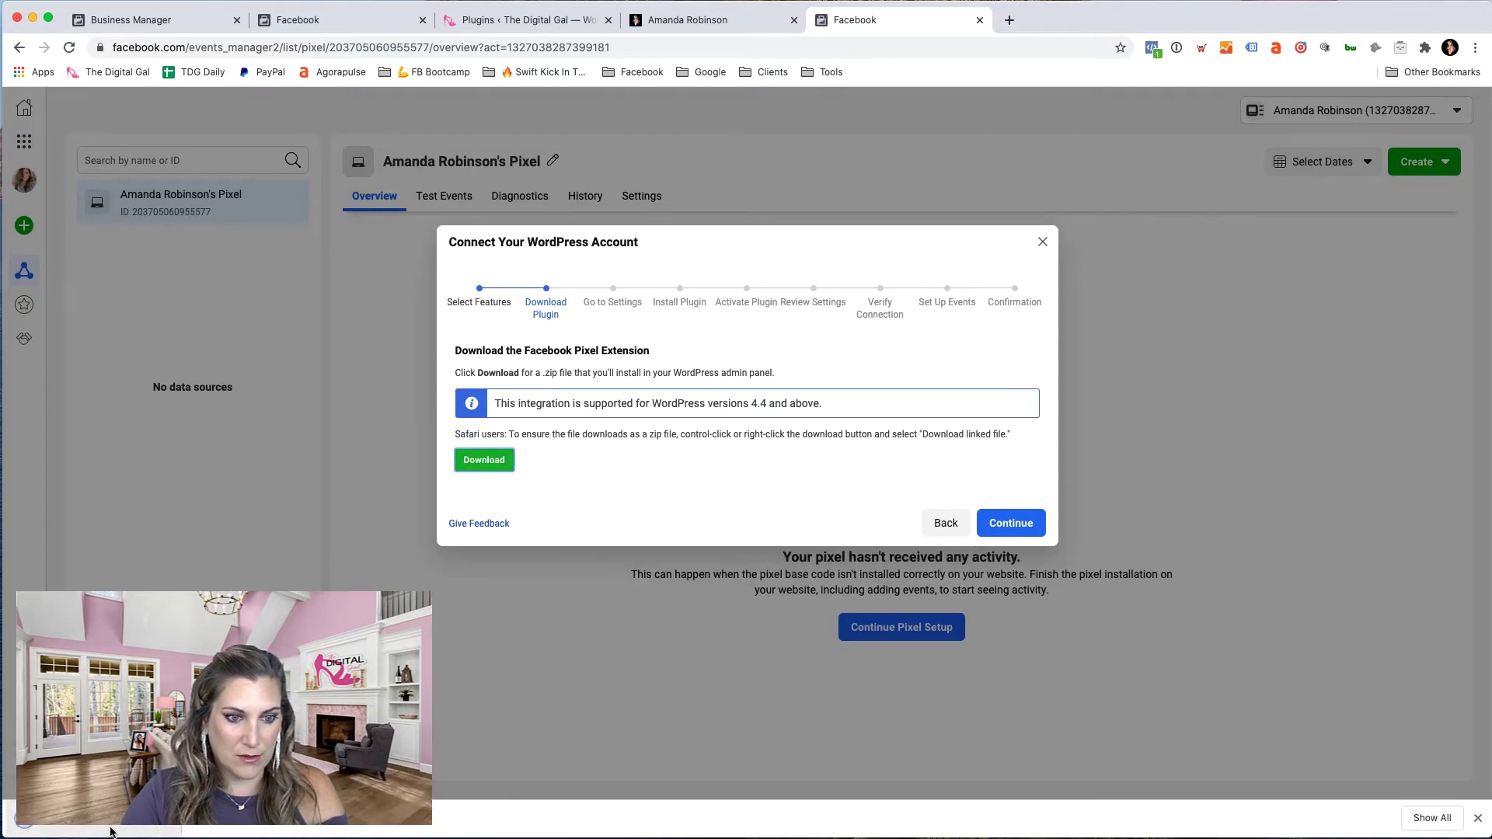
left_click(1014, 523)
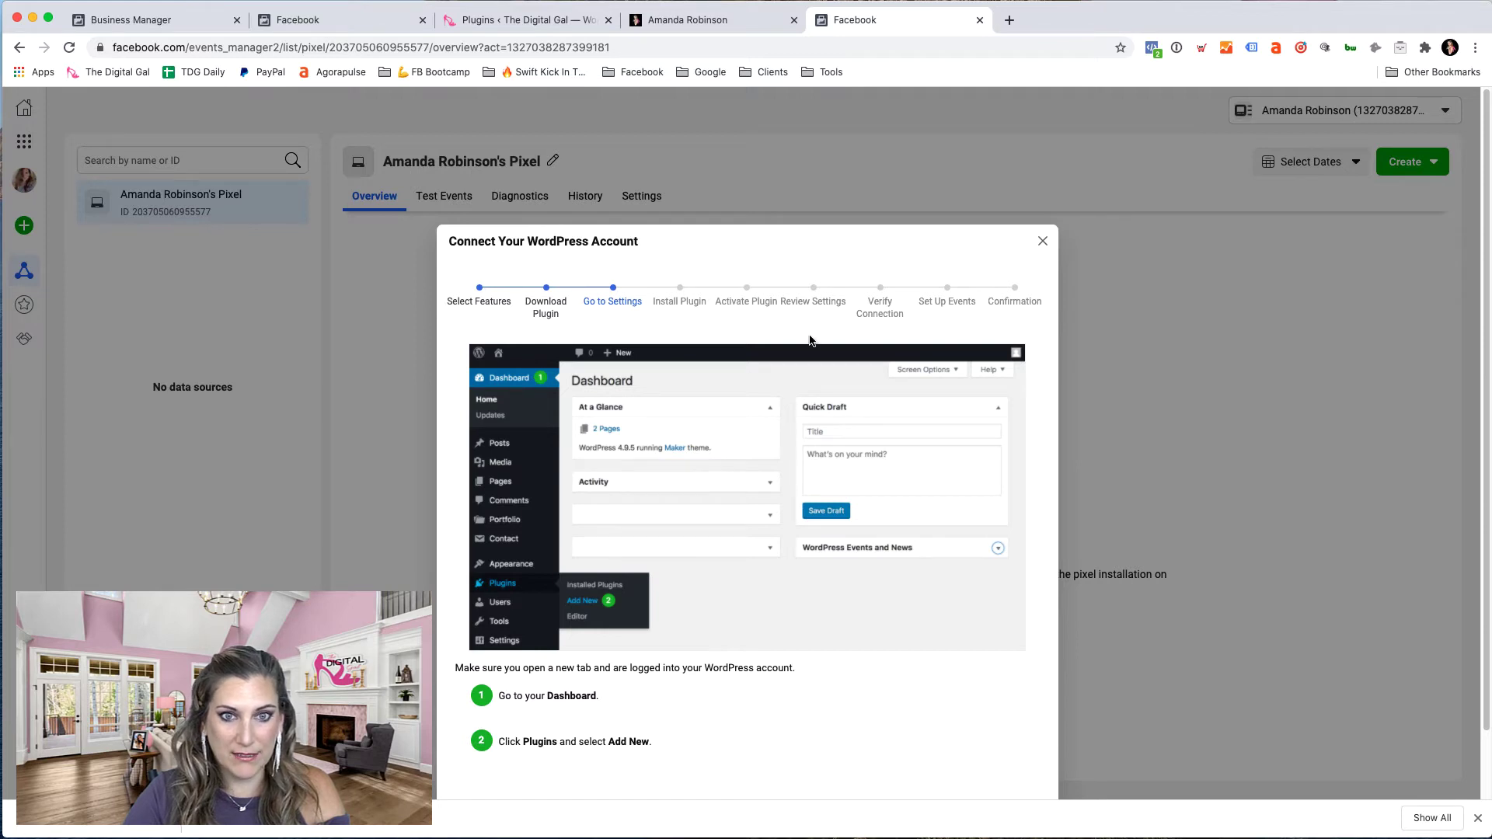
- Close the plugin details window on the WordPress Plugins page
left_click(536, 17)
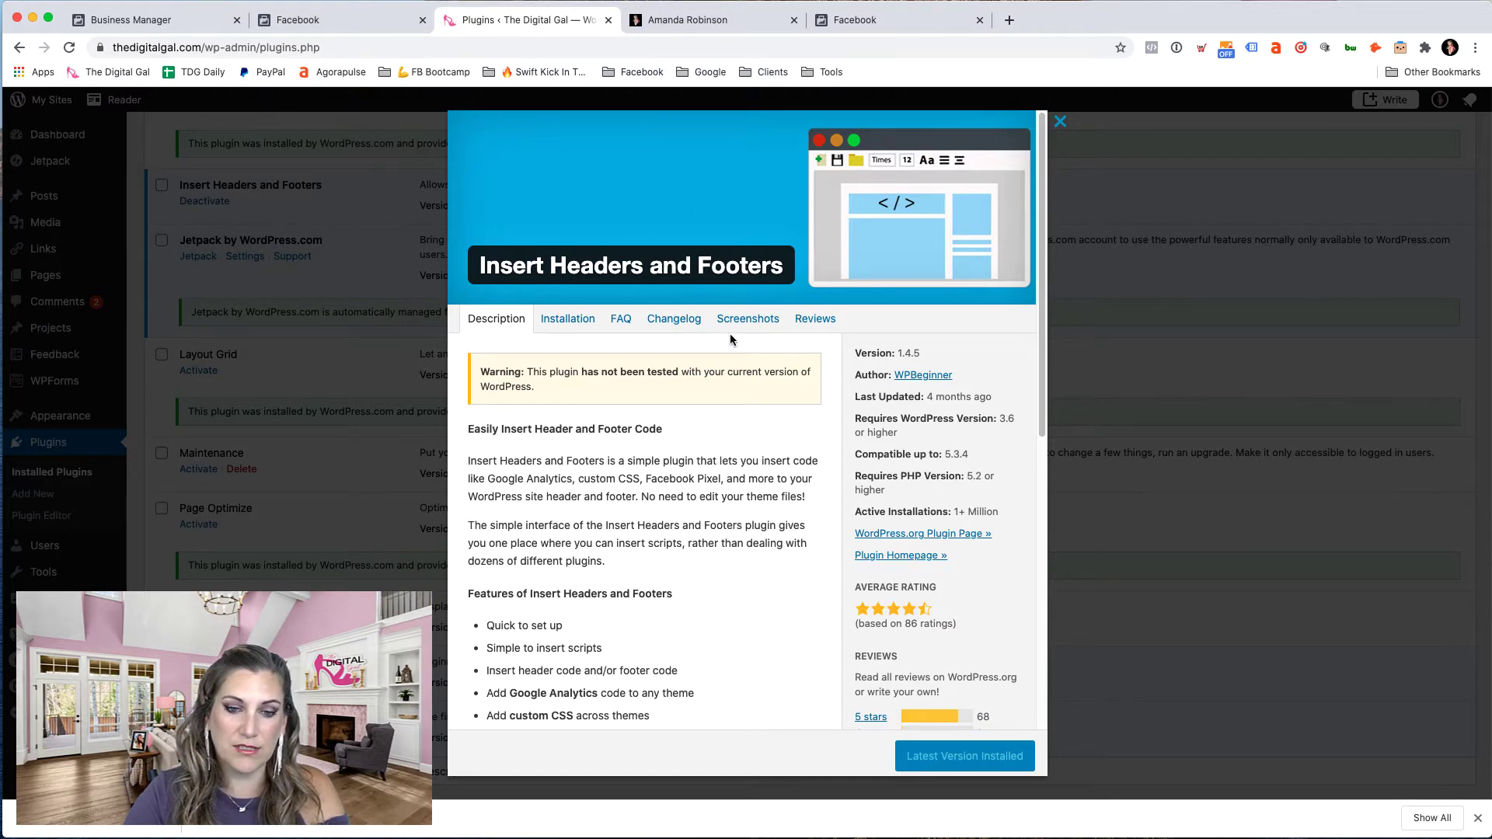
left_click(1059, 124)
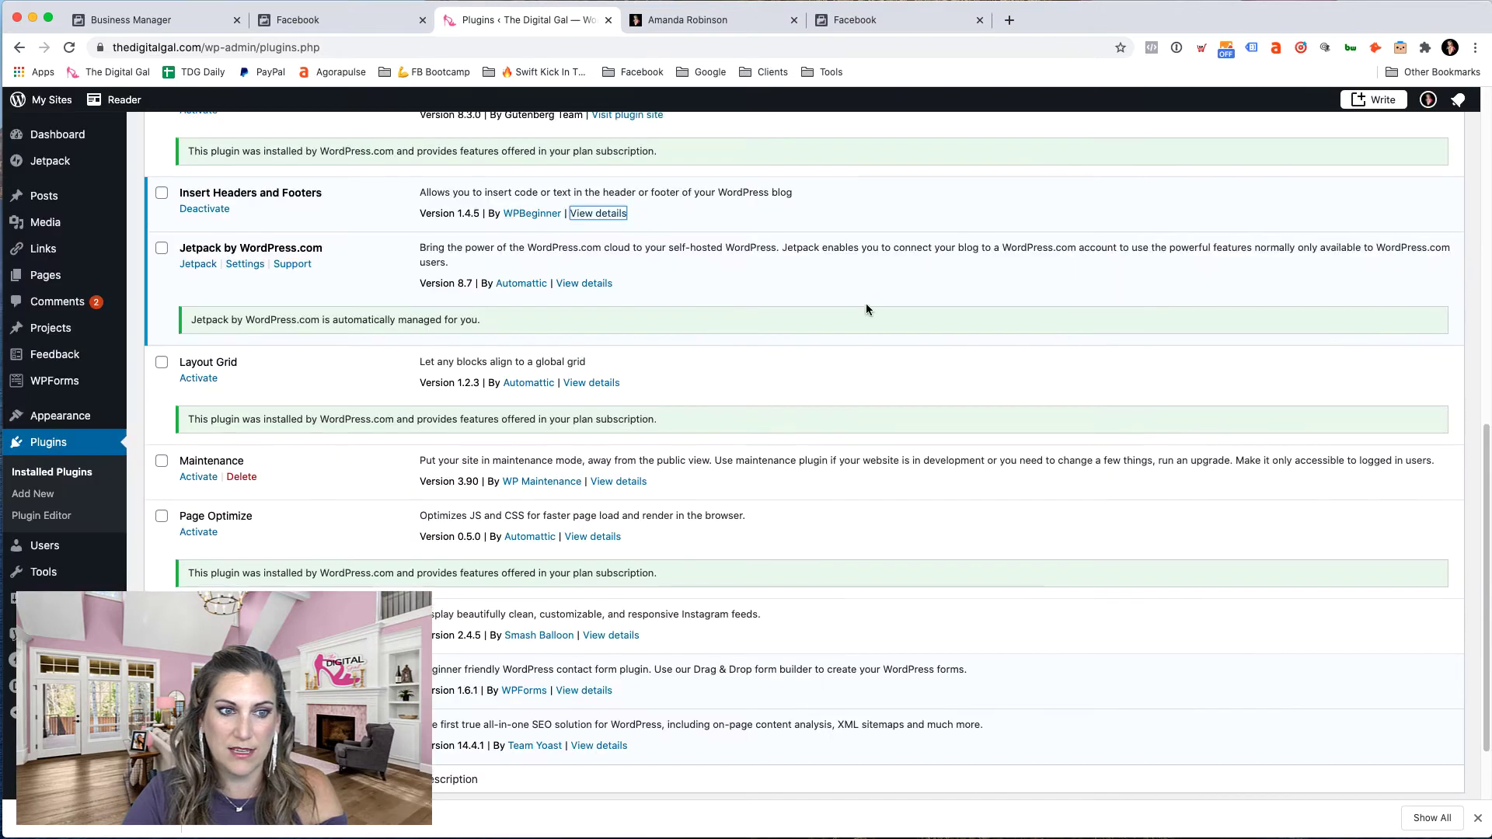
scroll(865, 303, "up", 10)
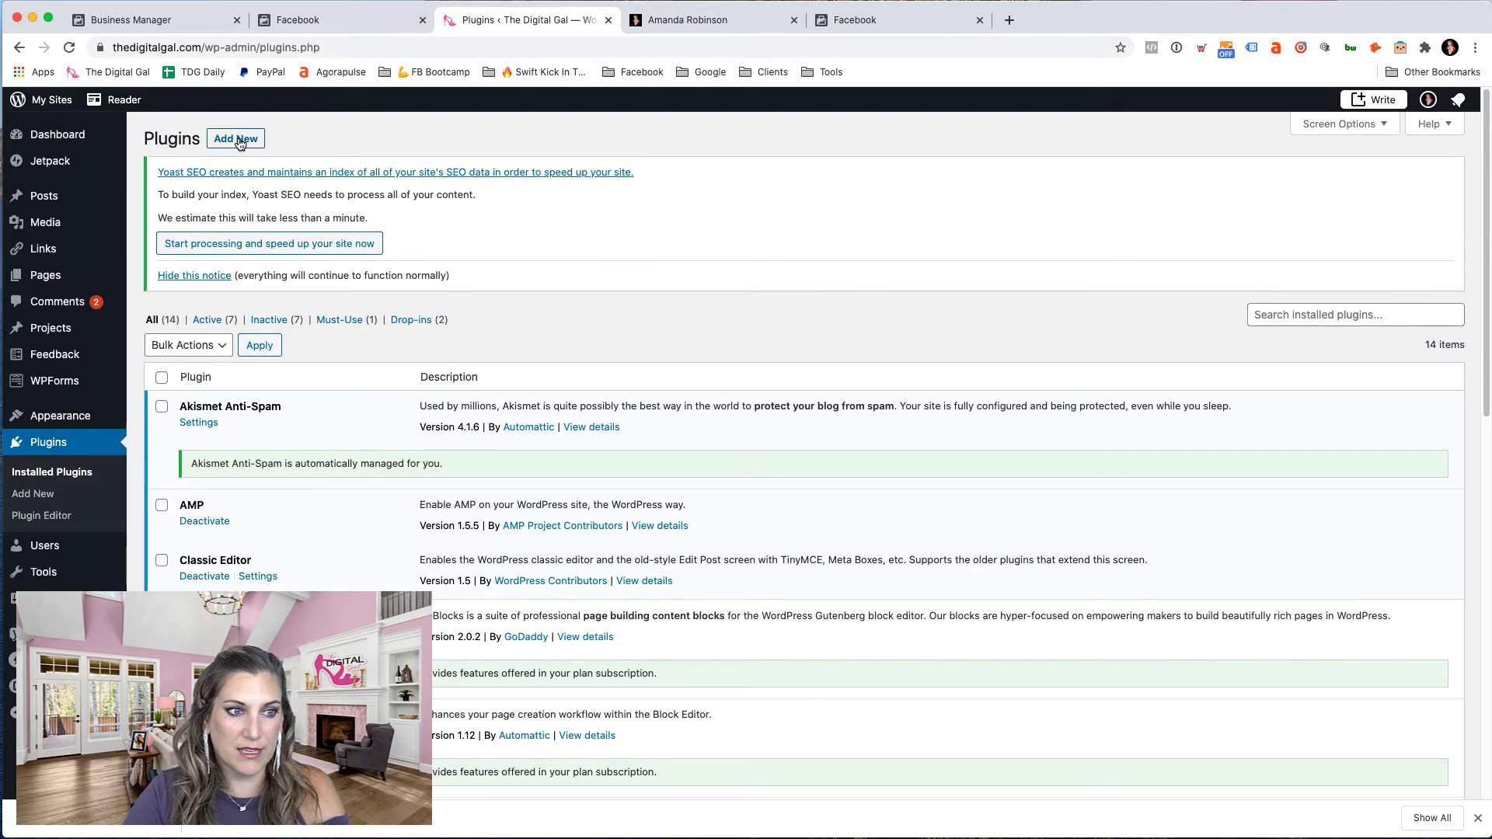
- Upload the facebook-pixel zip from Downloads via Add New > Upload Plugin and install it
left_click(237, 140)
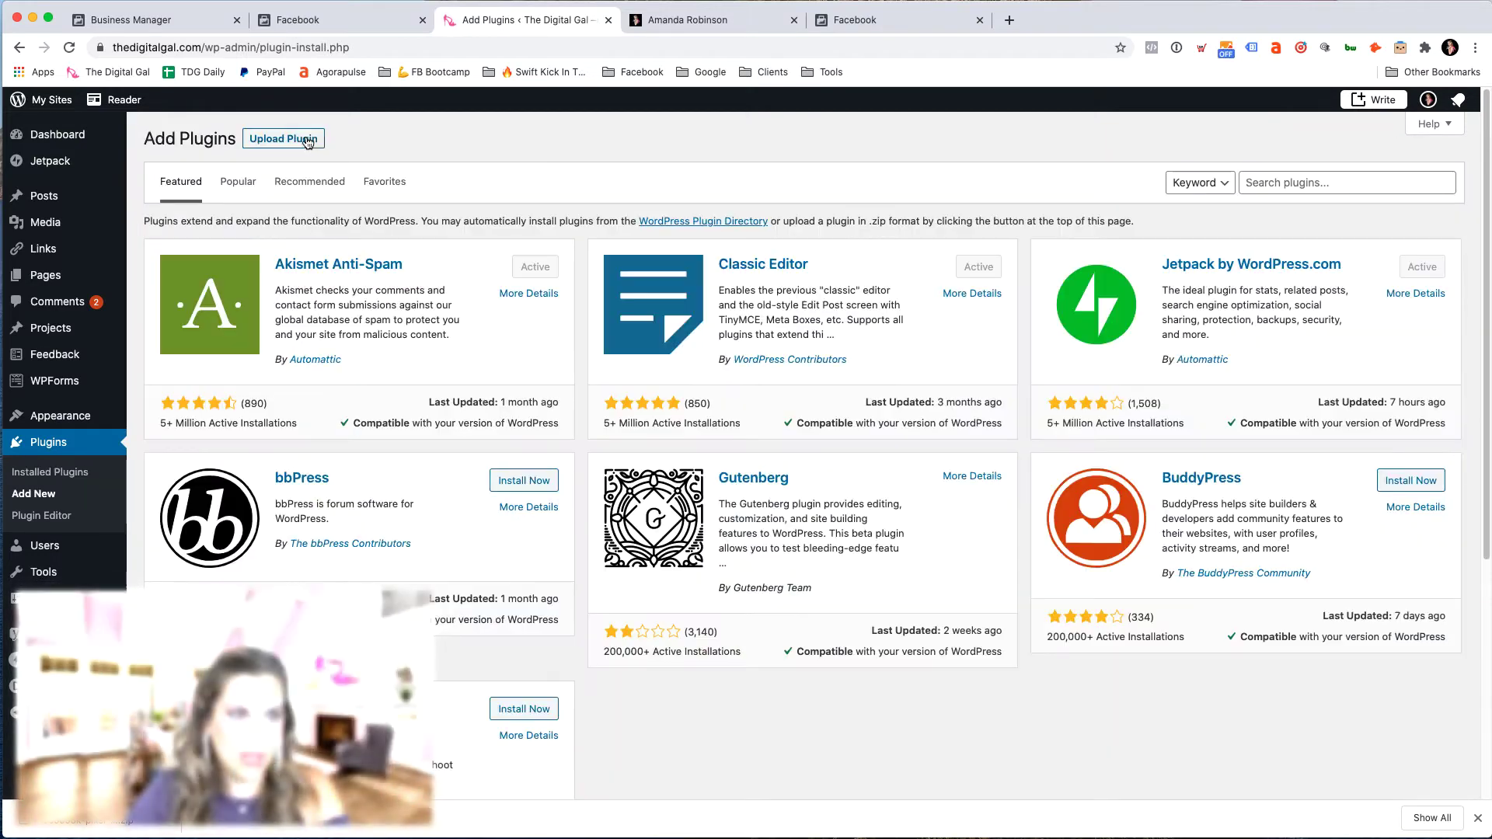
left_click(303, 139)
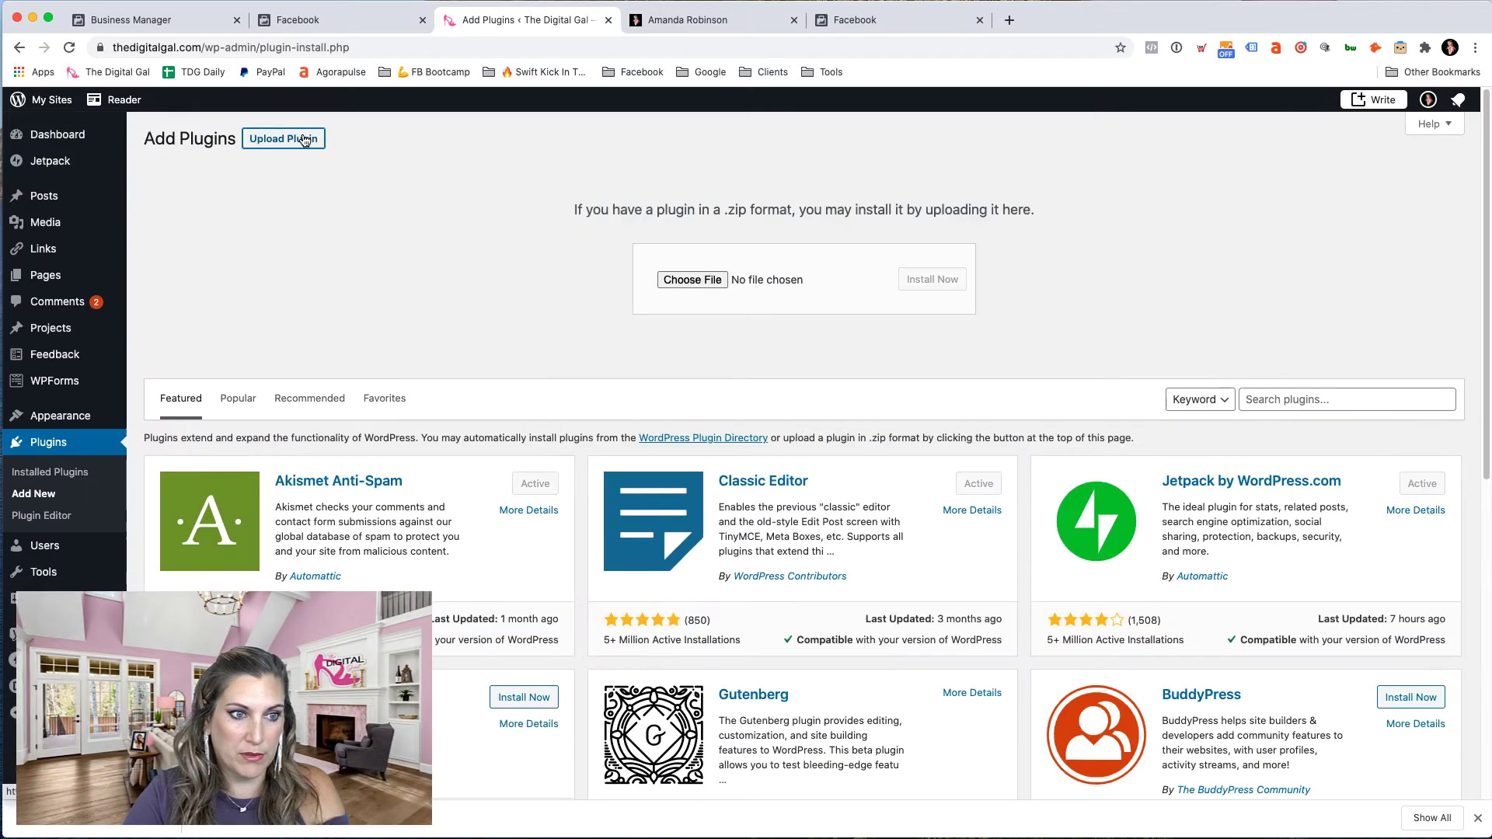
left_click(712, 281)
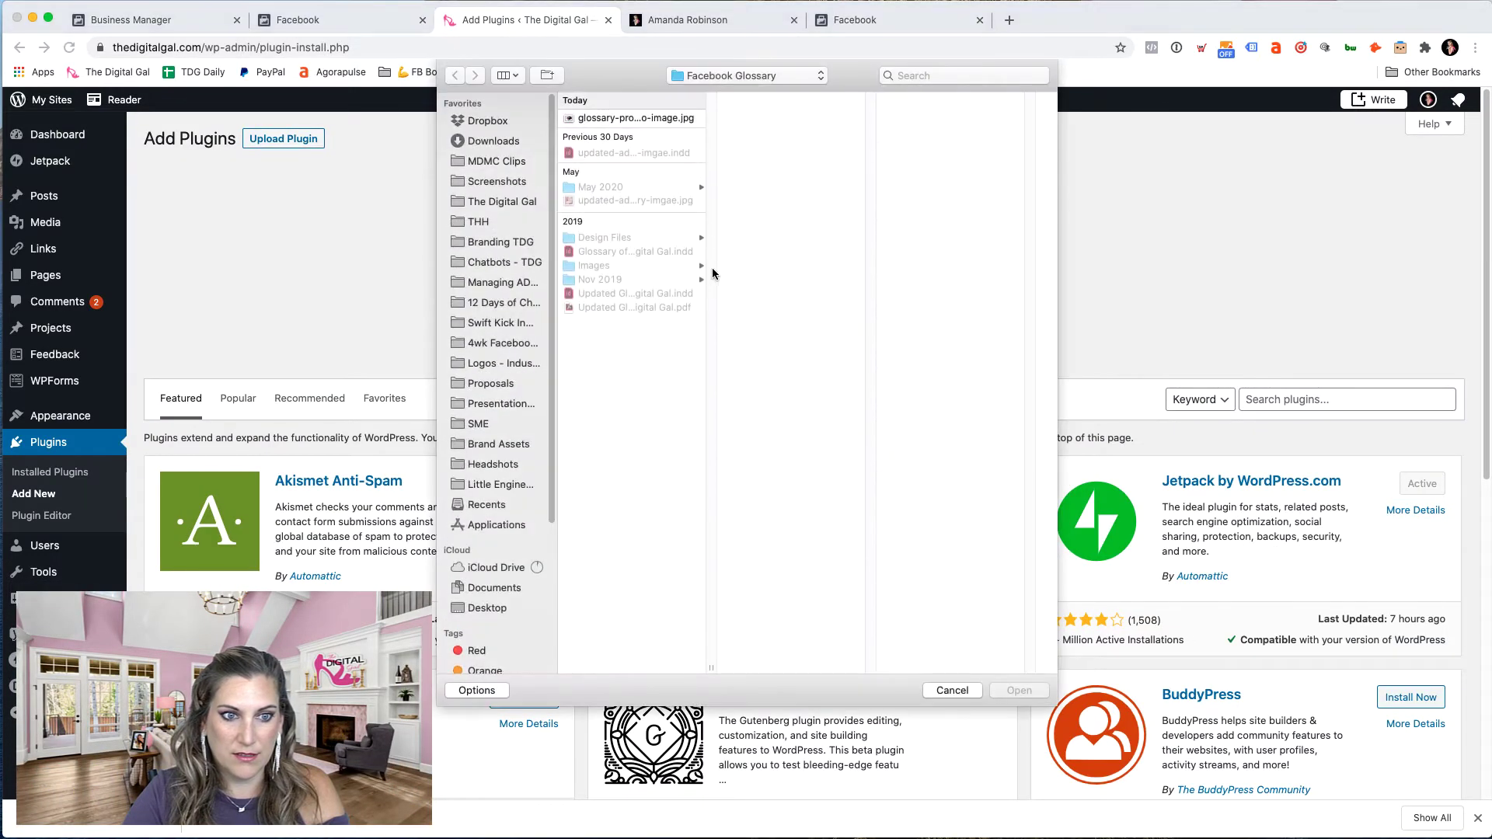
left_click(487, 143)
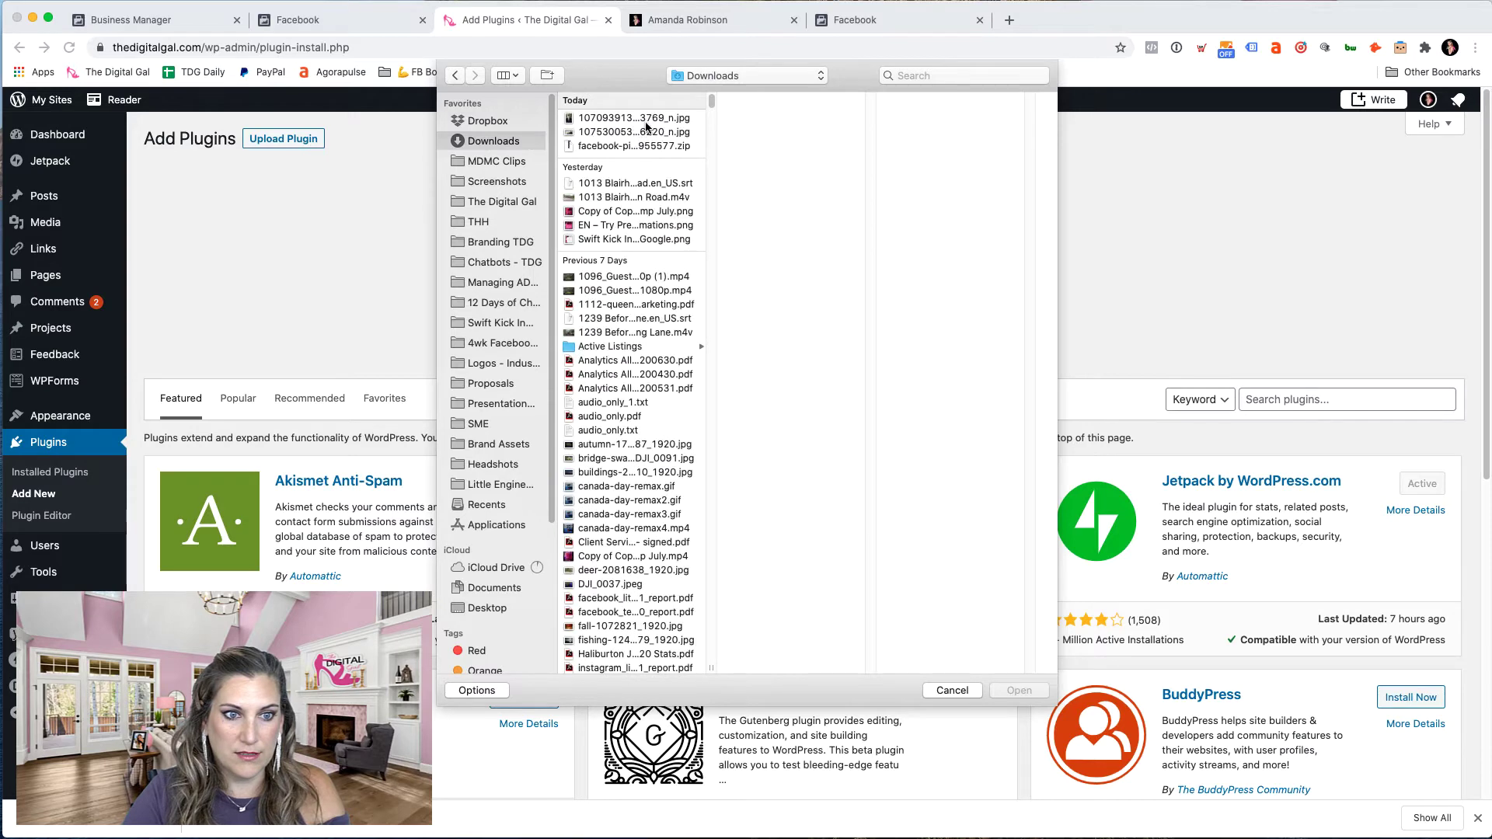
left_click(639, 148)
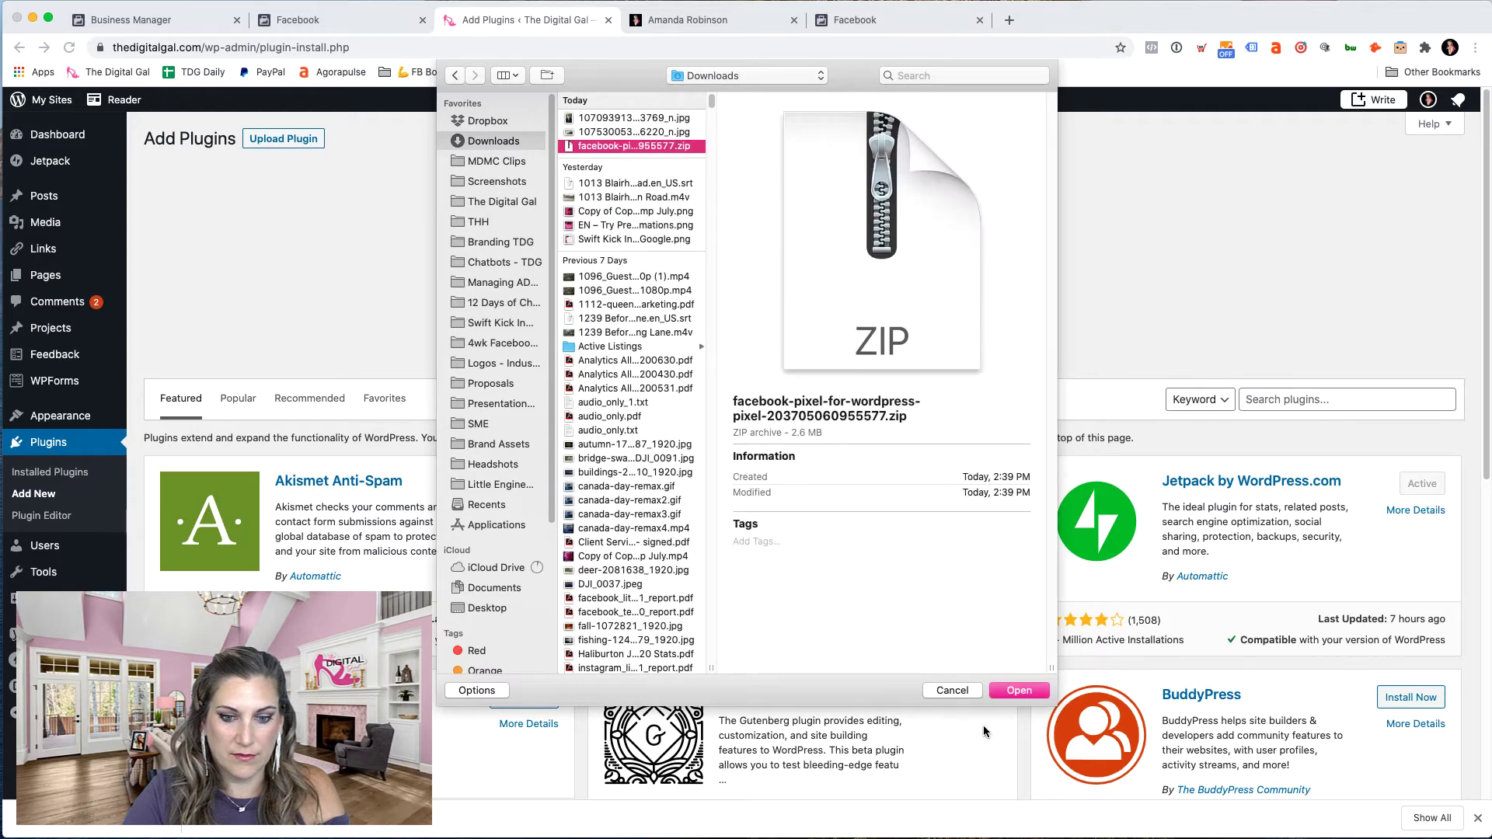
left_click(1018, 691)
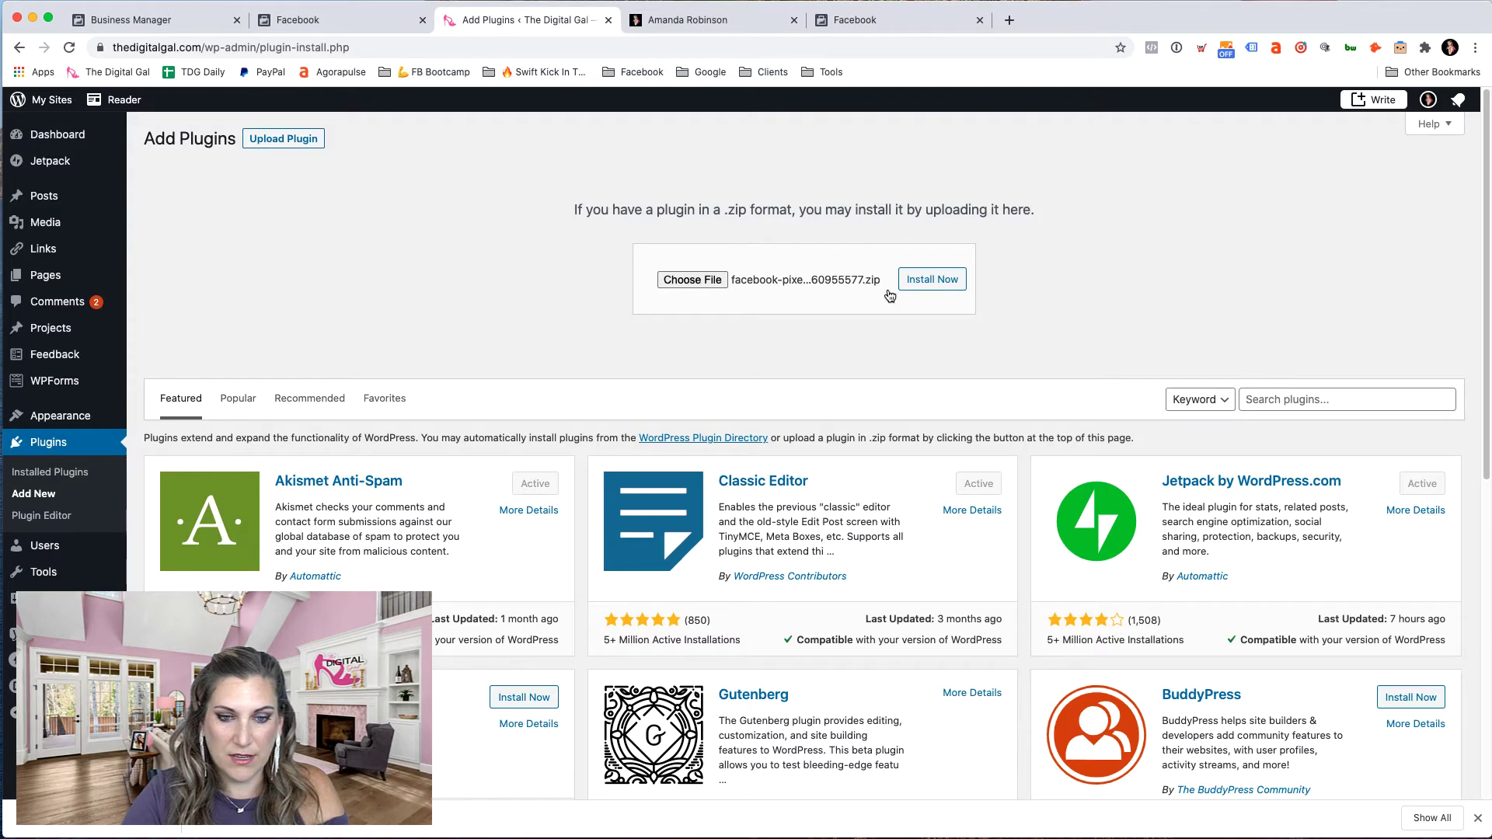
left_click(941, 289)
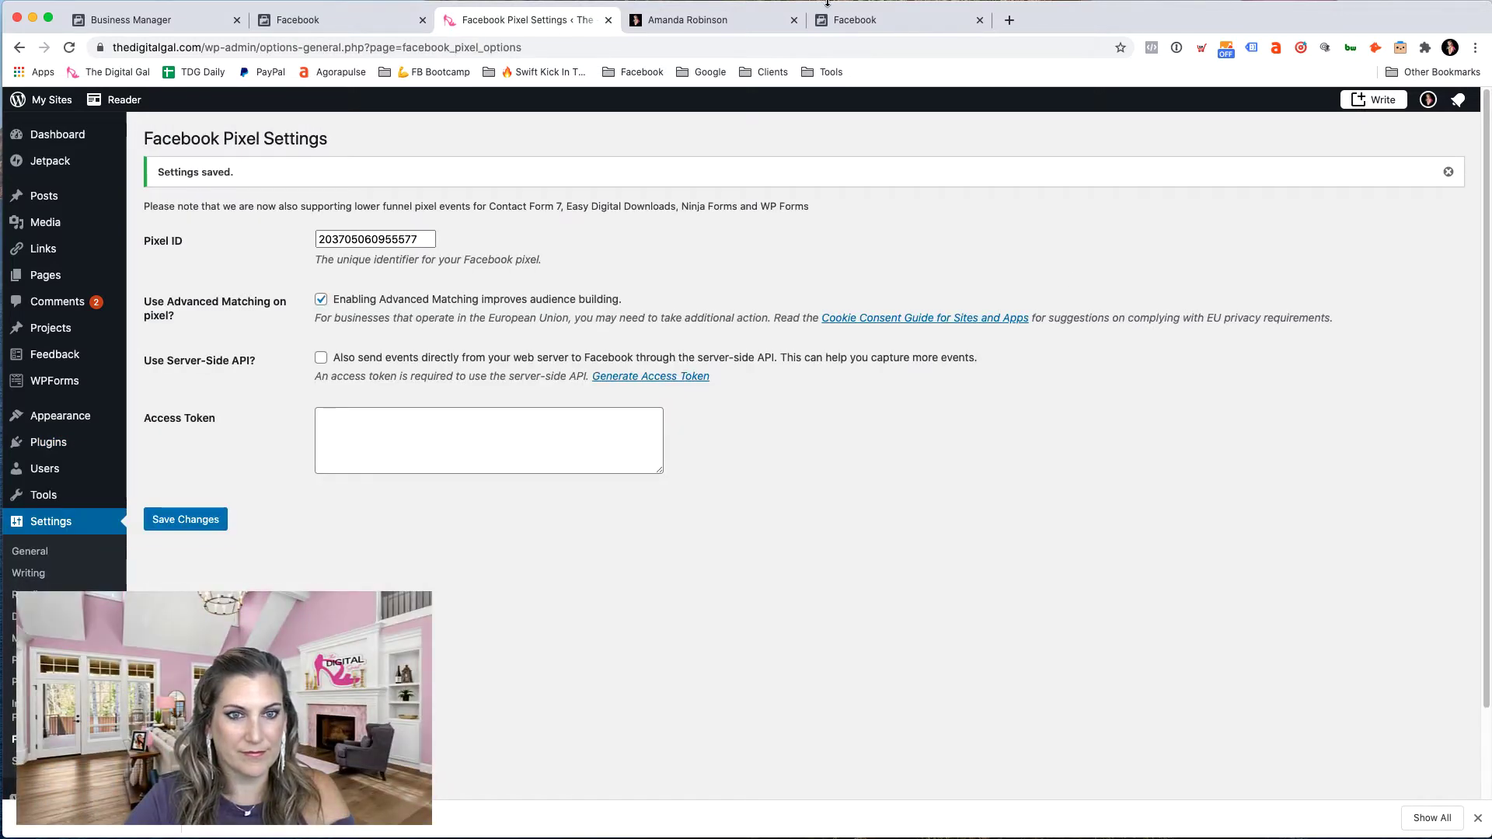
- Send test traffic to thedigitalgal.com to verify the pixel connection
left_click(838, 17)
scroll(786, 664, "down", 3)
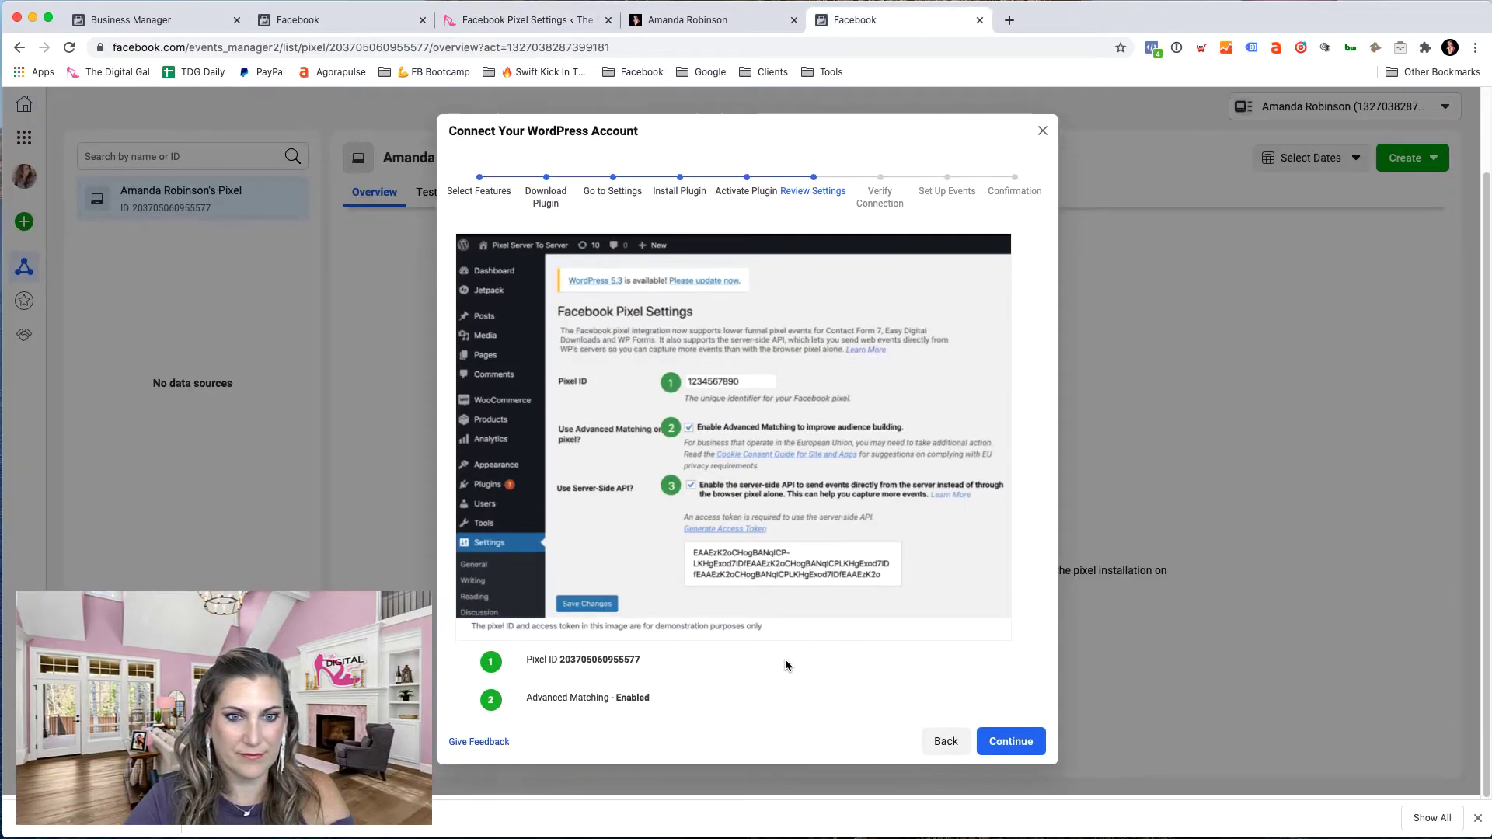
left_click(1030, 751)
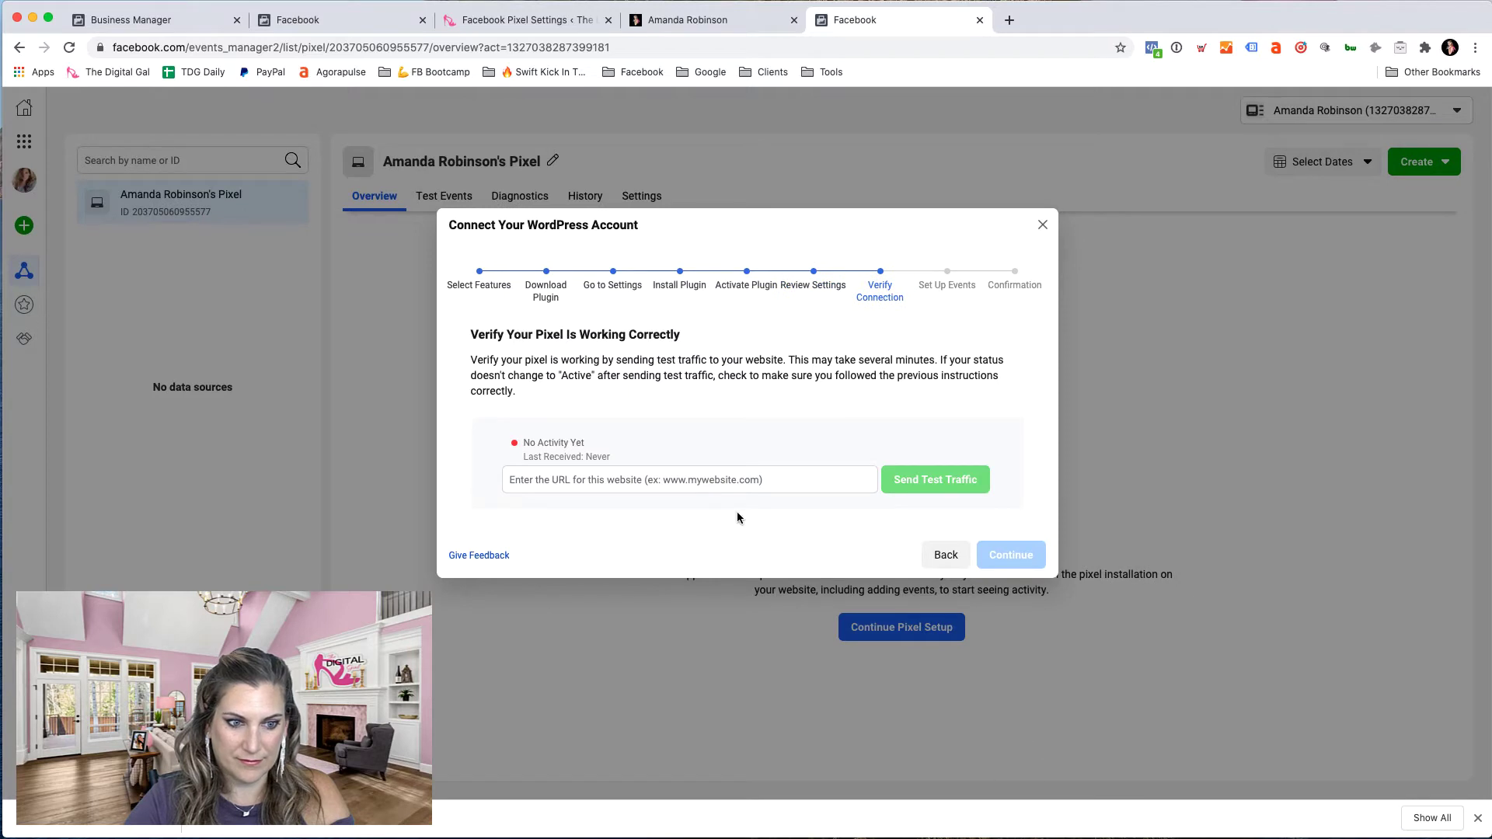
left_click(707, 482)
type(";ttdg")
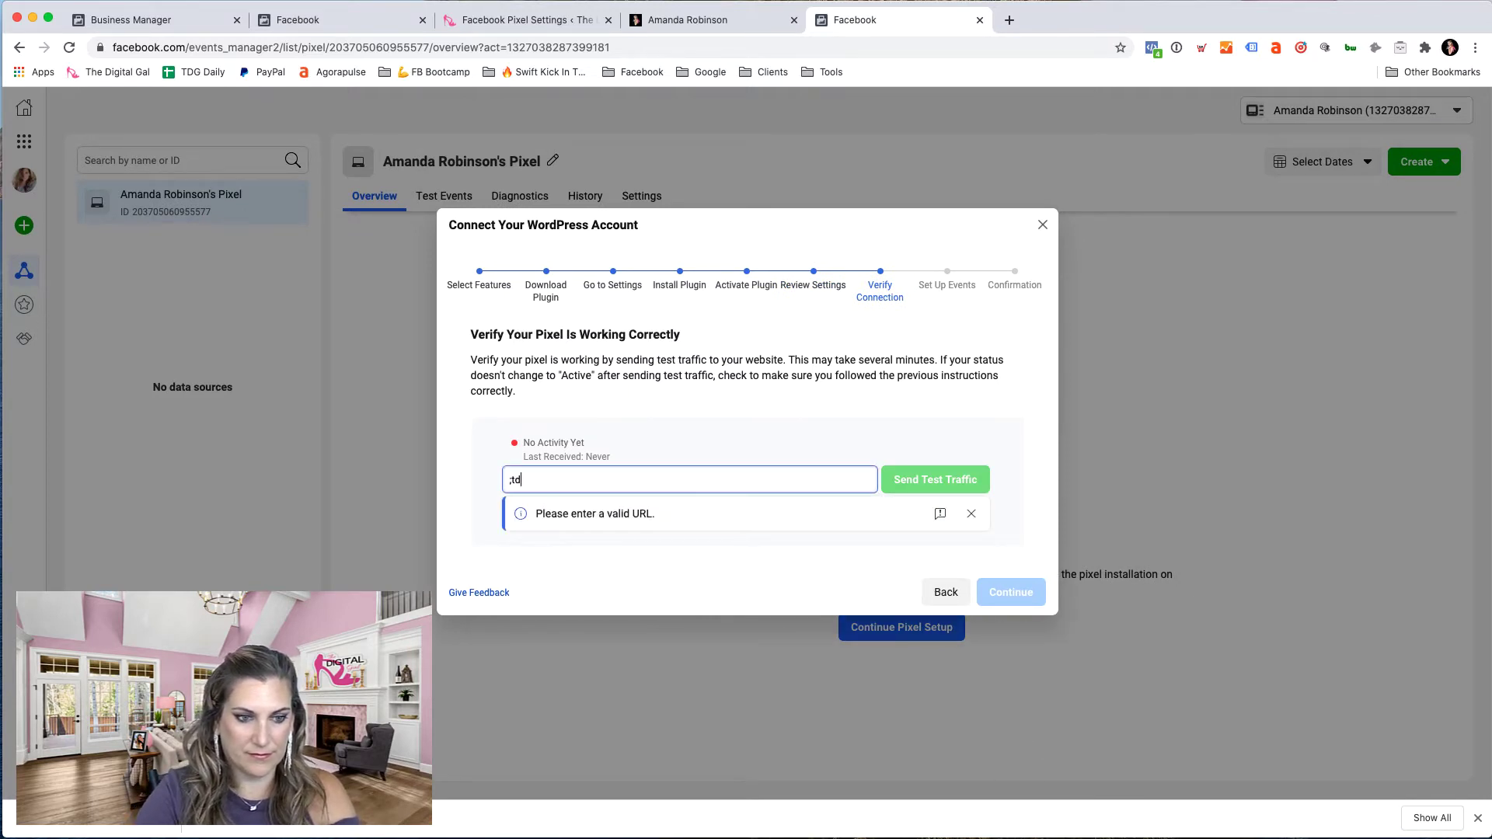
type("g")
left_click(918, 482)
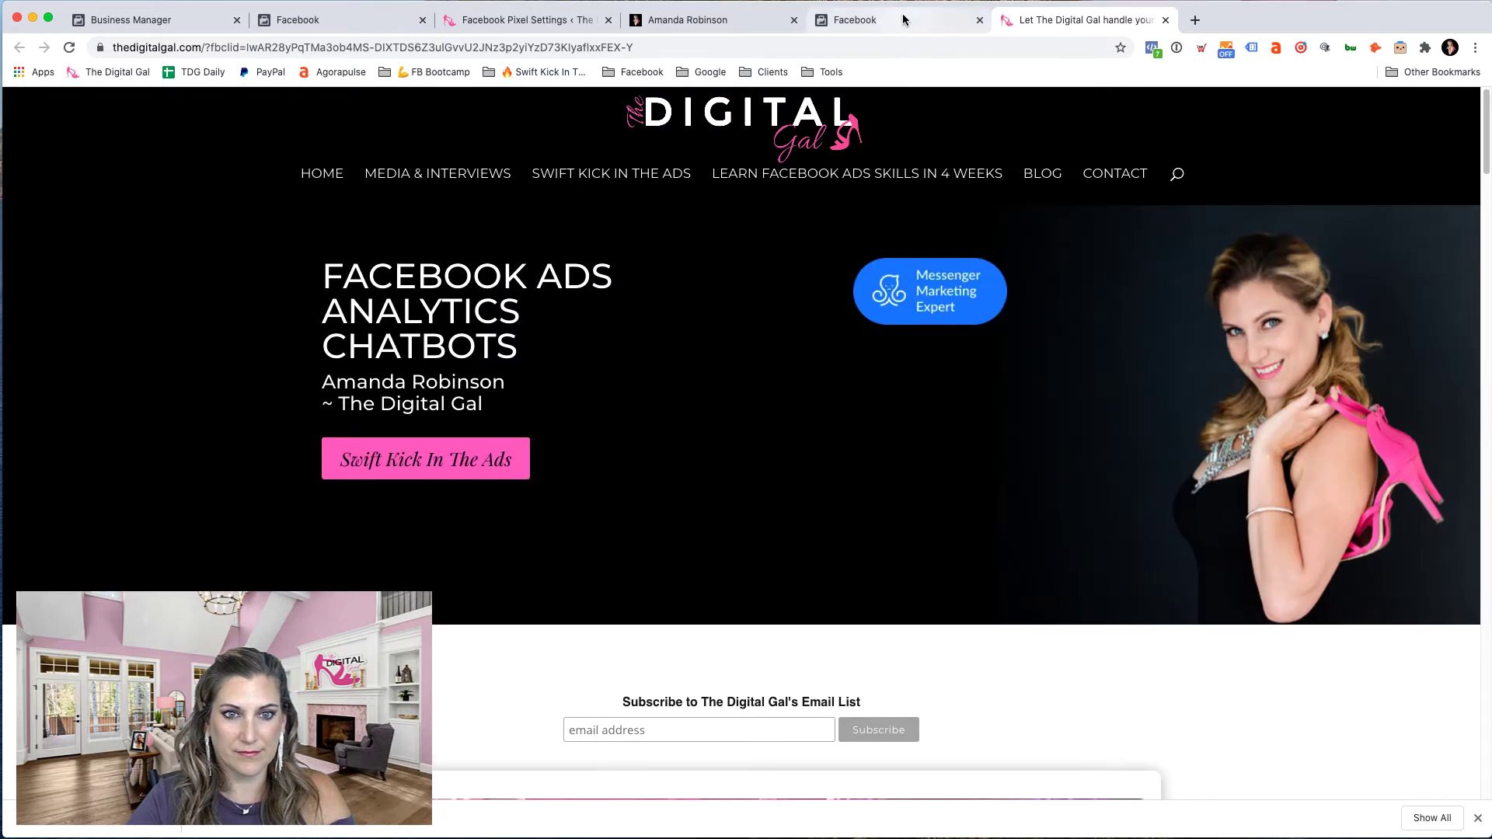
- Continue through event setup to Setup complete and close the wizard
left_click(904, 19)
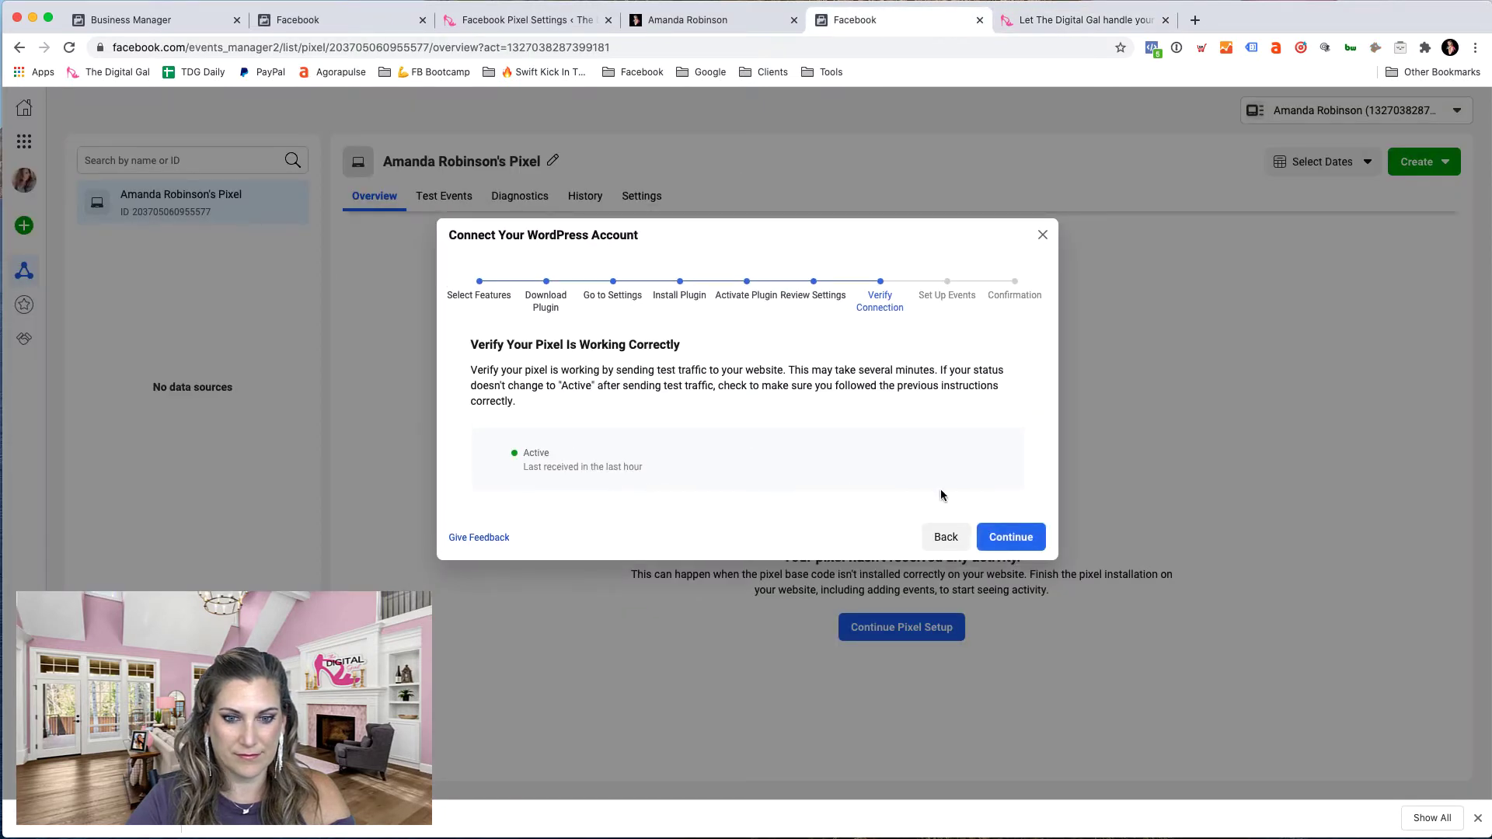
left_click(1011, 537)
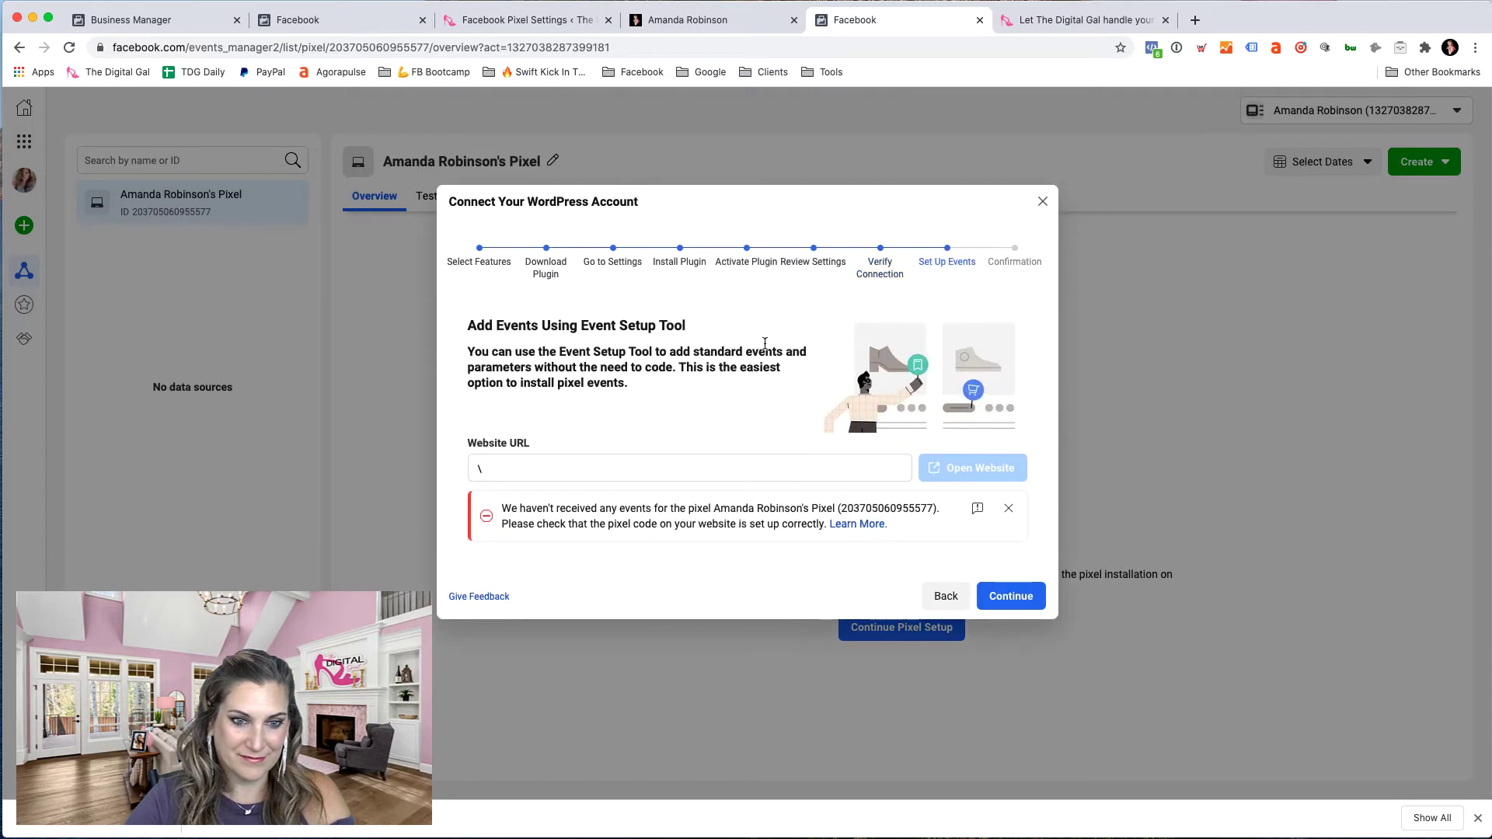
left_click(1027, 590)
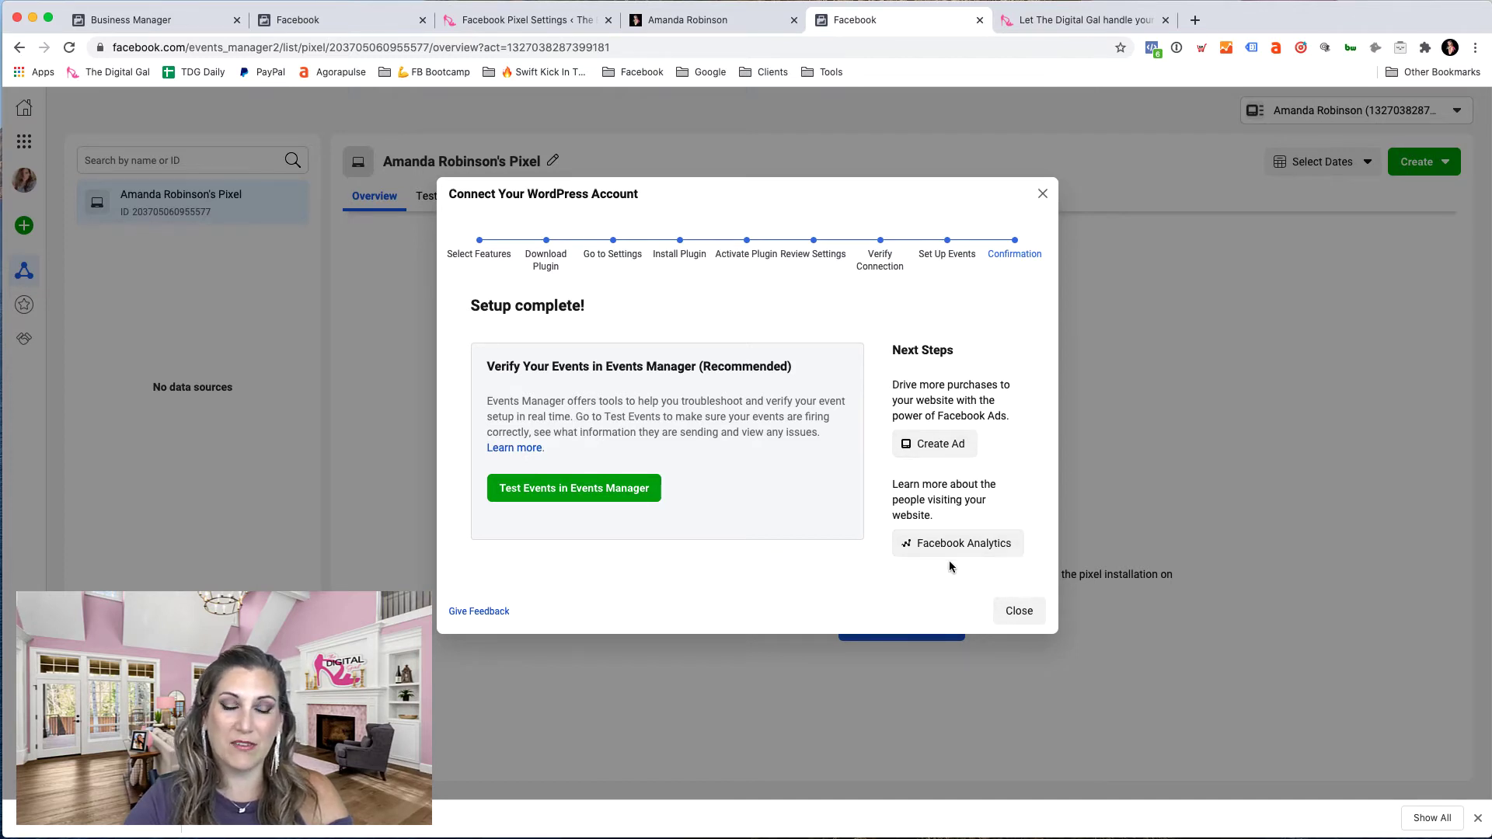
left_click(1017, 610)
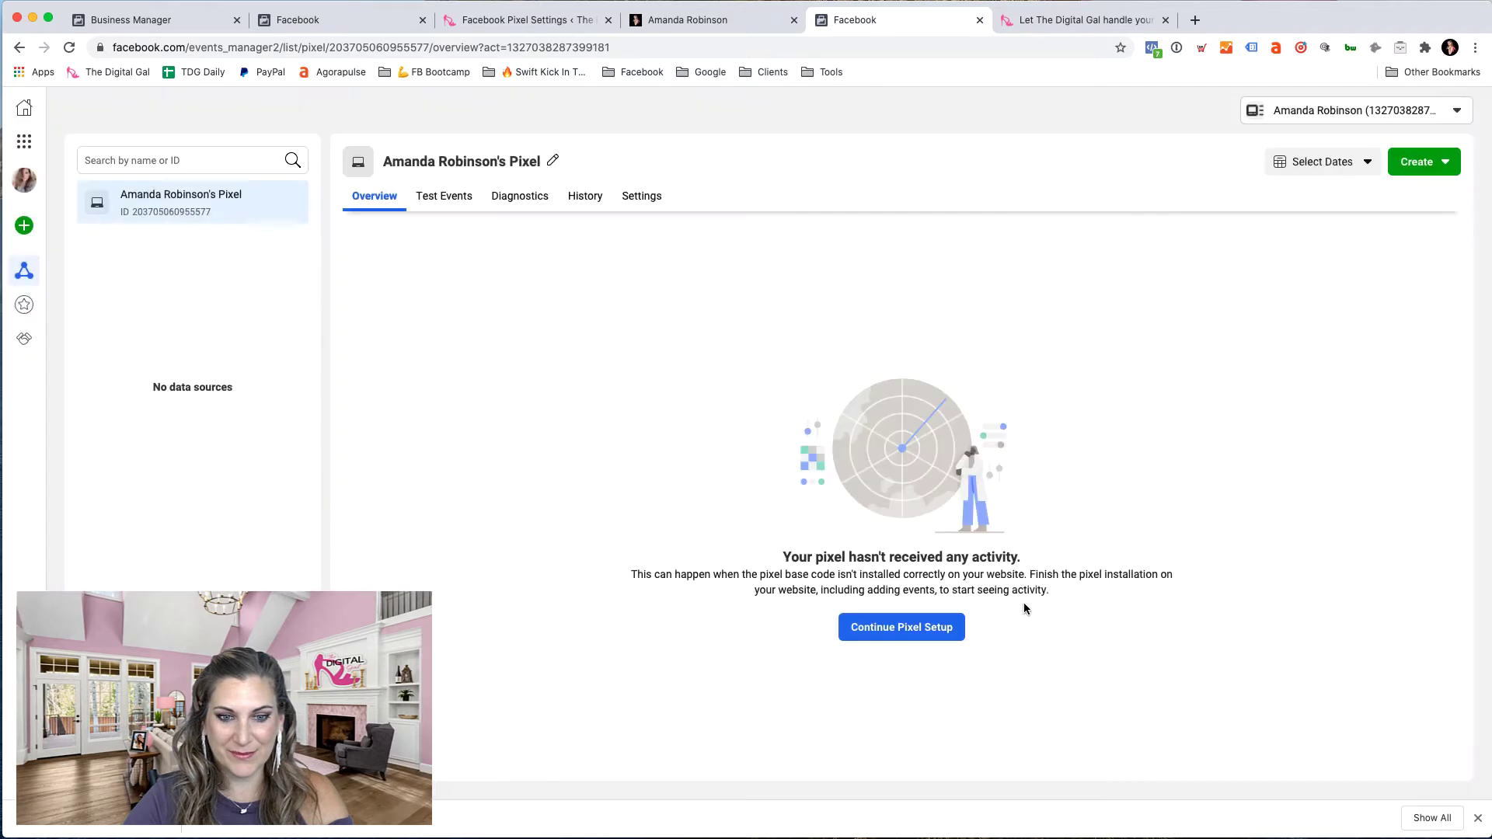
left_click(69, 47)
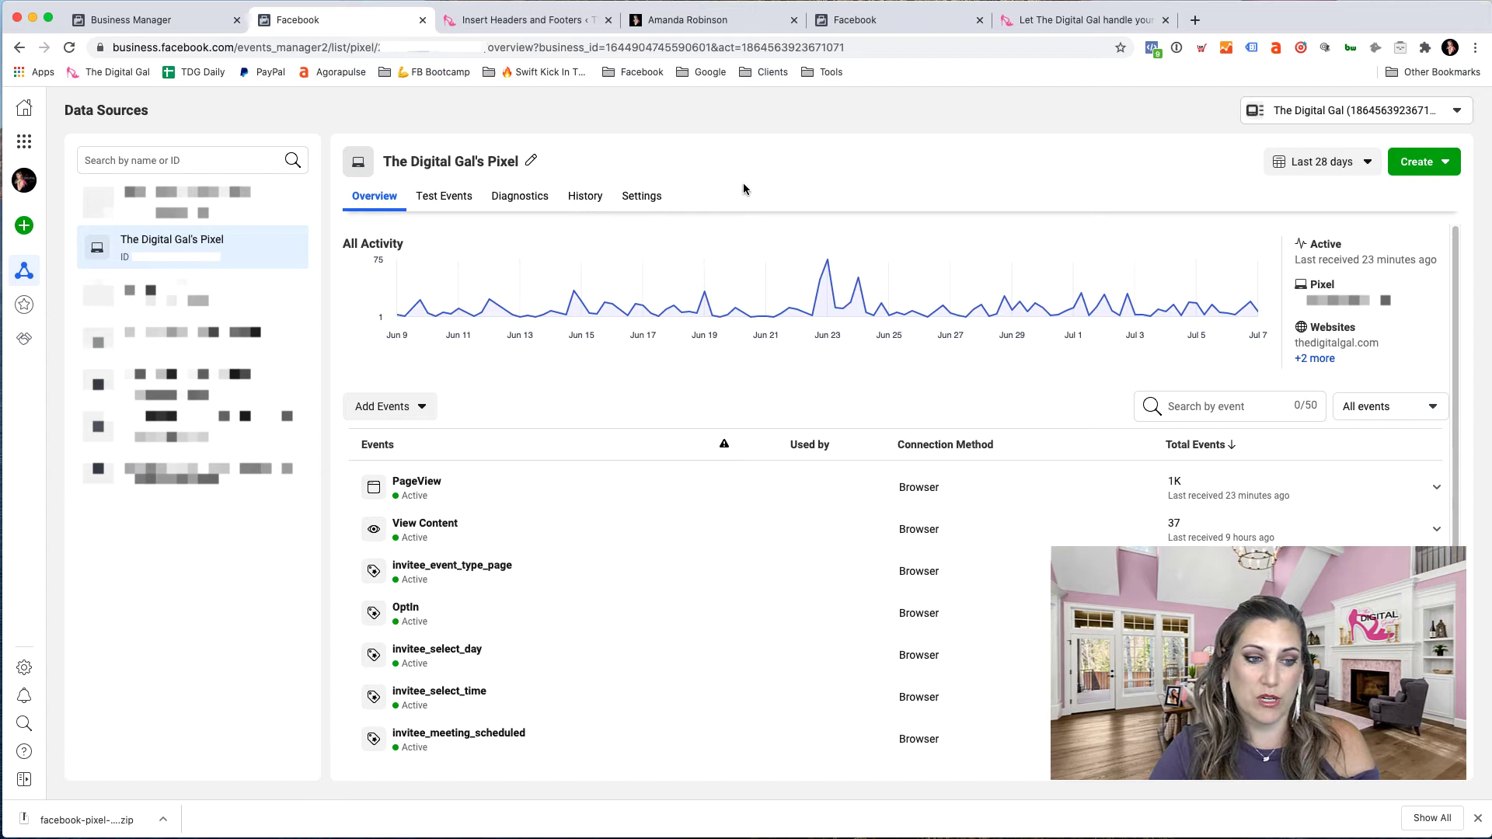
left_click(392, 409)
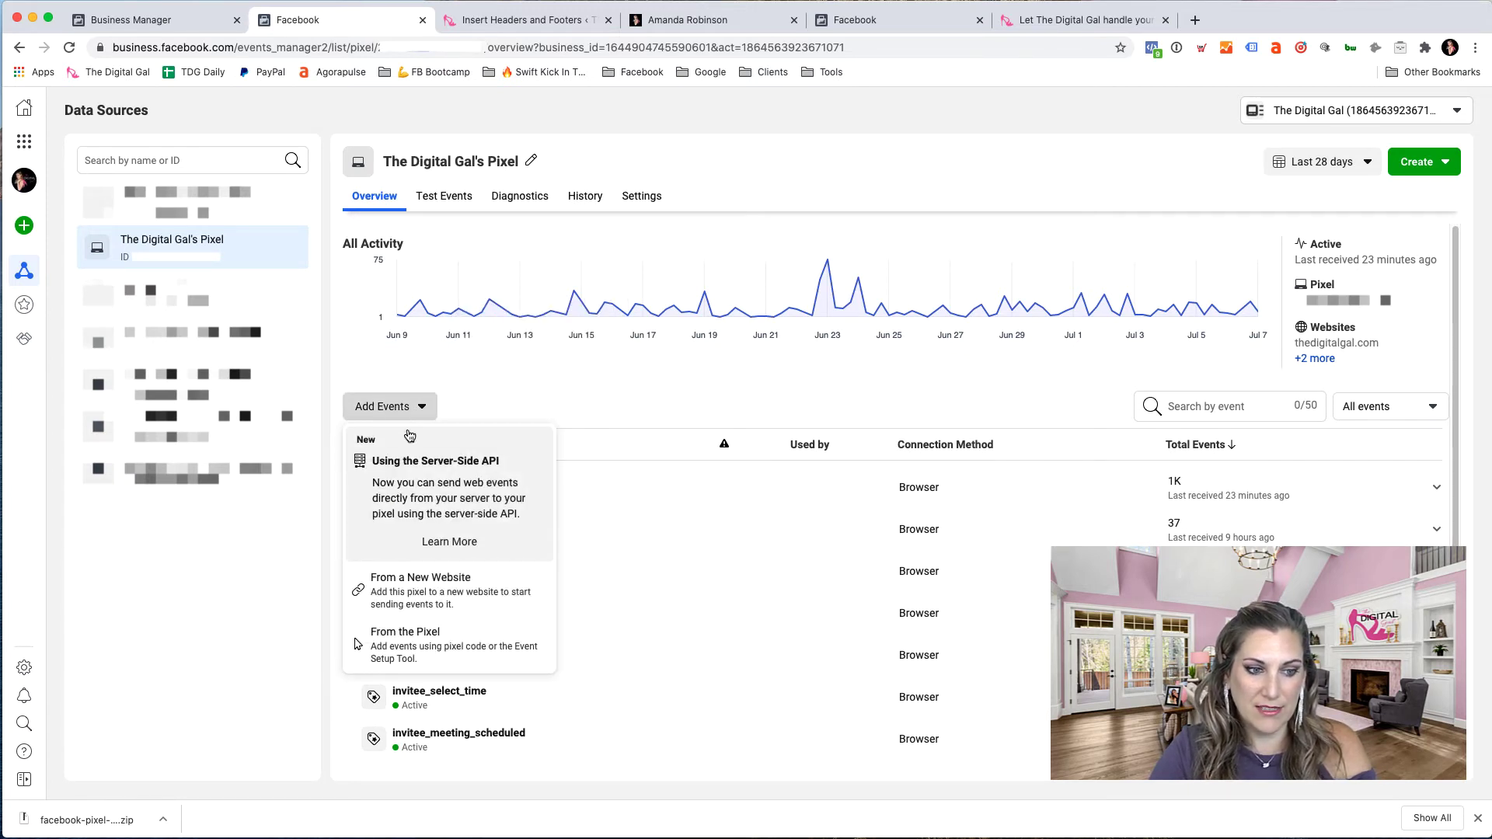
left_click(488, 595)
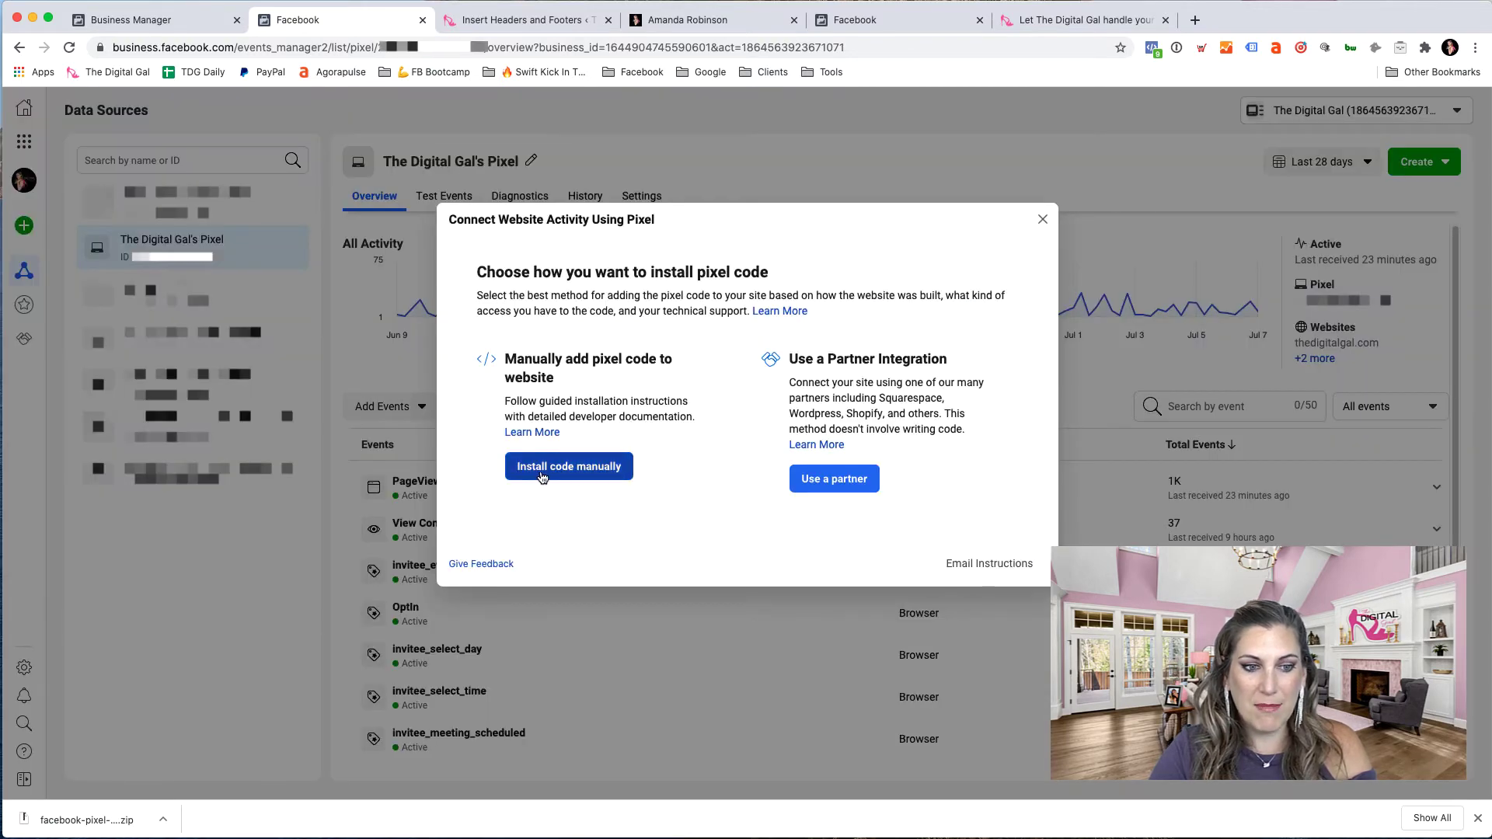
left_click(844, 480)
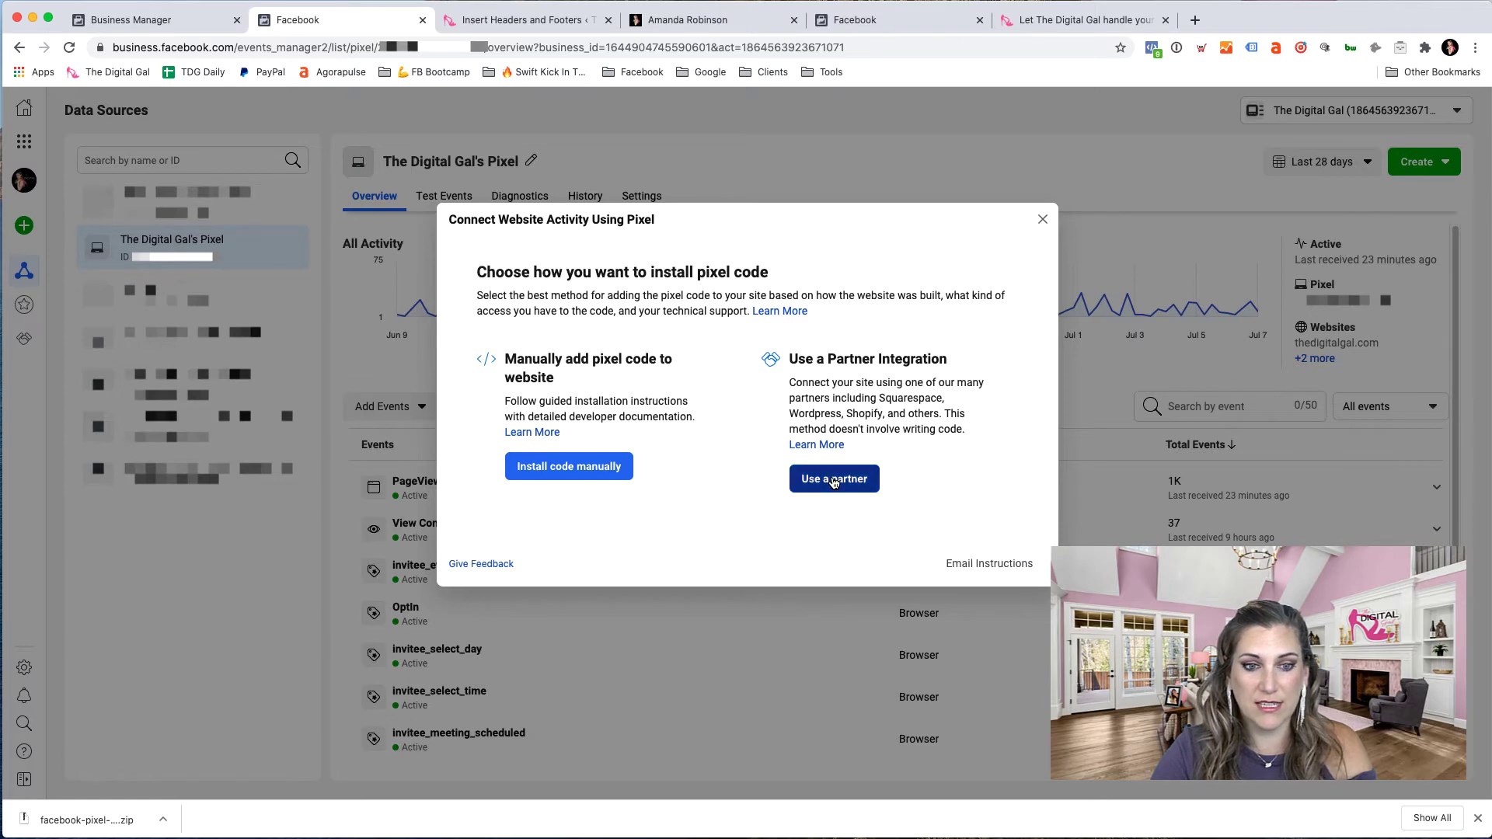
scroll(834, 552, "down", 3)
scroll(834, 552, "up", 4)
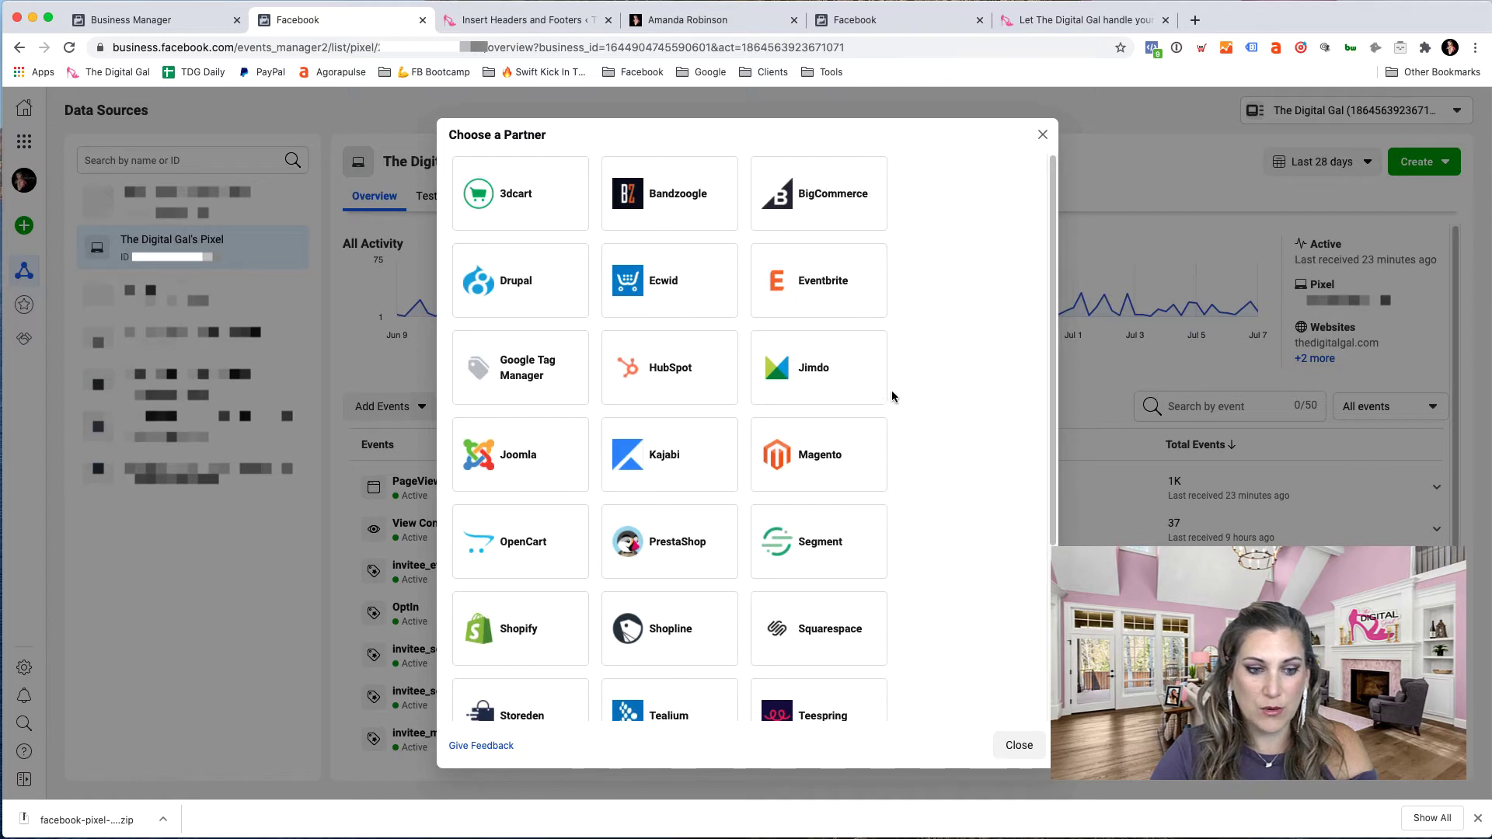
scroll(902, 398, "down", 2)
scroll(575, 558, "down", 2)
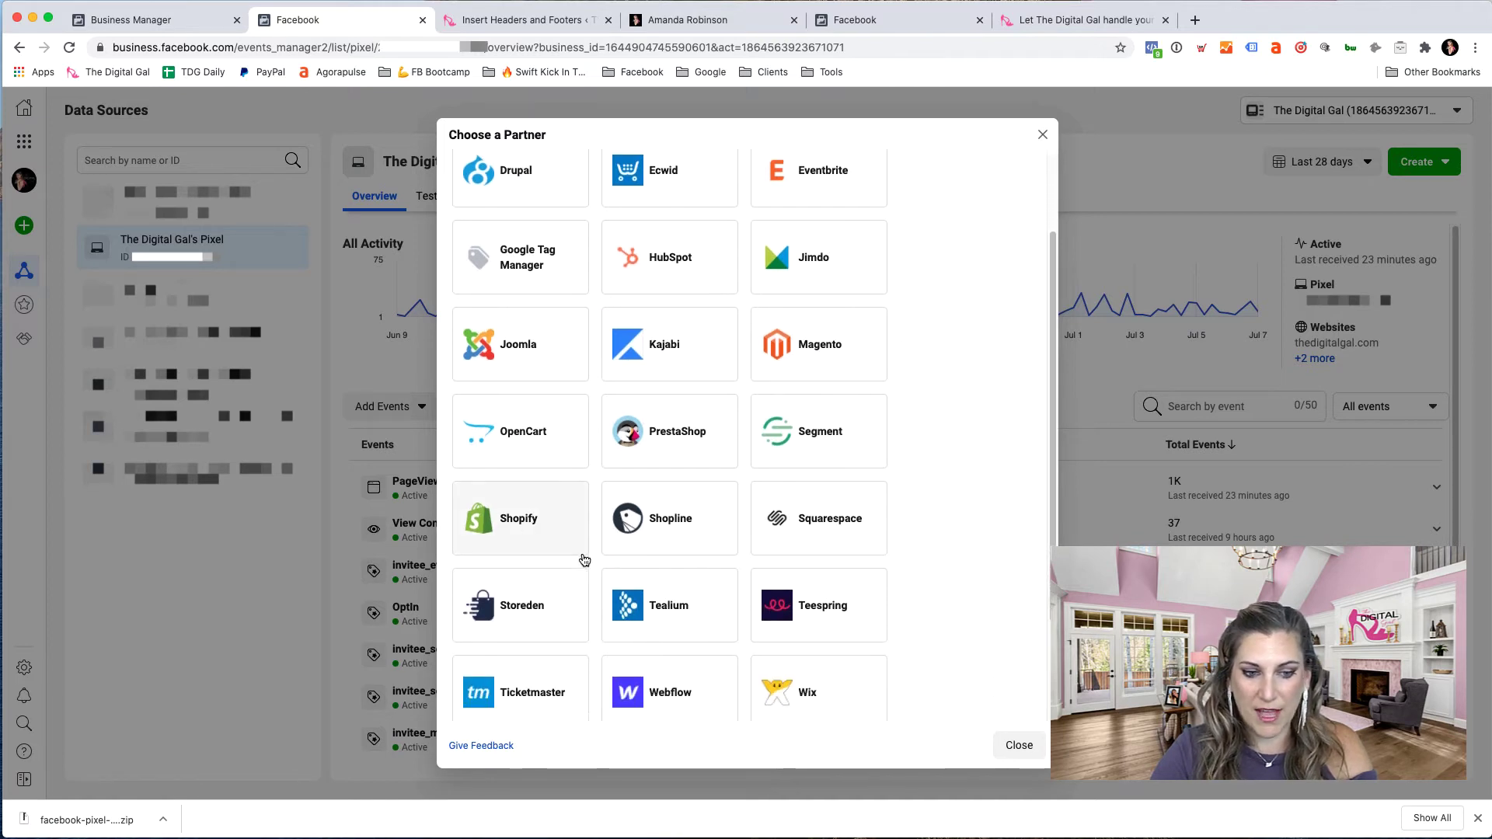
scroll(602, 427, "up", 4)
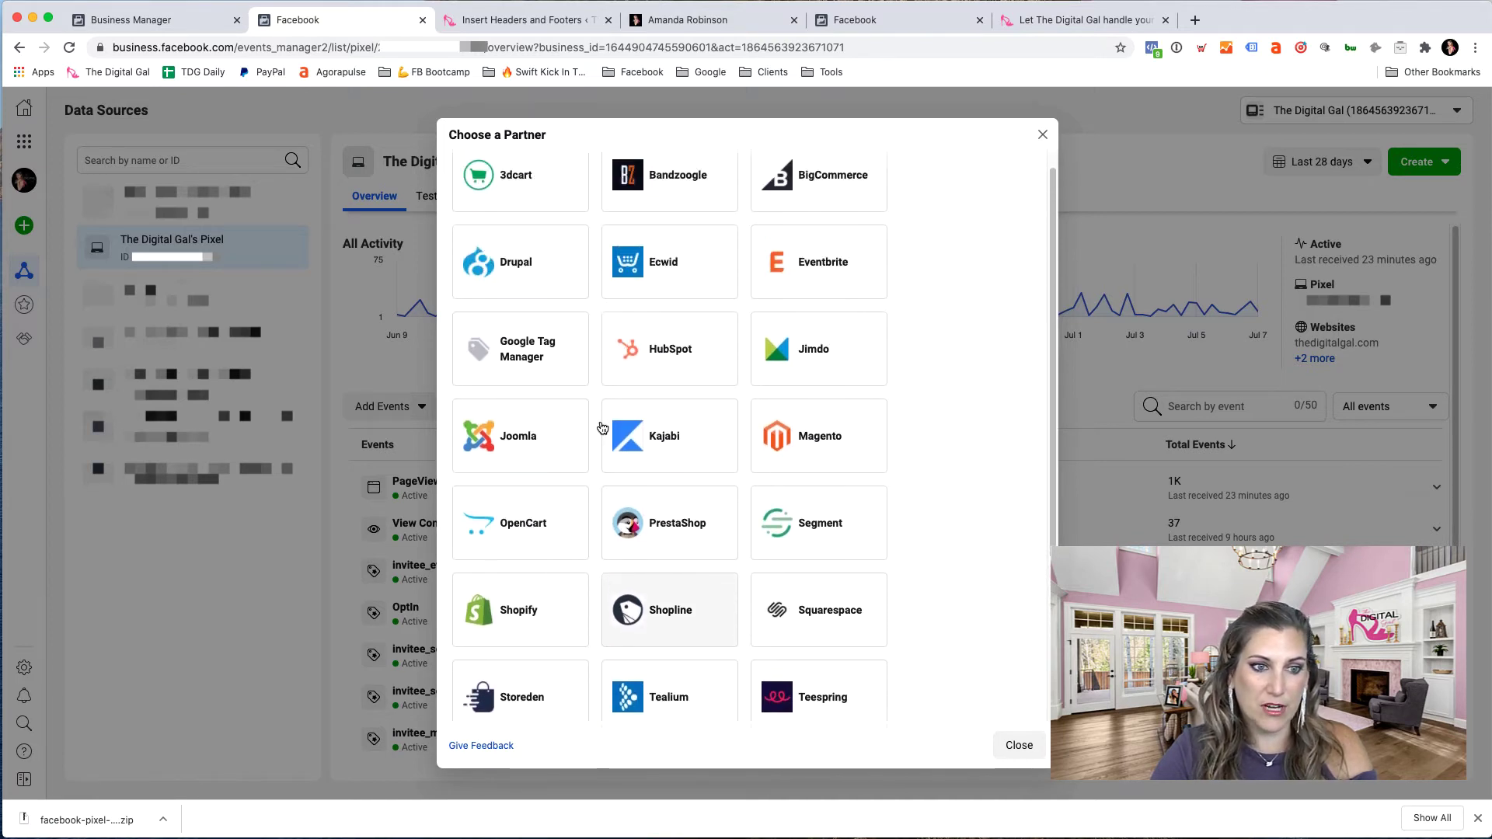
left_click(1042, 136)
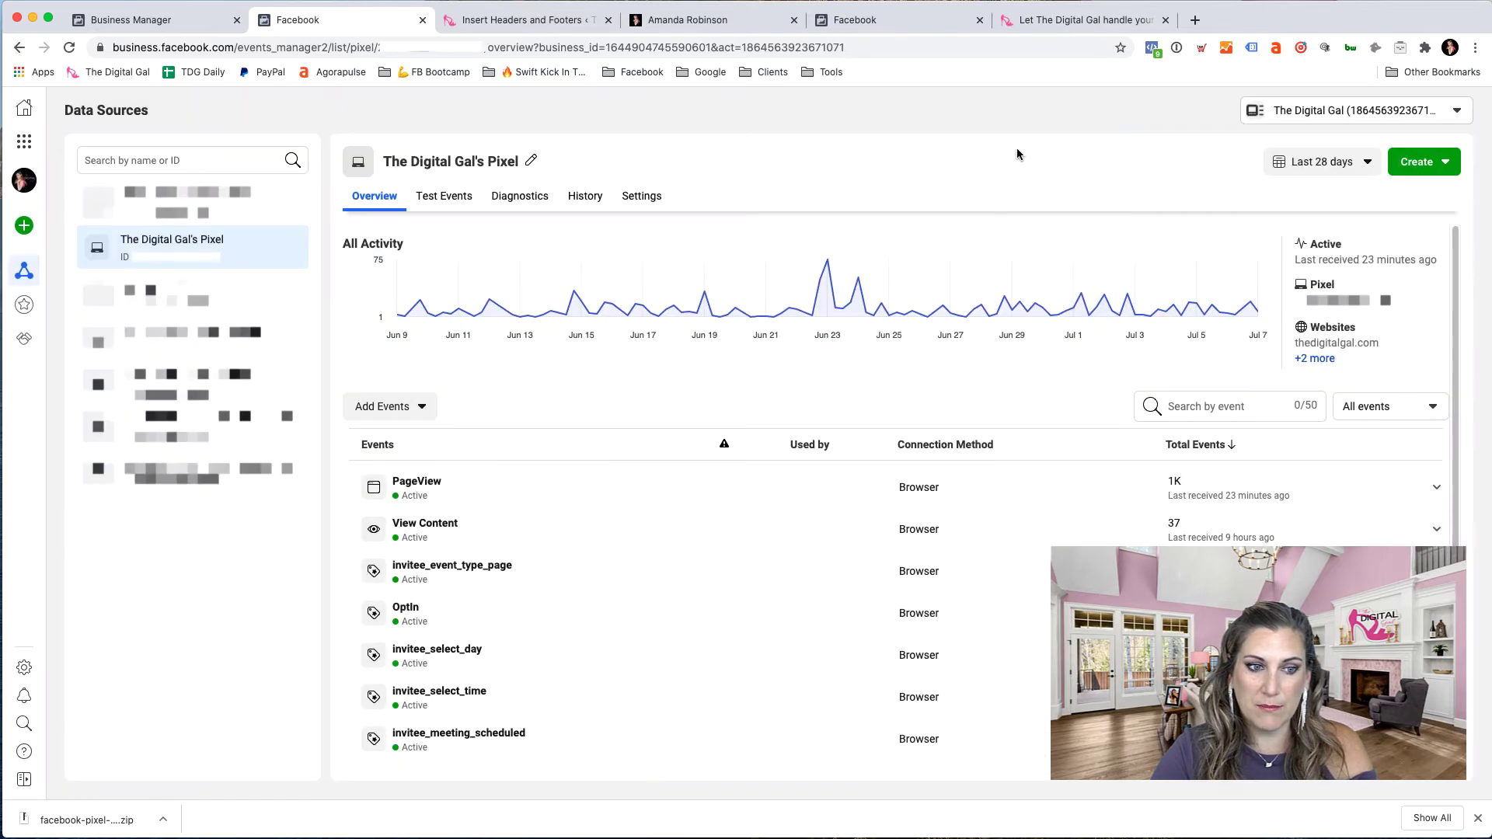
- Choose manual pixel installation for a new website and copy the pixel base code
left_click(419, 407)
left_click(426, 595)
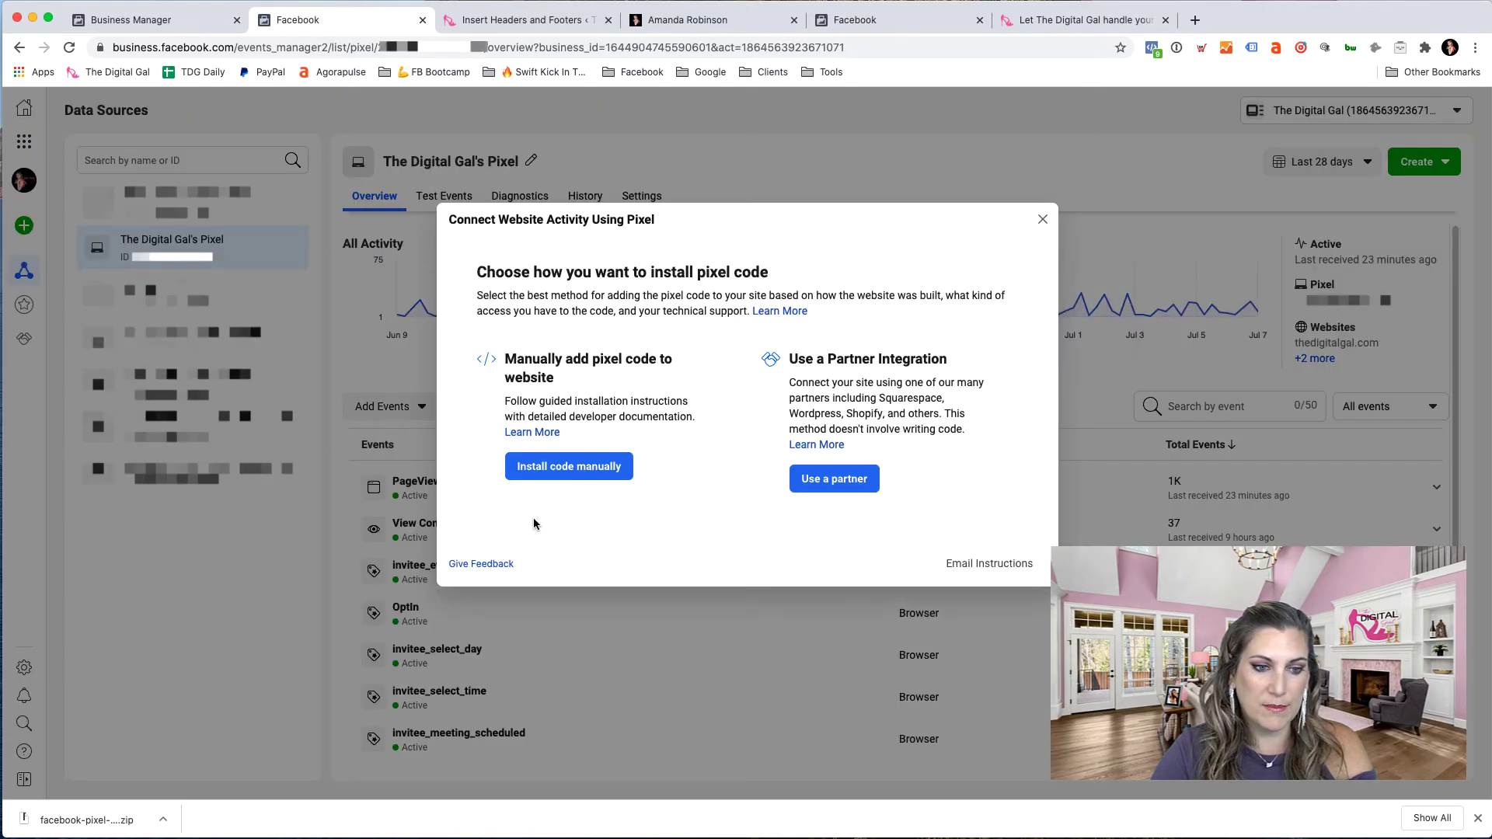
left_click(571, 466)
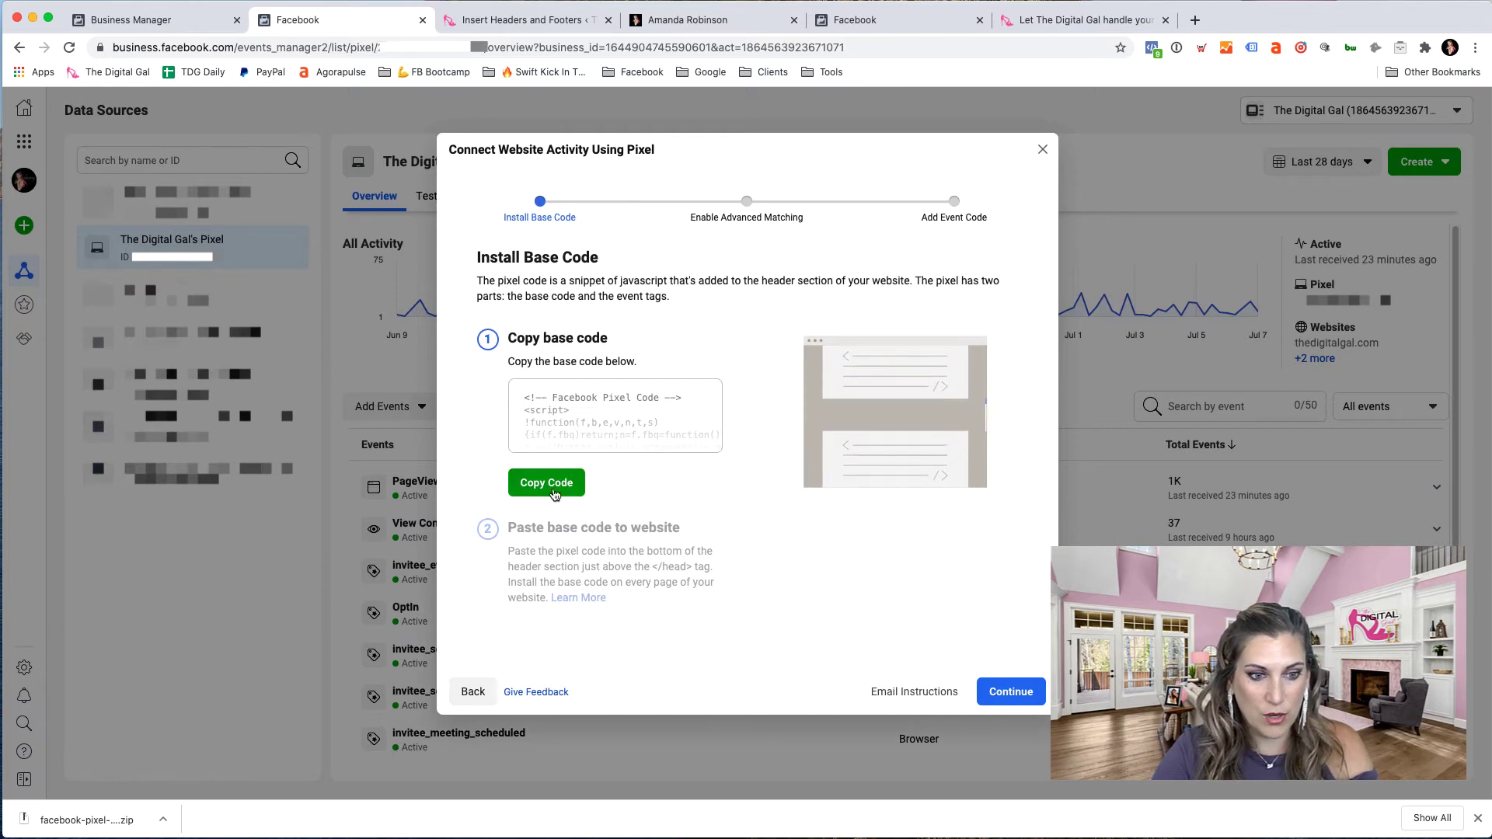
left_click(566, 487)
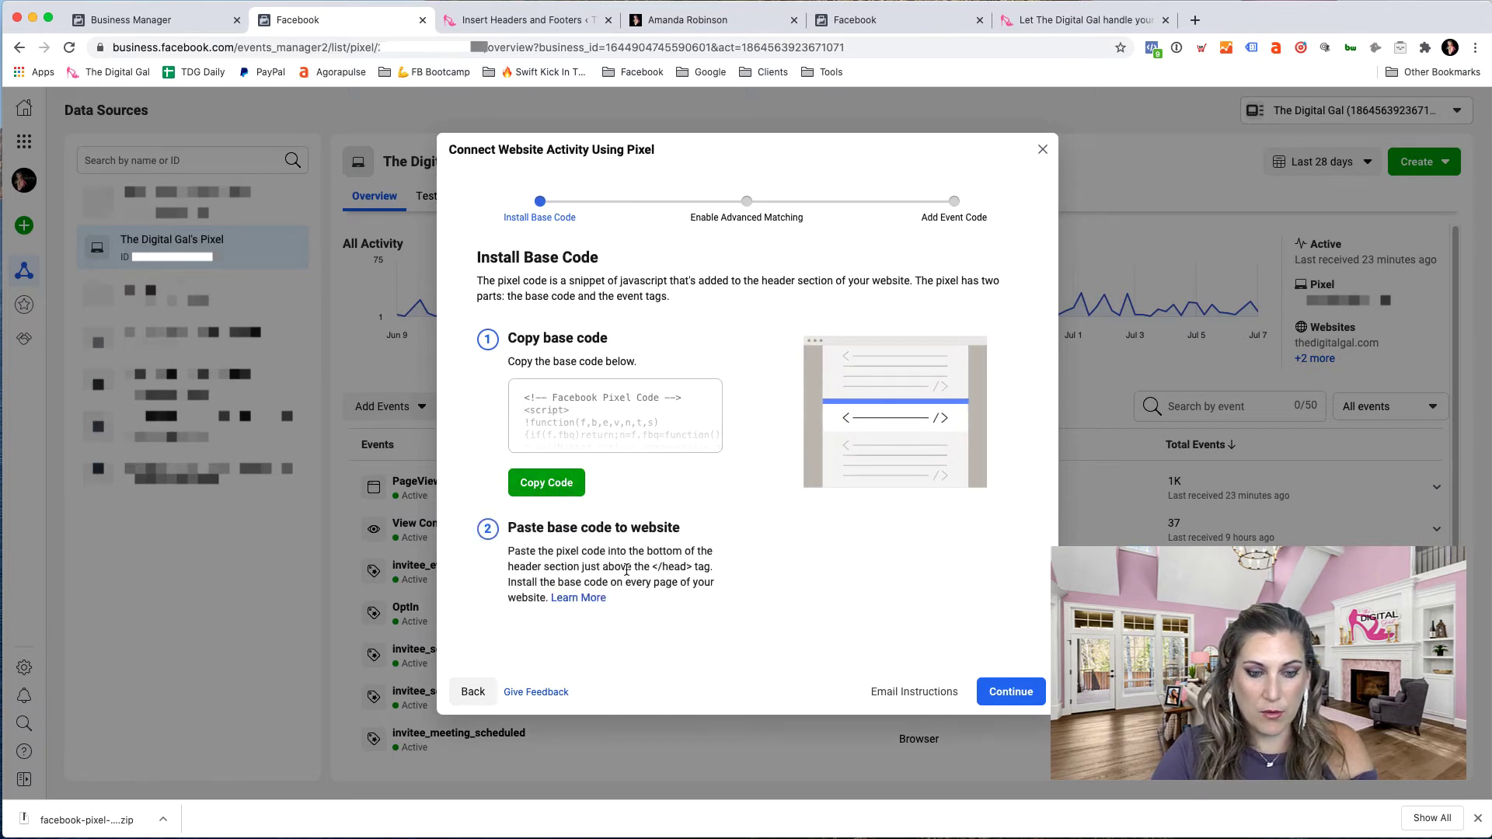
- Email the pixel instructions to the recipient's e-mail address and dismiss the Invitation Sent dialog
left_click(903, 691)
left_click(631, 274)
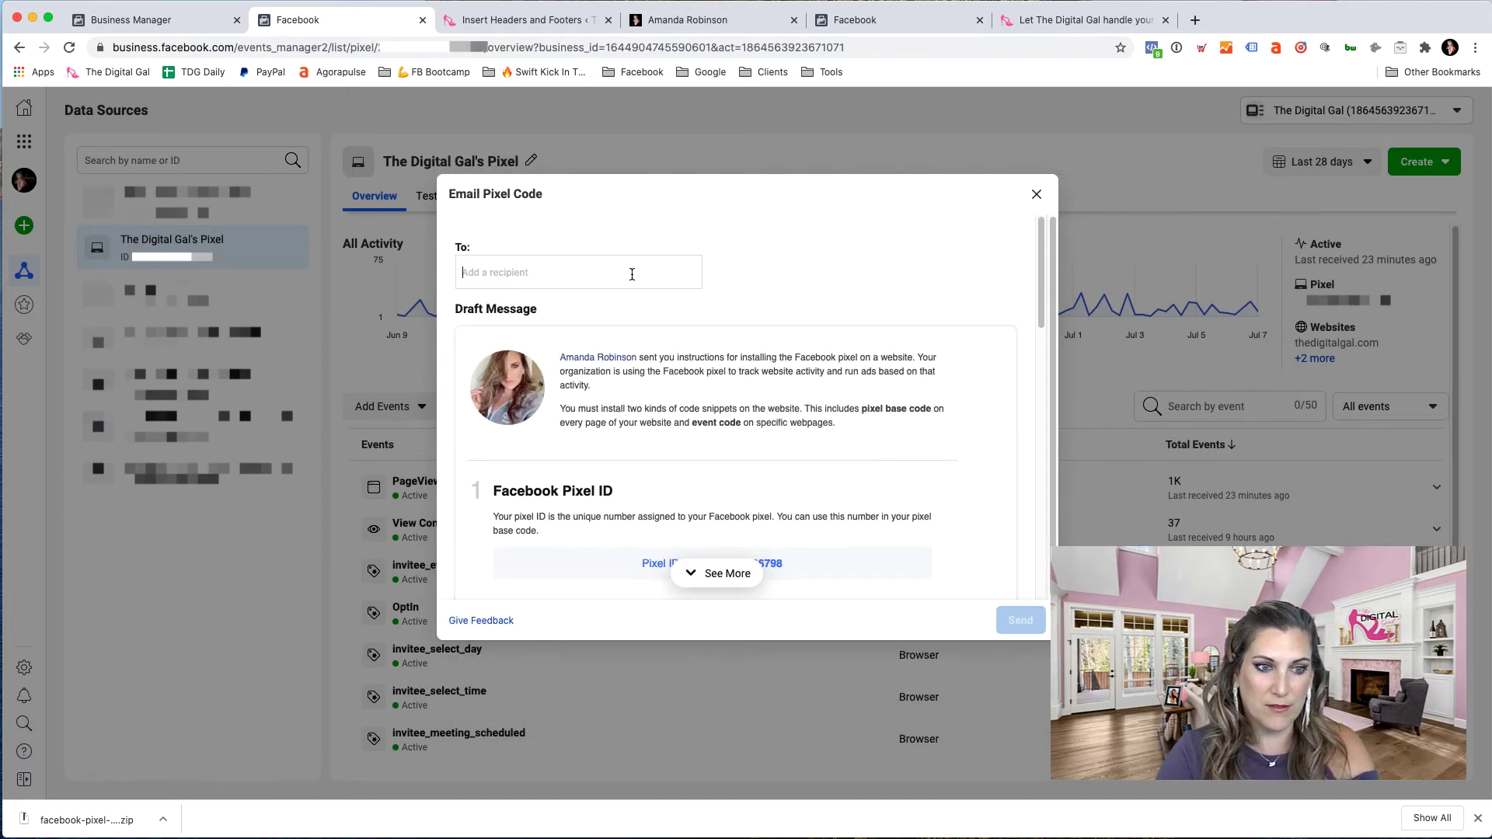
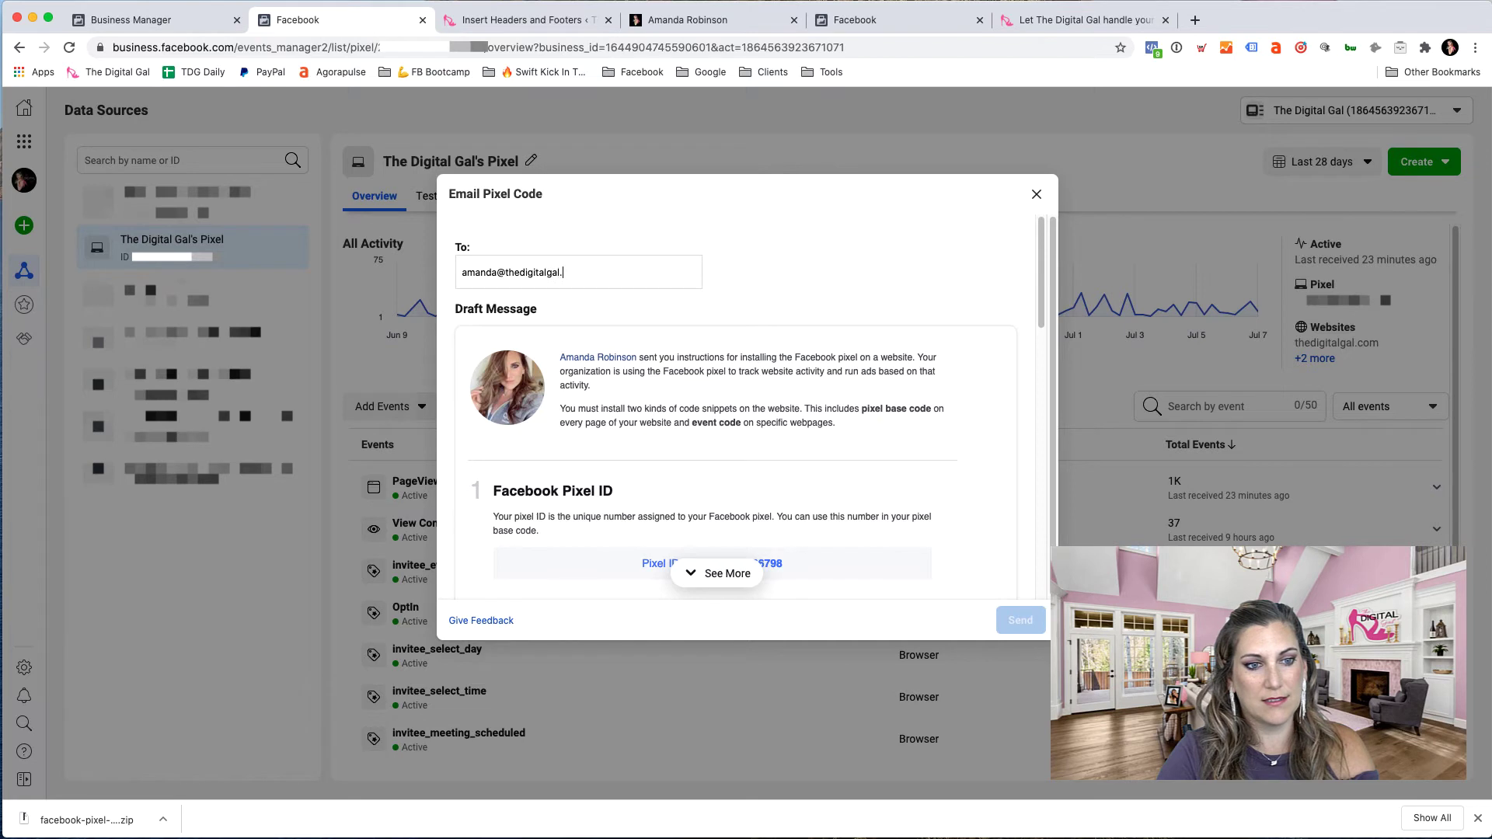
key("Return")
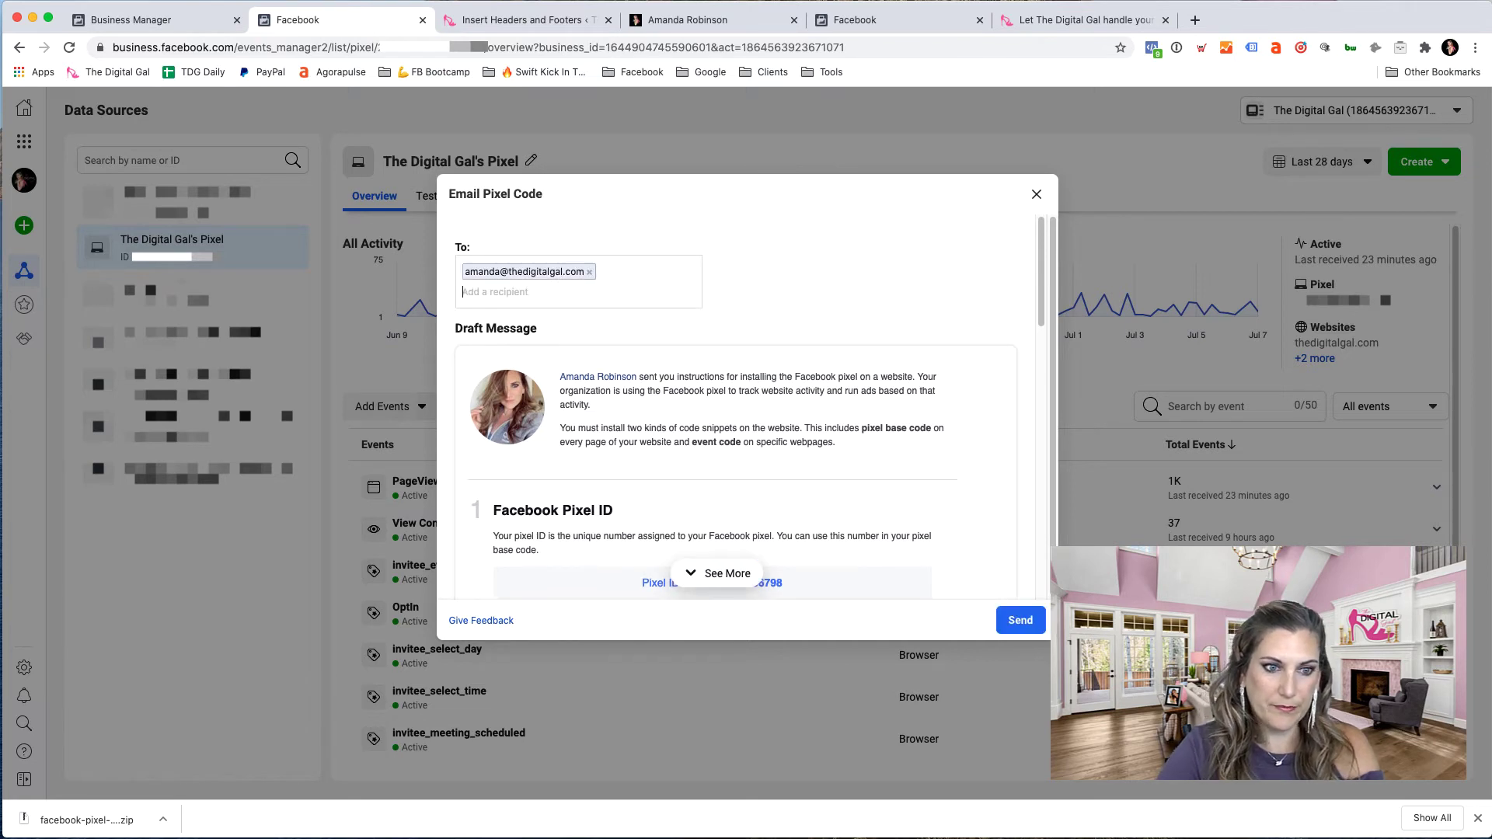
left_click(1020, 620)
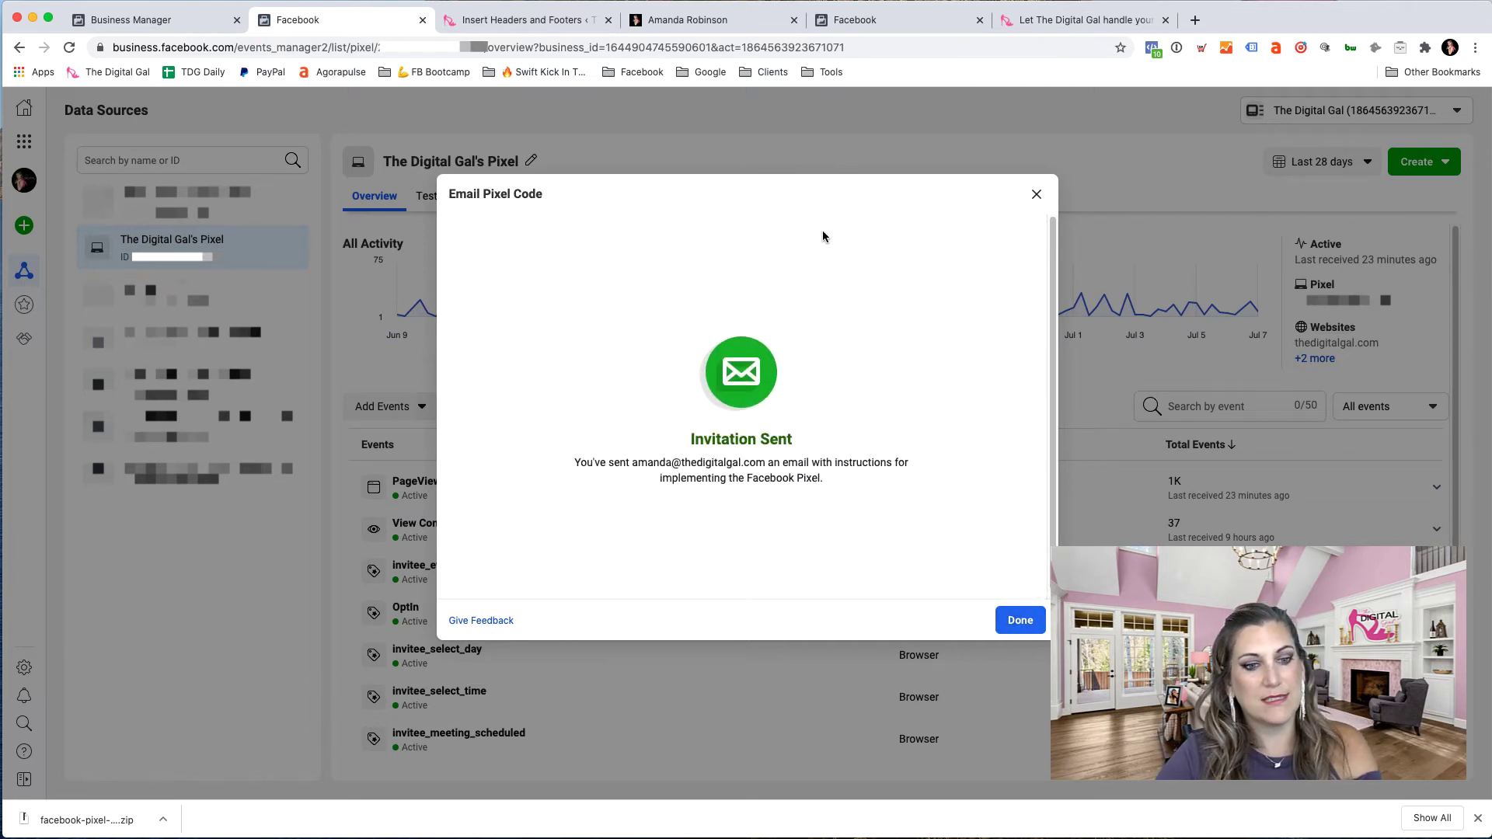
left_click(1034, 195)
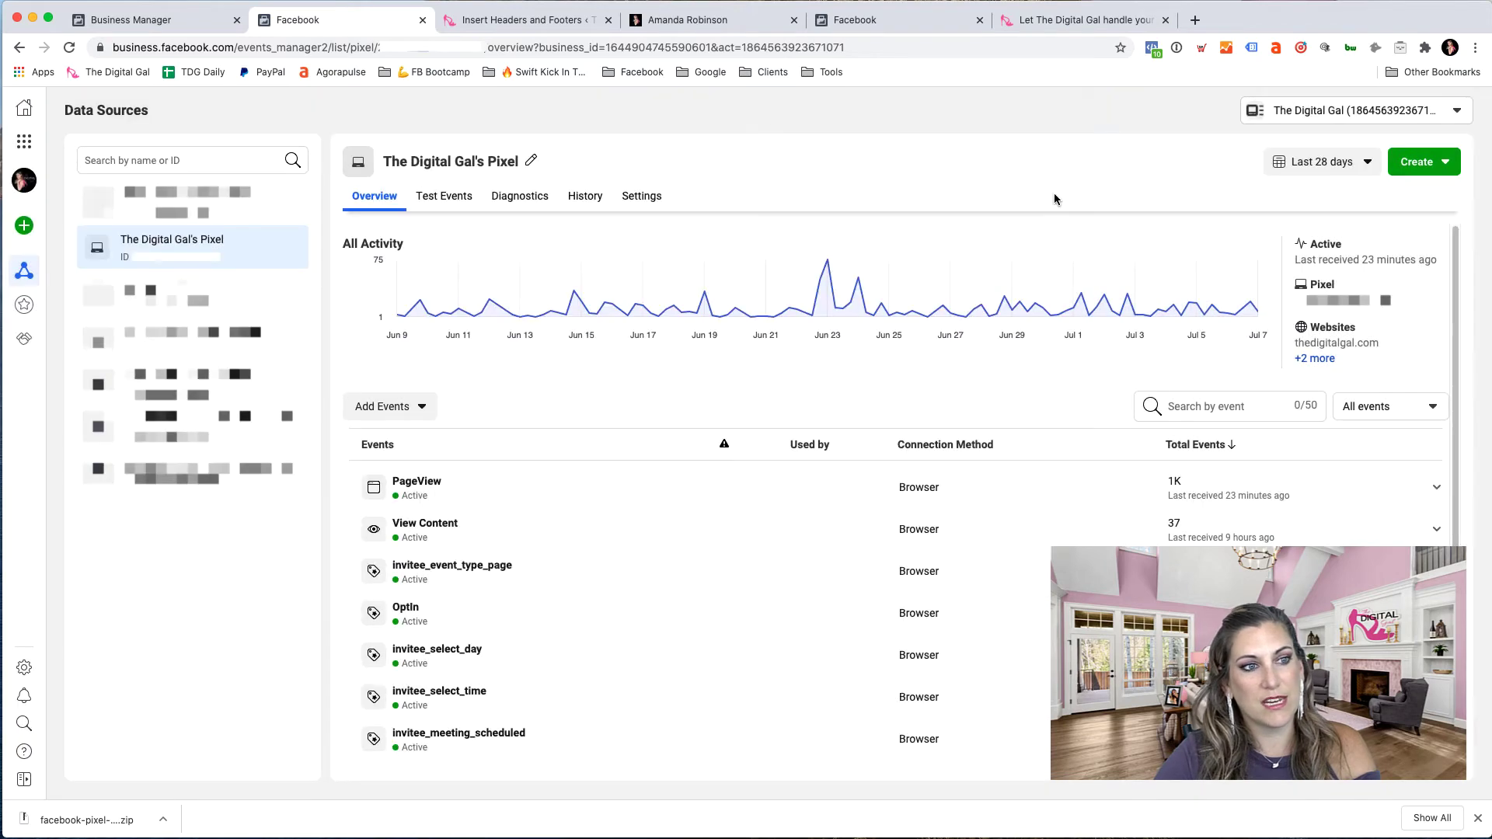
- Open the 'Instructions on Setting up Facebook Pixel' e-mail, select its base code, then return to Events Manager
left_click(1195, 20)
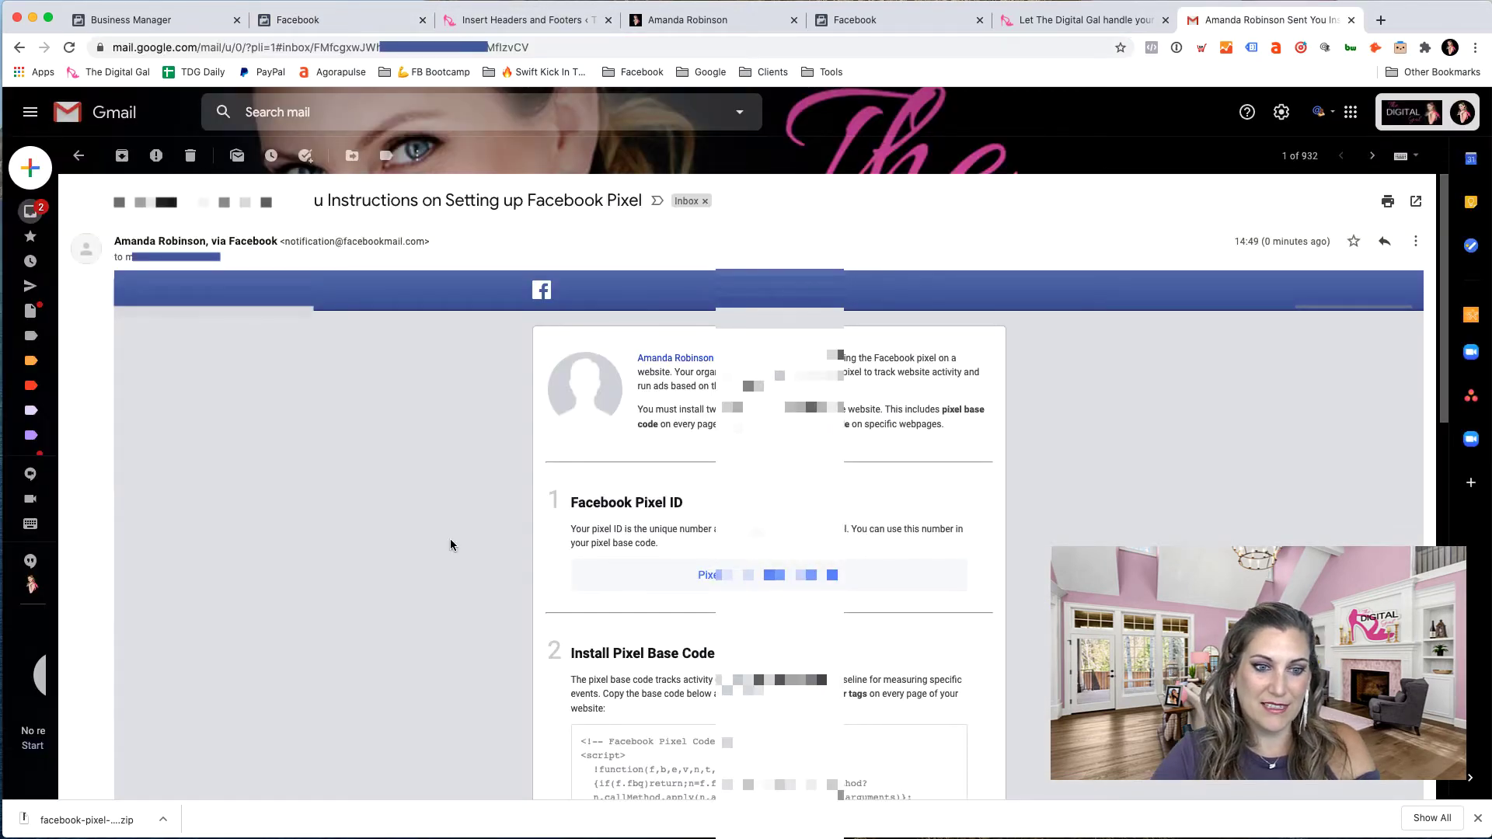
scroll(451, 545, "down", 2)
scroll(450, 539, "down", 3)
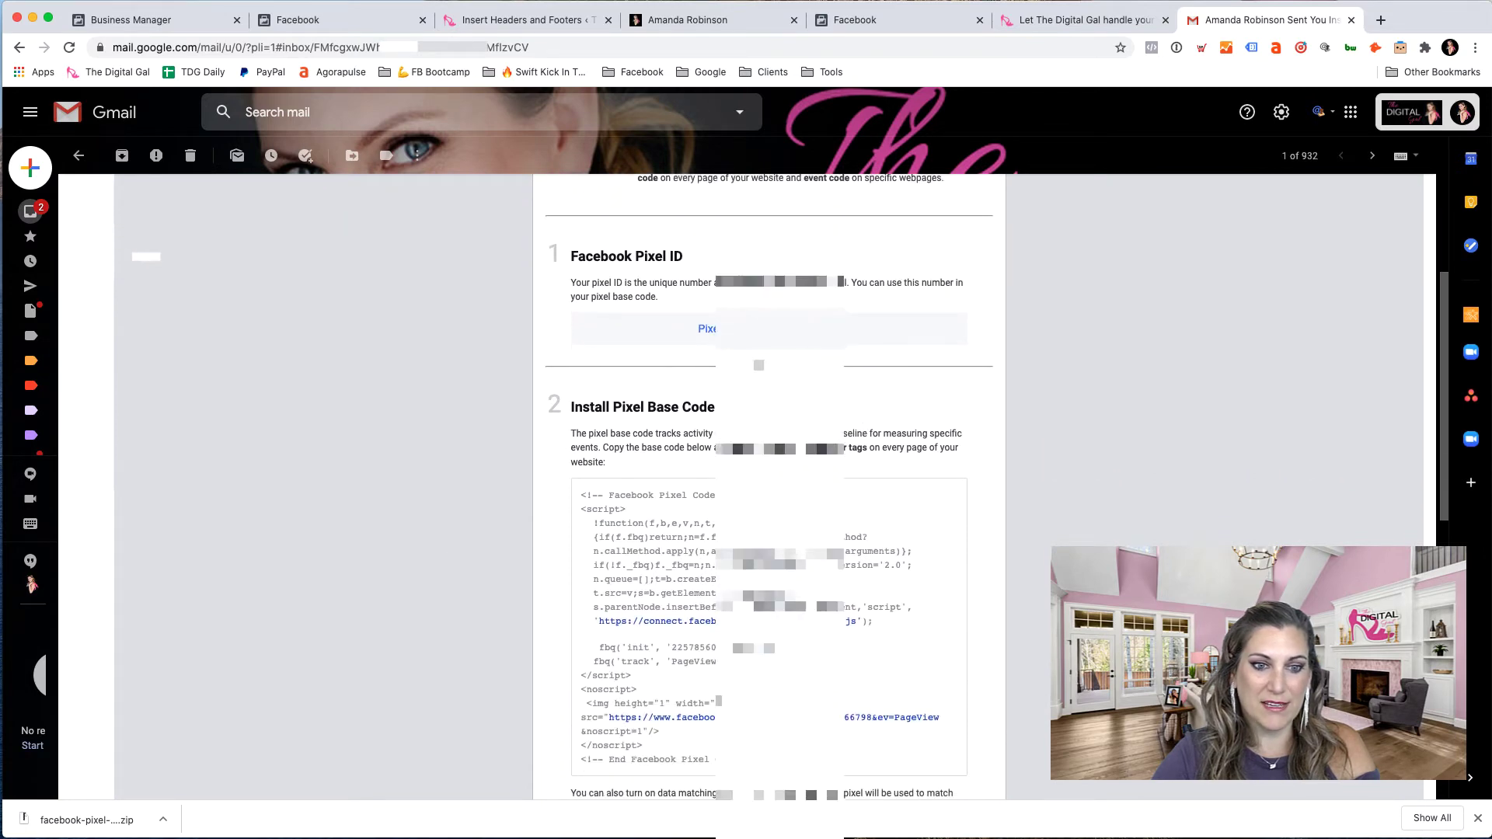
scroll(582, 340, "down", 3)
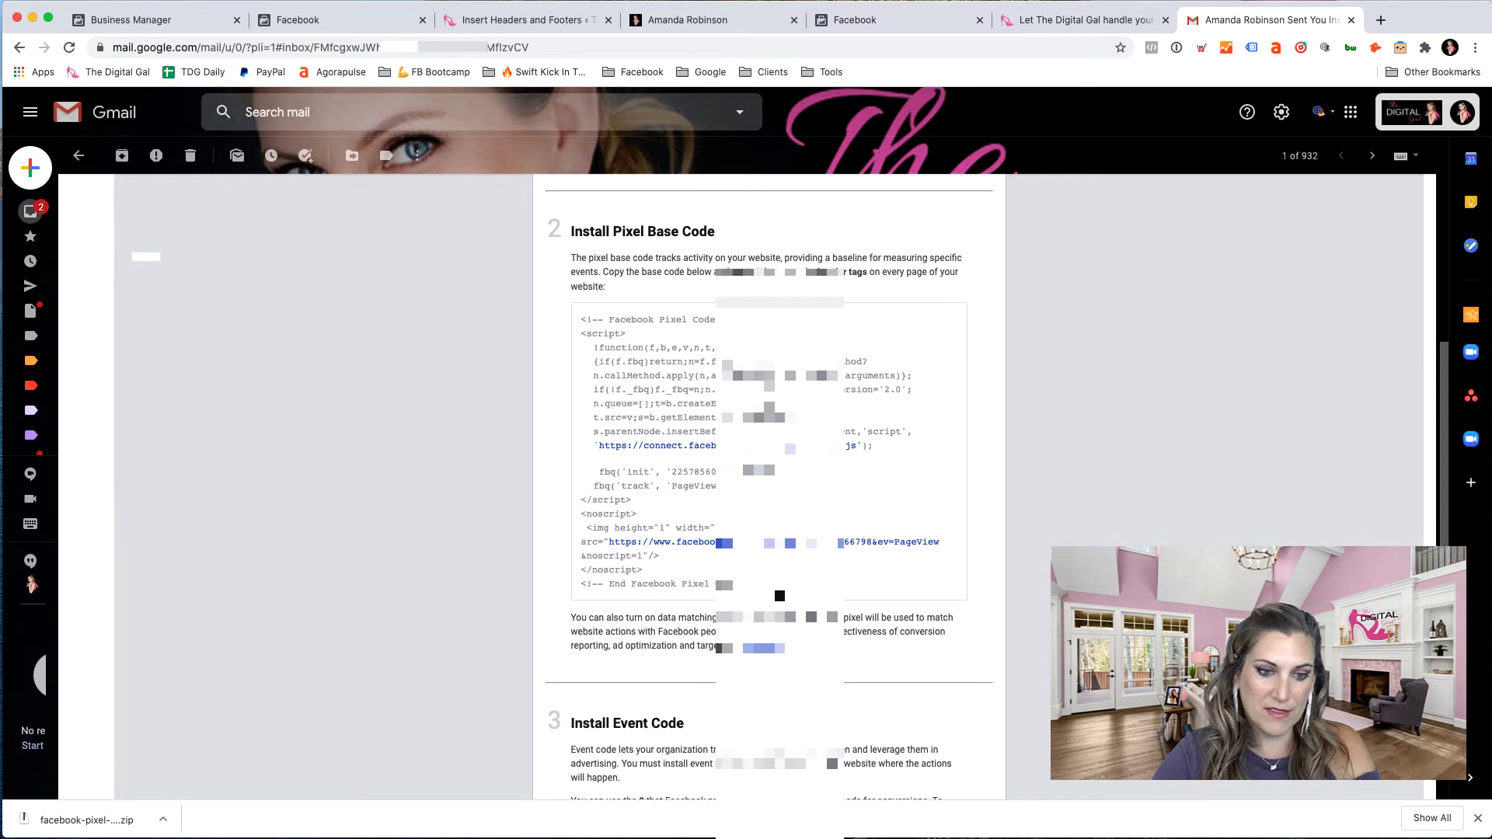
left_click_drag(777, 595, 577, 316)
key("super+2")
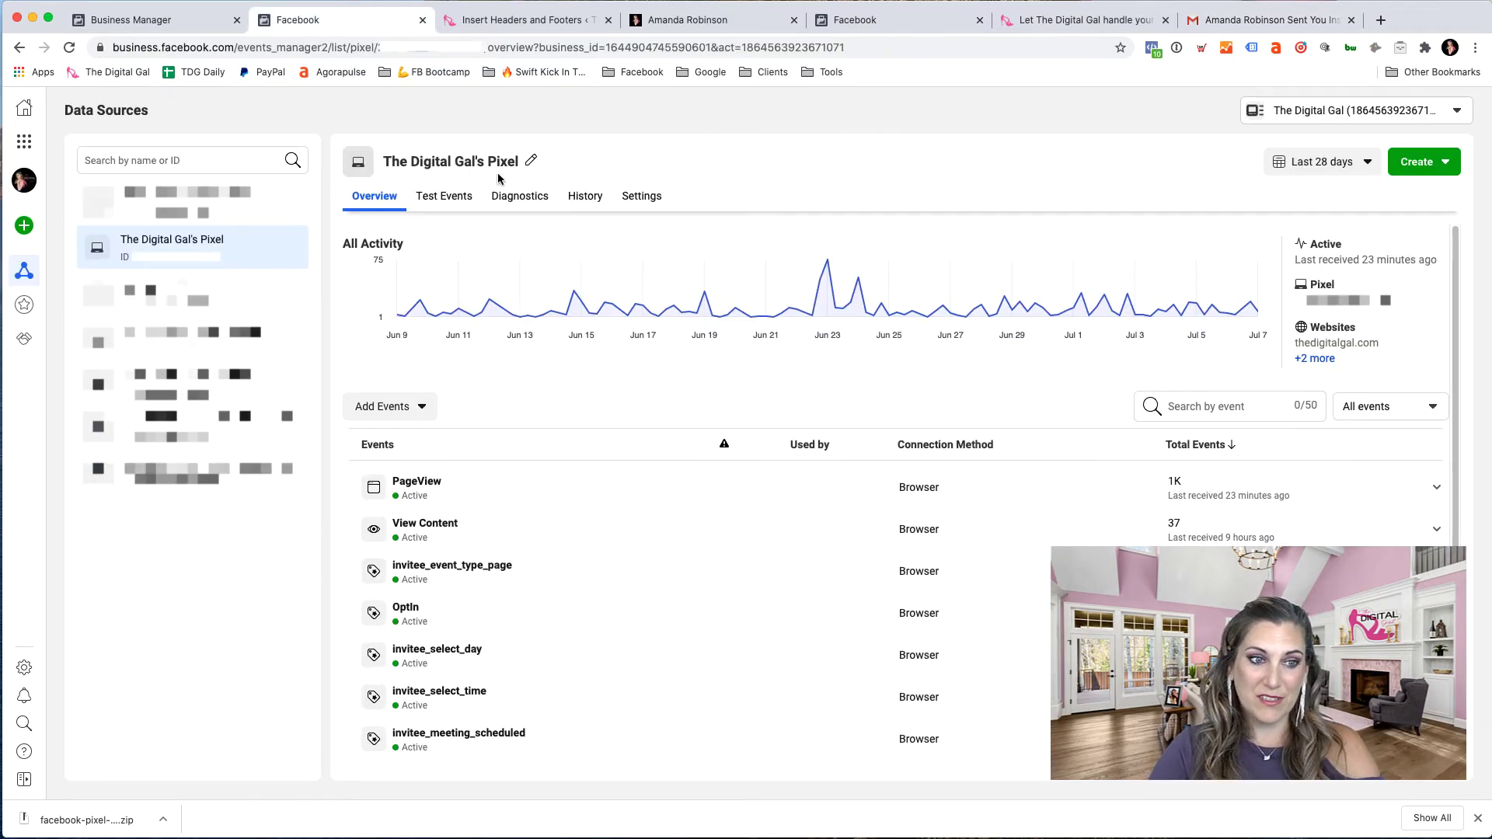
left_click(445, 200)
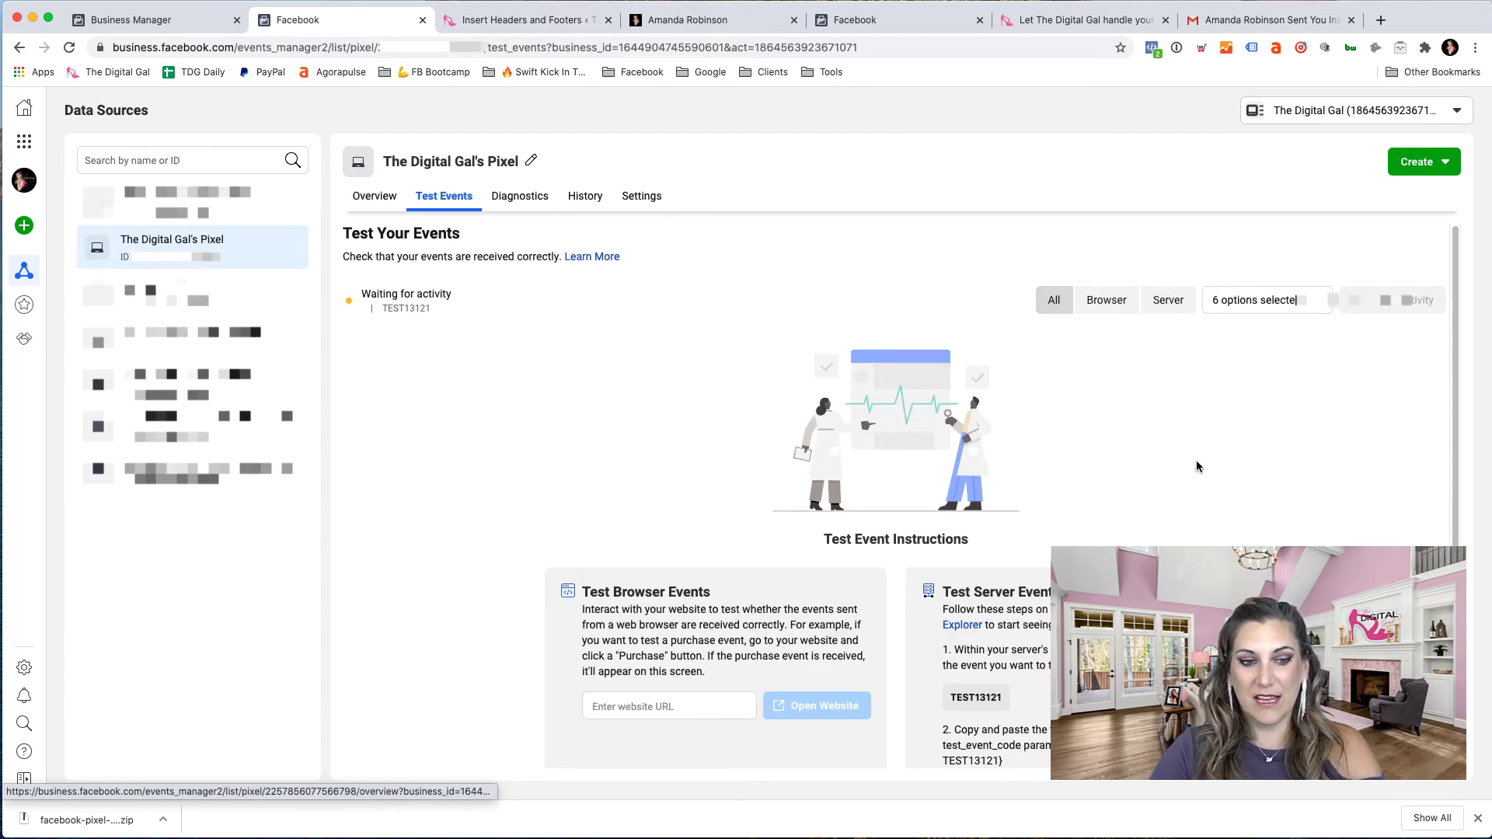
left_click(626, 706)
type(":")
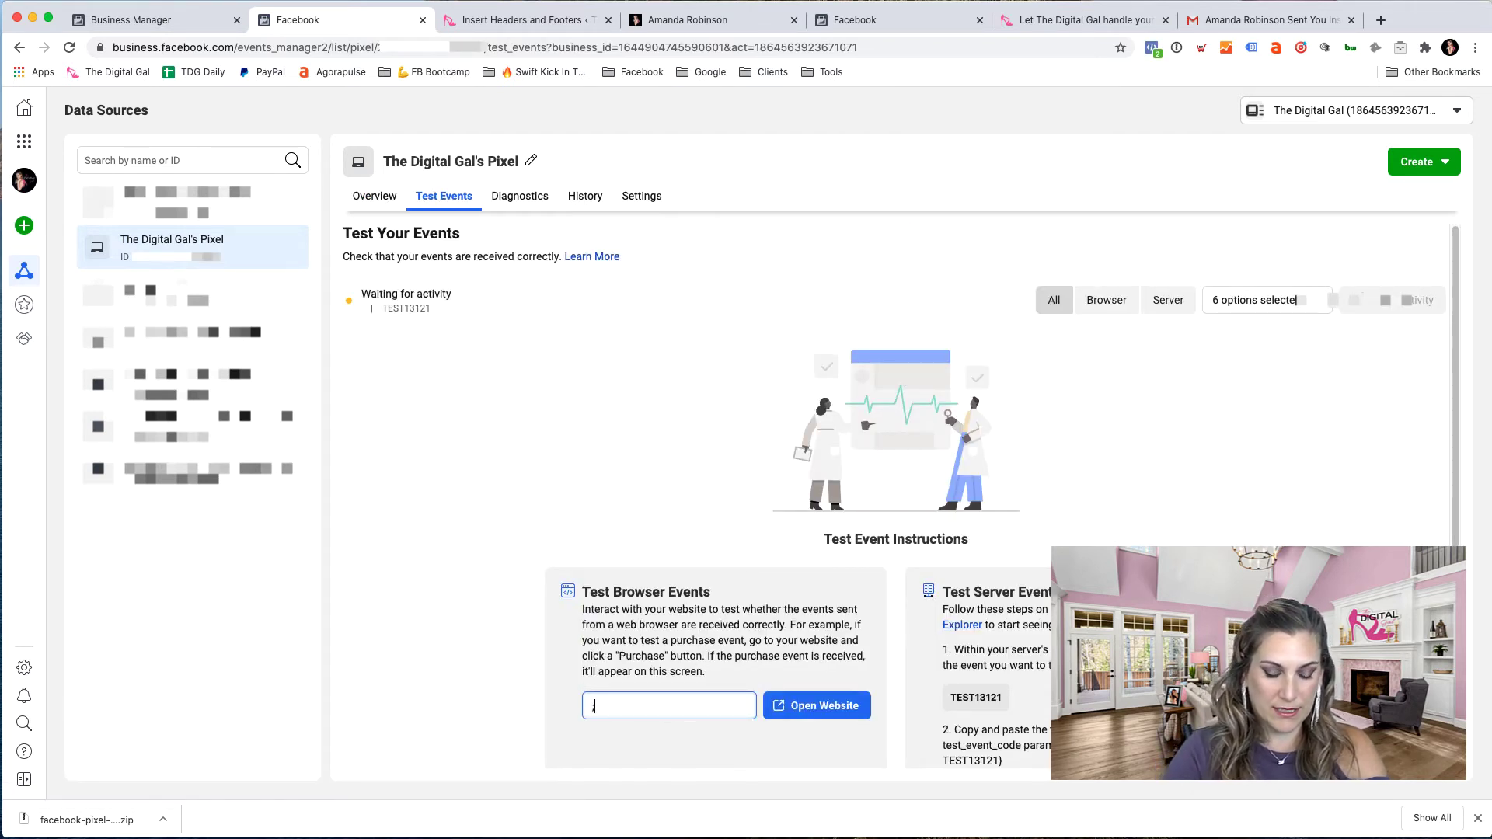
key("BackSpace")
key("Down")
key("Return")
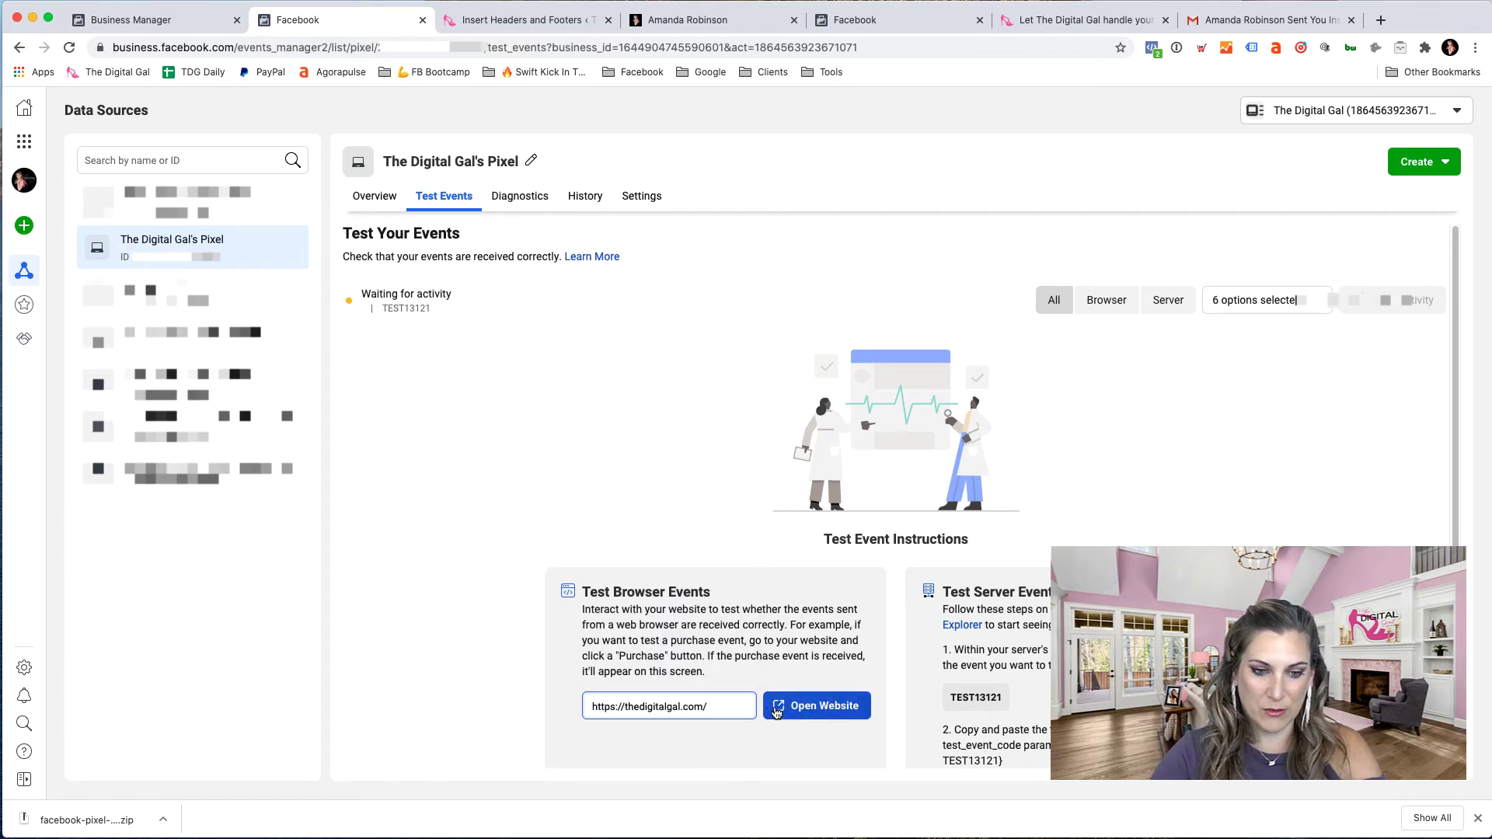
left_click(811, 711)
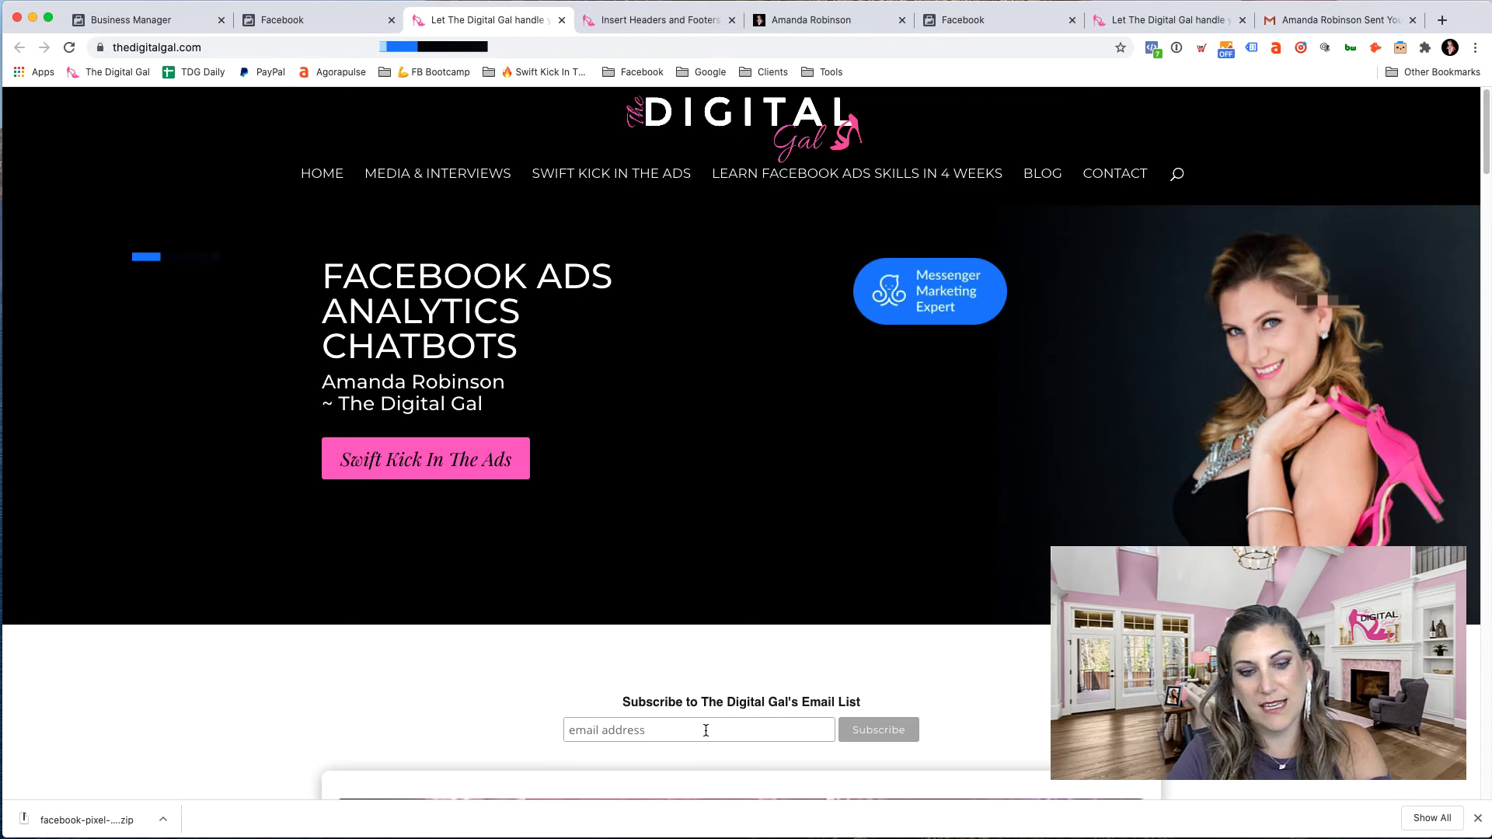
- Browse down thedigitalgal.com's homepage and open the Learn Facebook Ads Skills in 4 Weeks bootcamp page
scroll(901, 439, "down", 10)
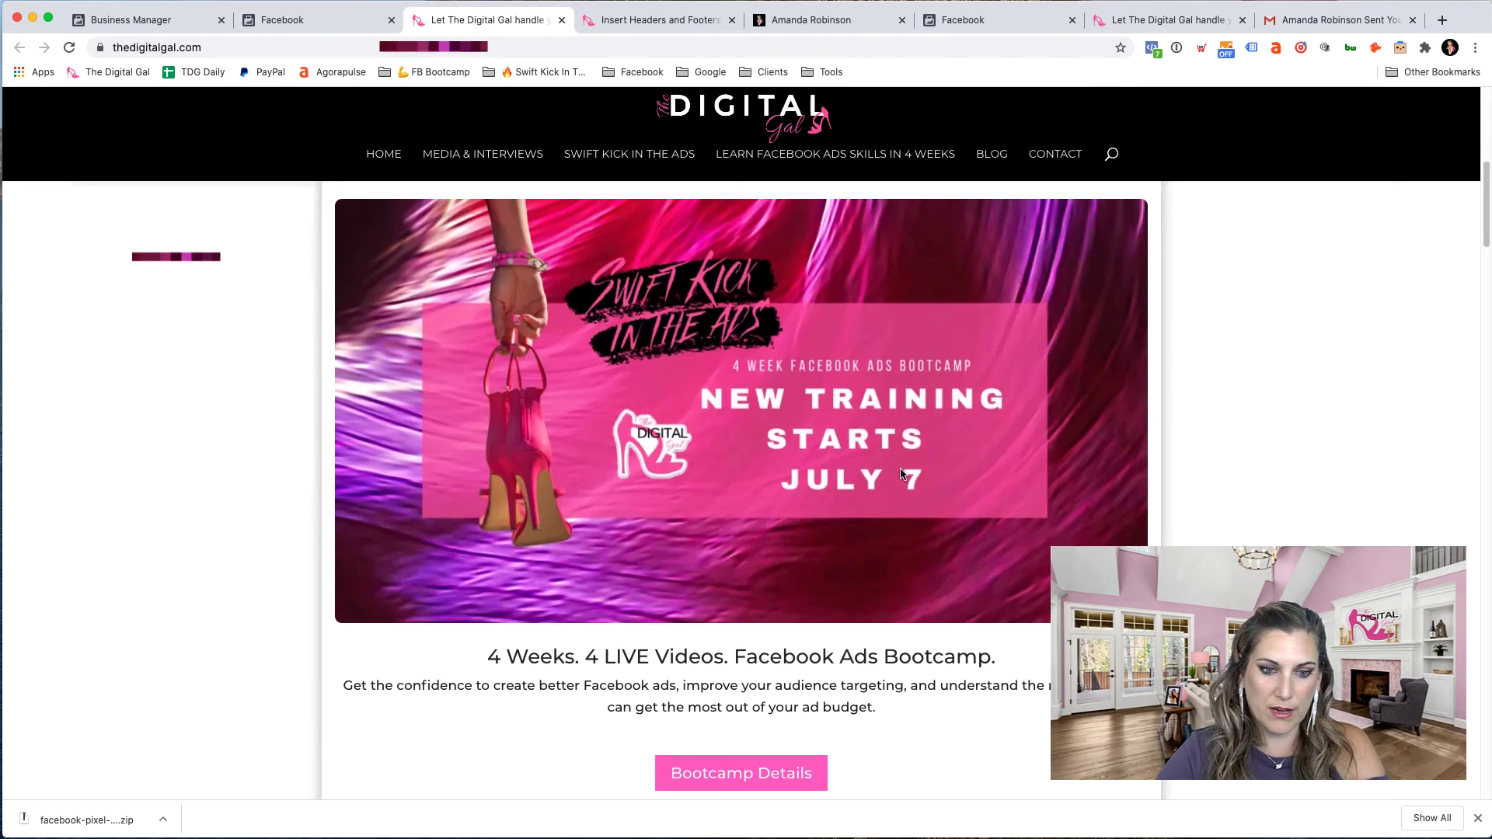
scroll(901, 474, "down", 2)
scroll(901, 471, "up", 7)
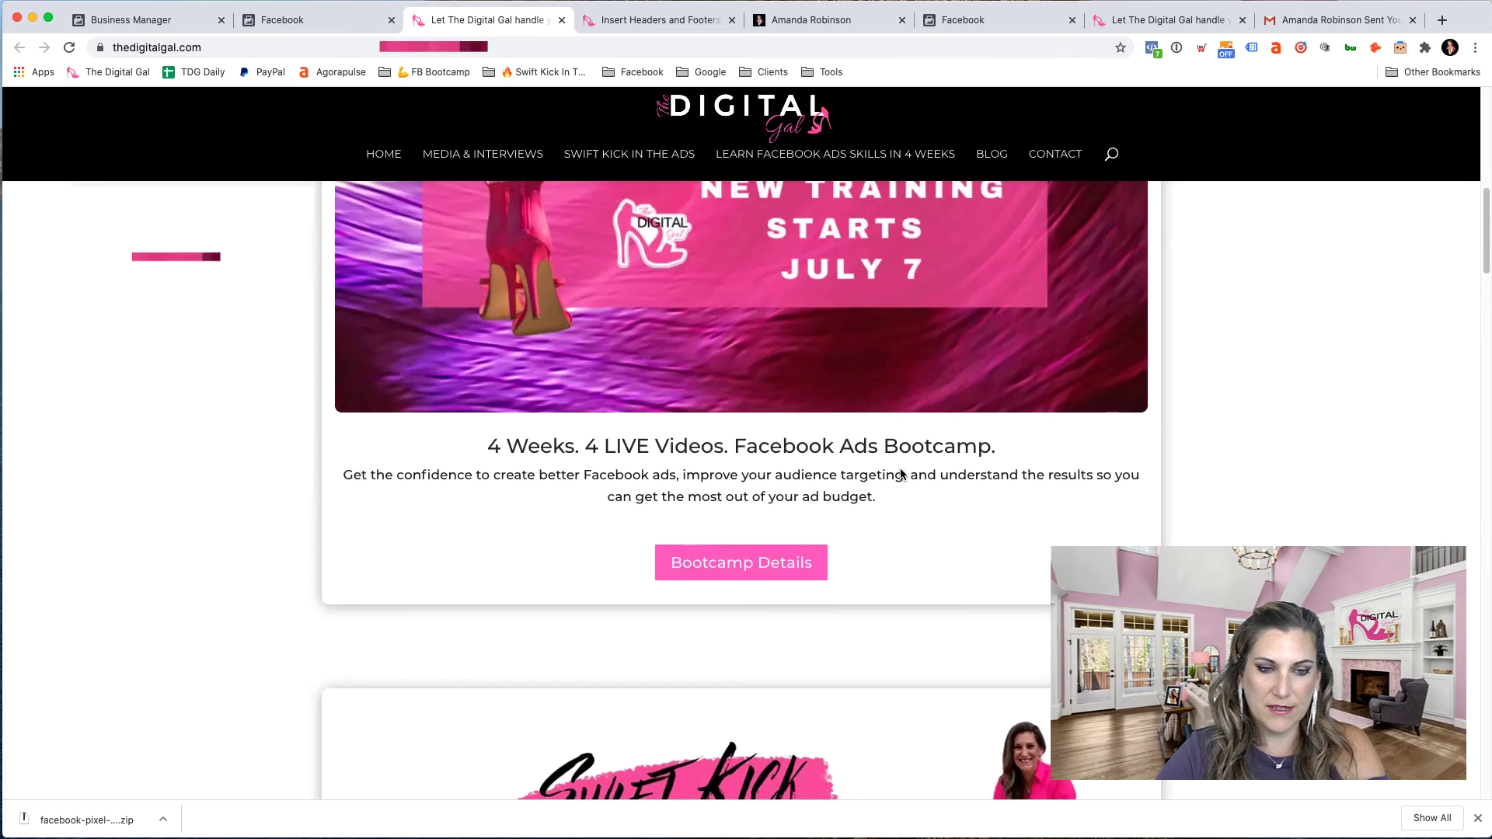
scroll(801, 698, "down", 2)
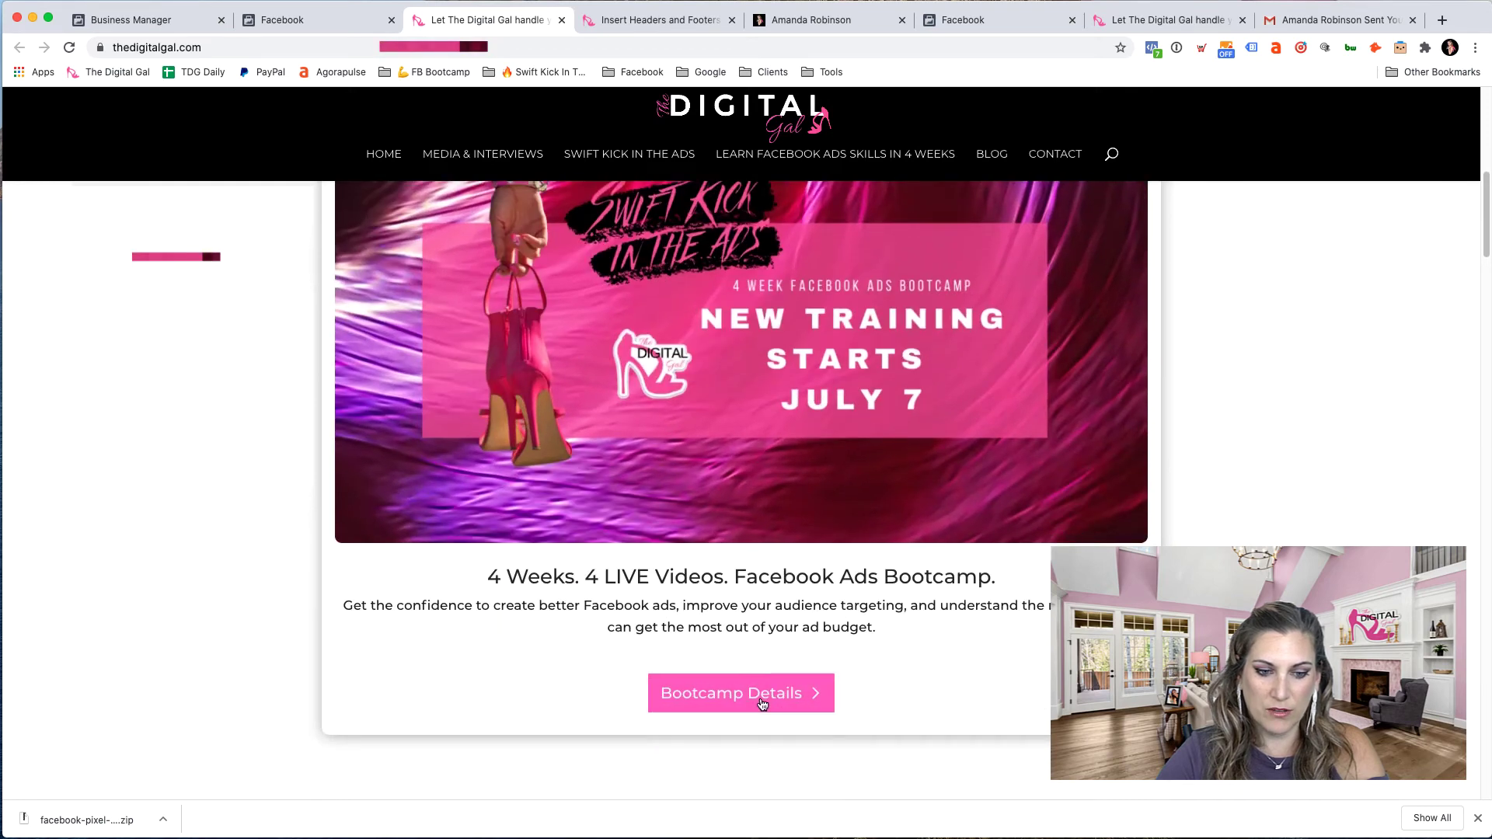
left_click(761, 699)
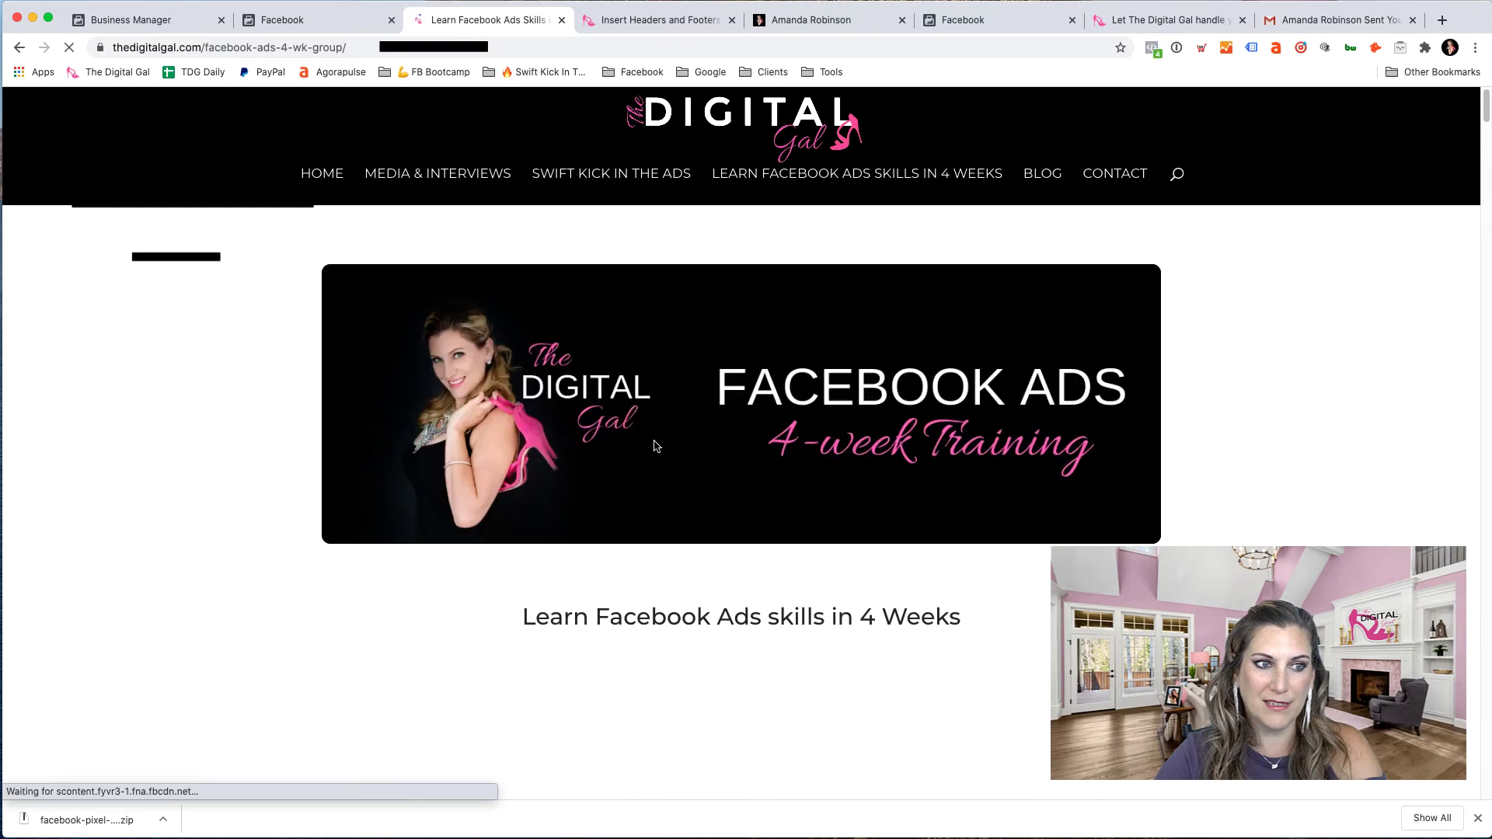
scroll(498, 529, "down", 2)
scroll(499, 529, "down", 20)
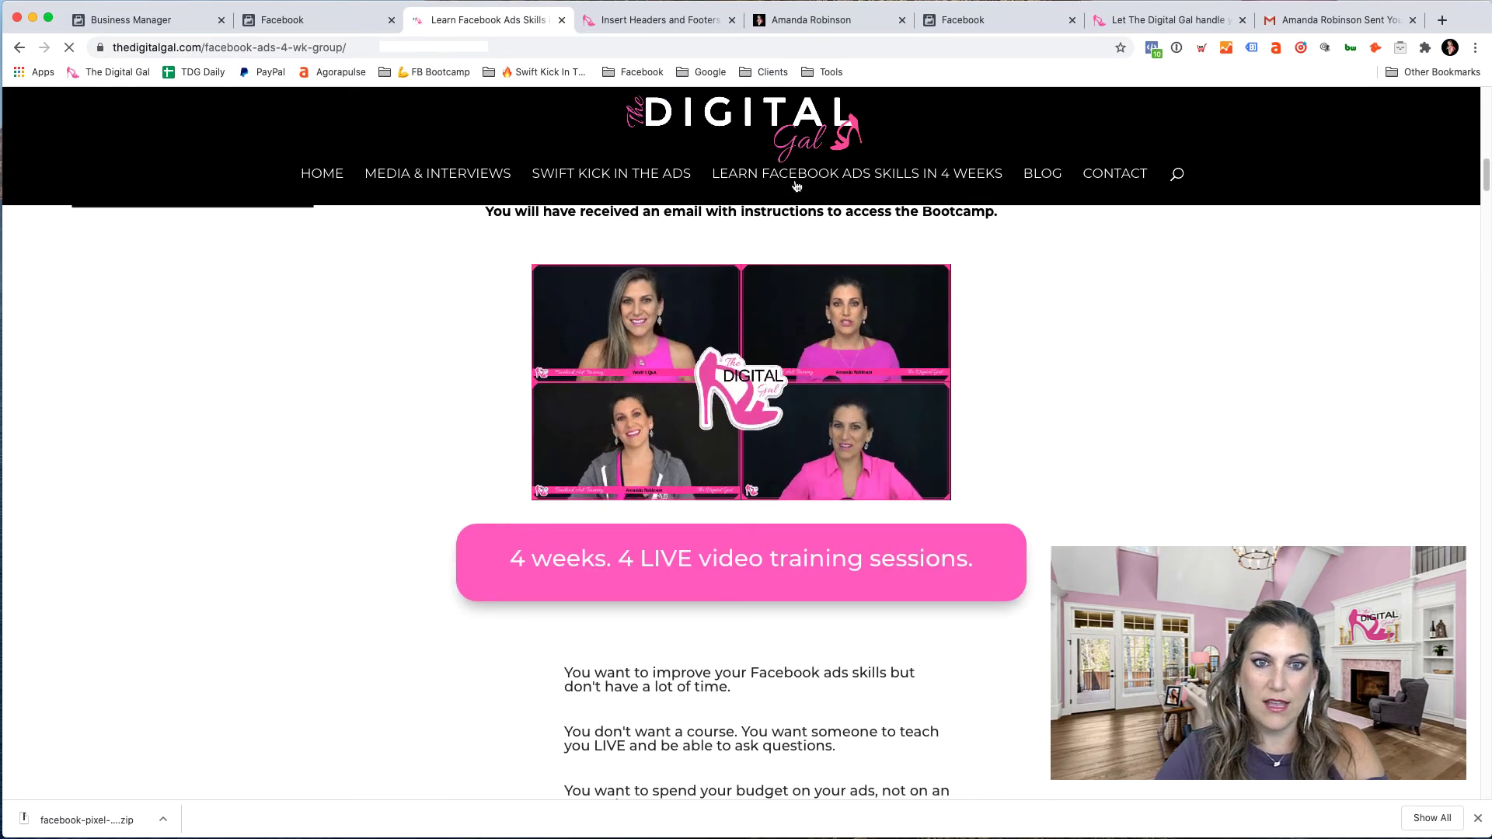
- Go back to the Facebook Events Manager tab to see the events the website visit generated
left_click(317, 23)
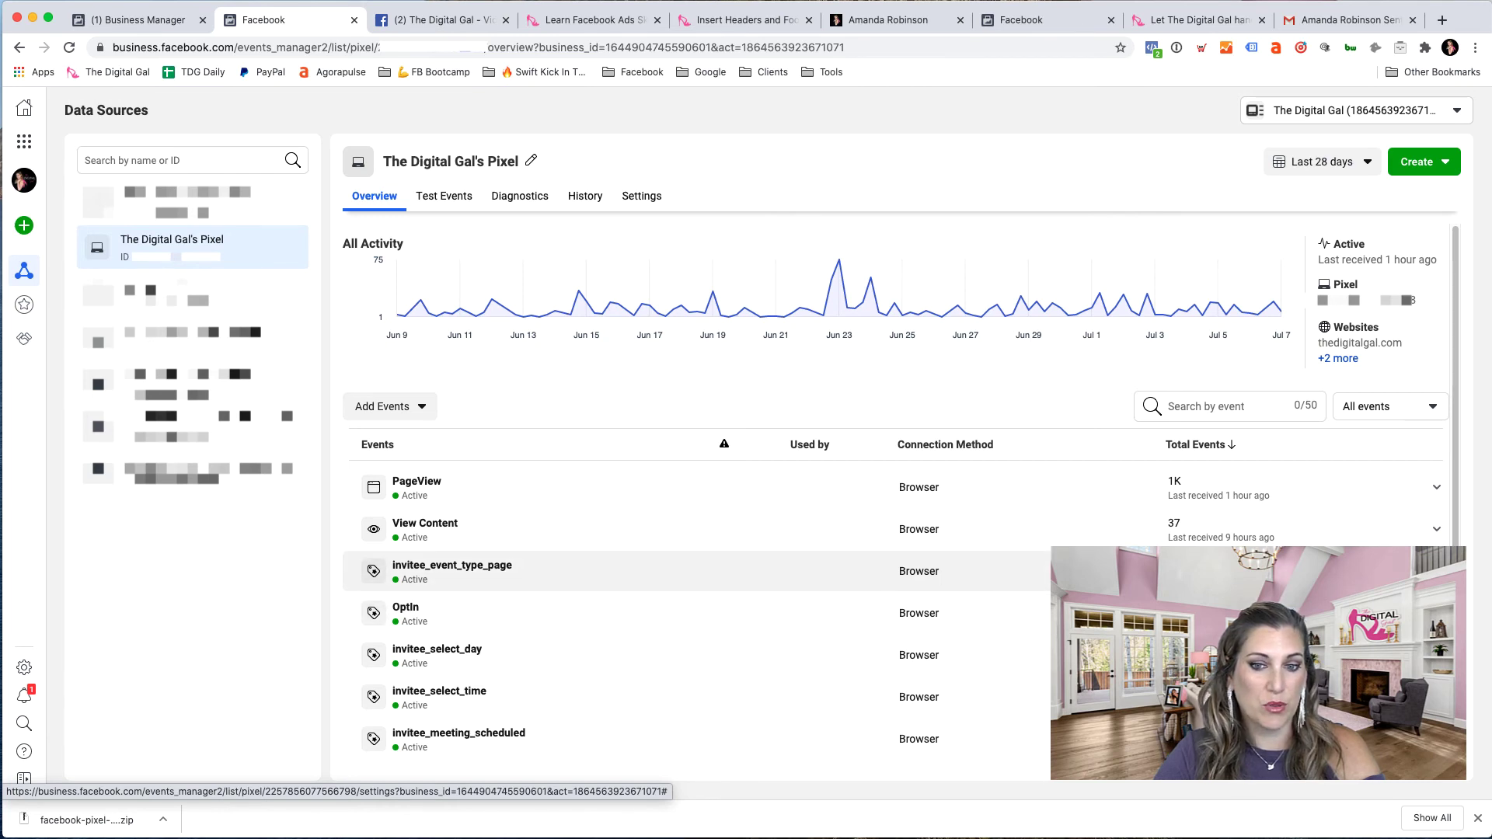
left_click(1427, 404)
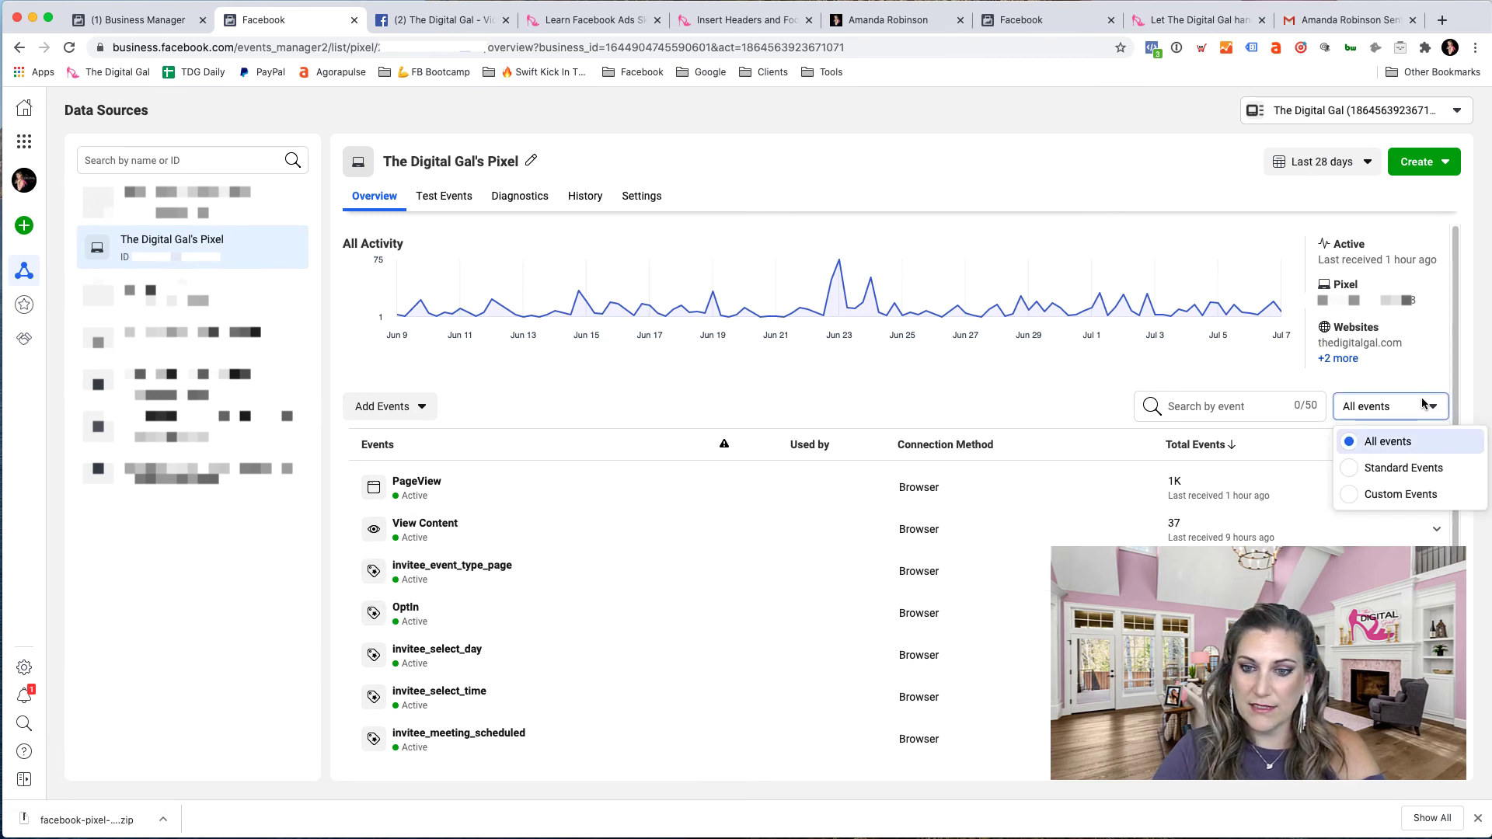
left_click(1350, 468)
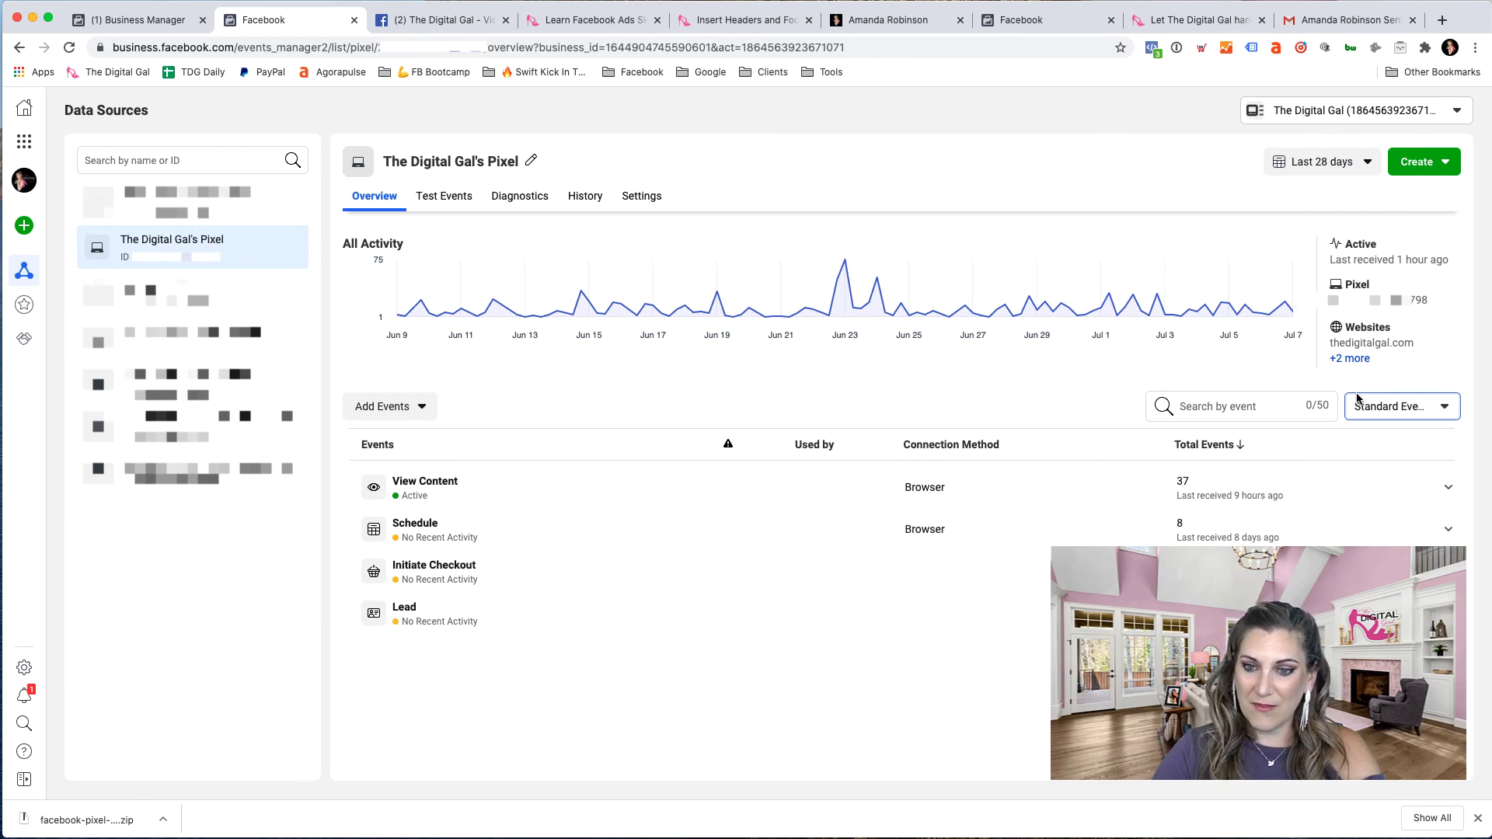
left_click(1400, 406)
left_click(1377, 497)
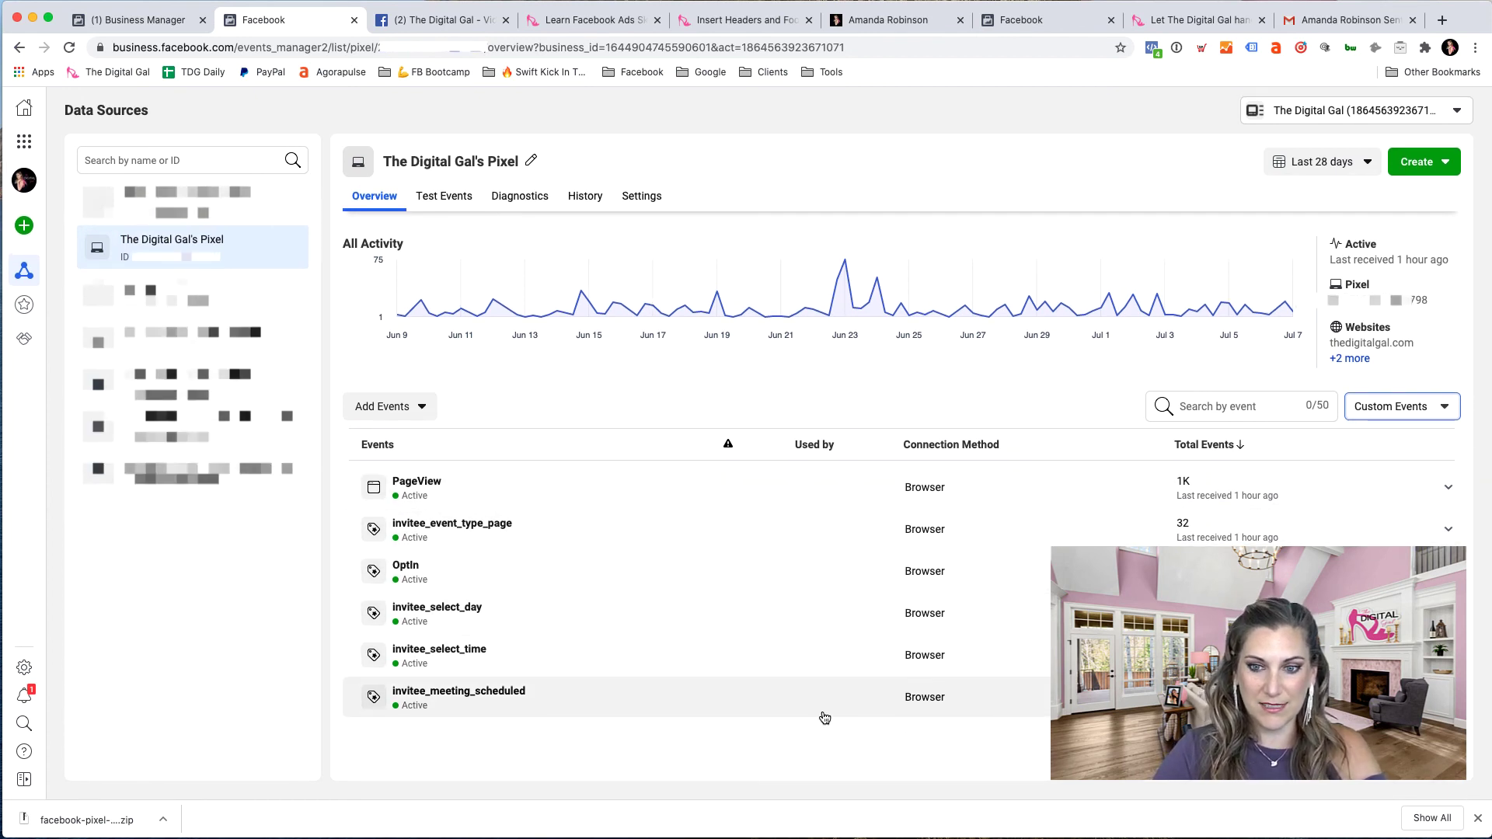
left_click(1428, 412)
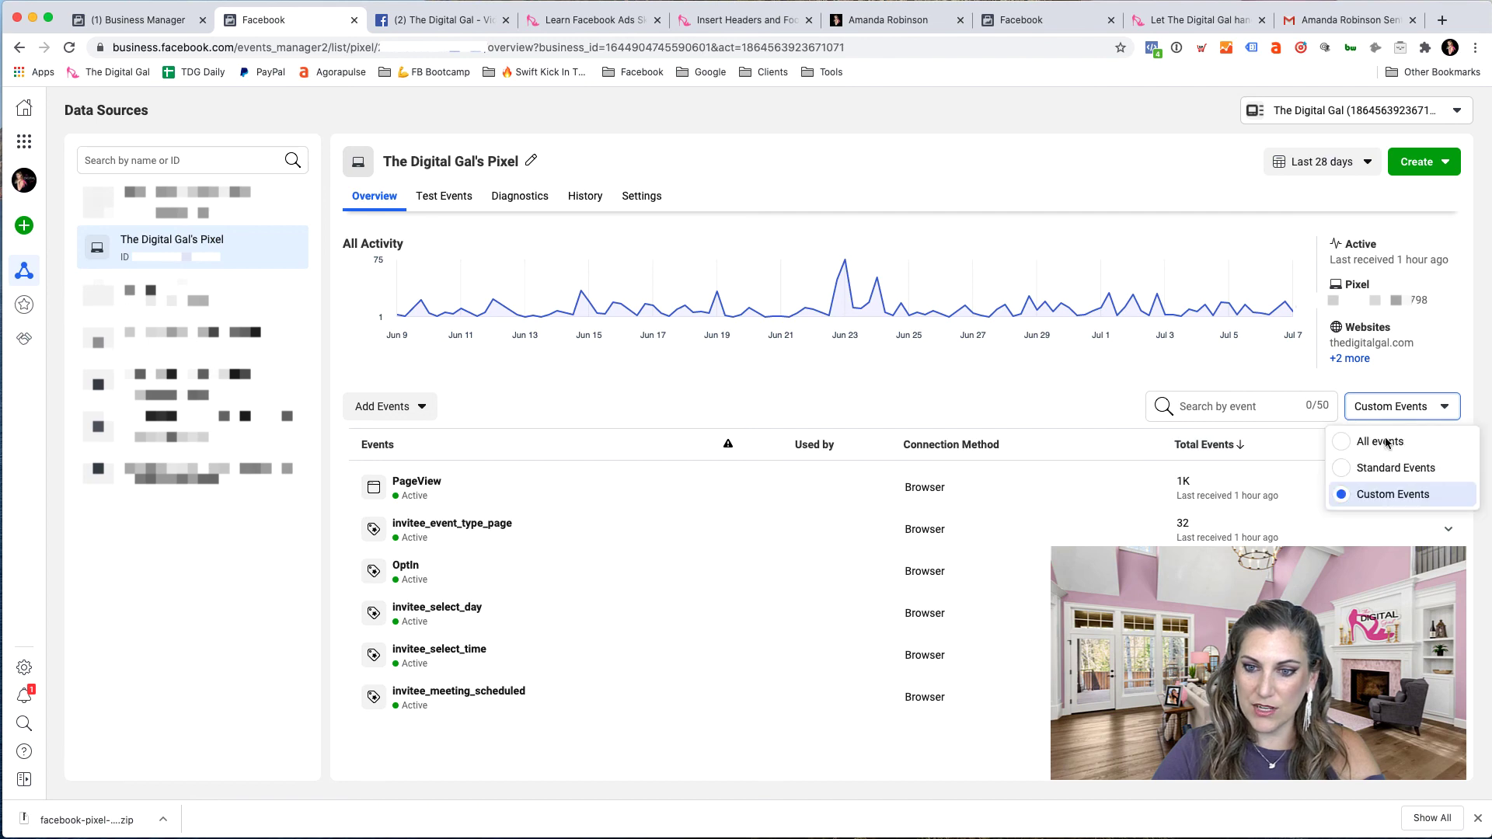
left_click(1380, 443)
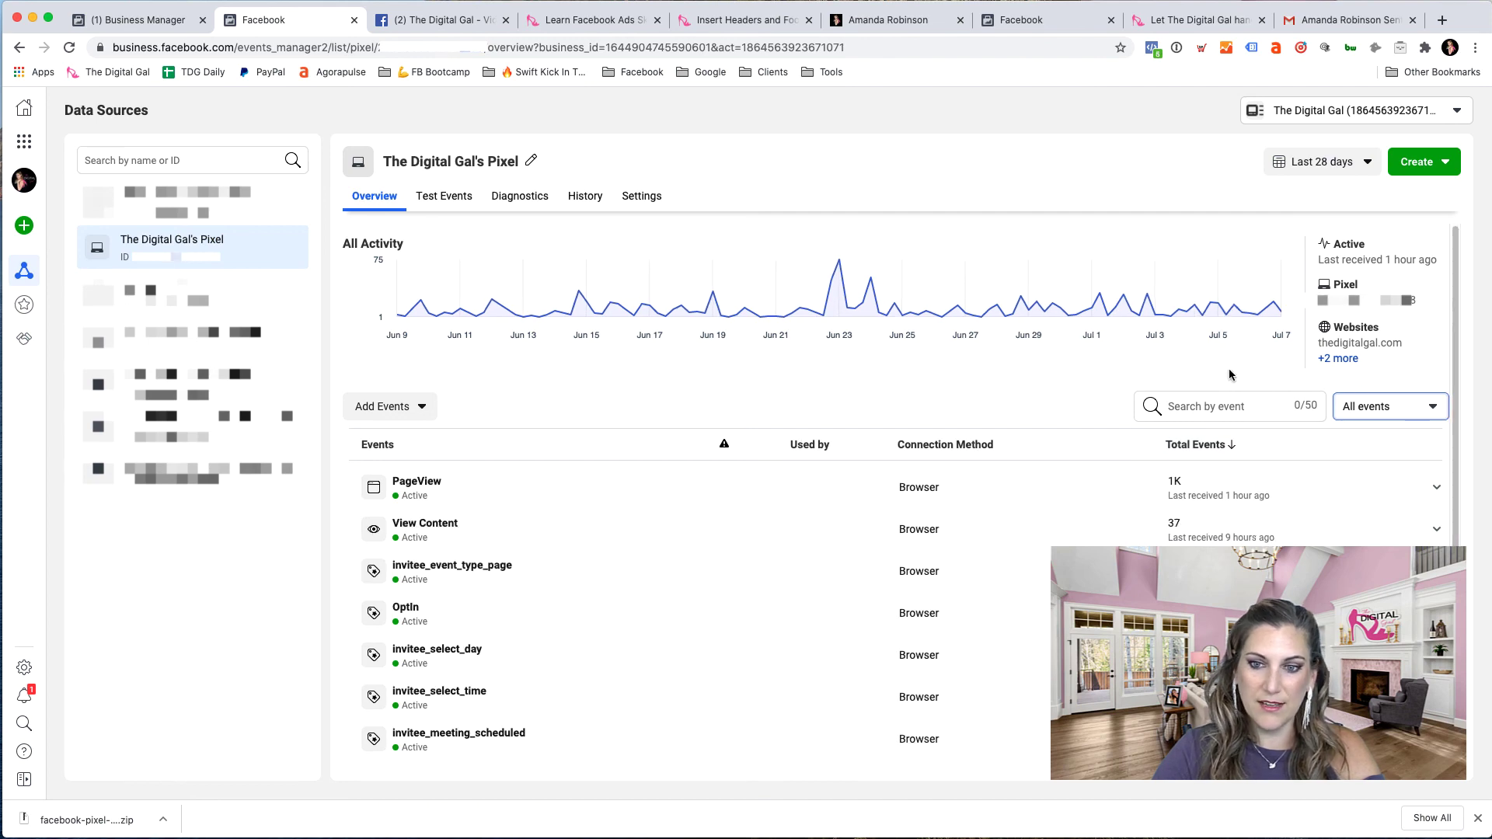
left_click(1346, 359)
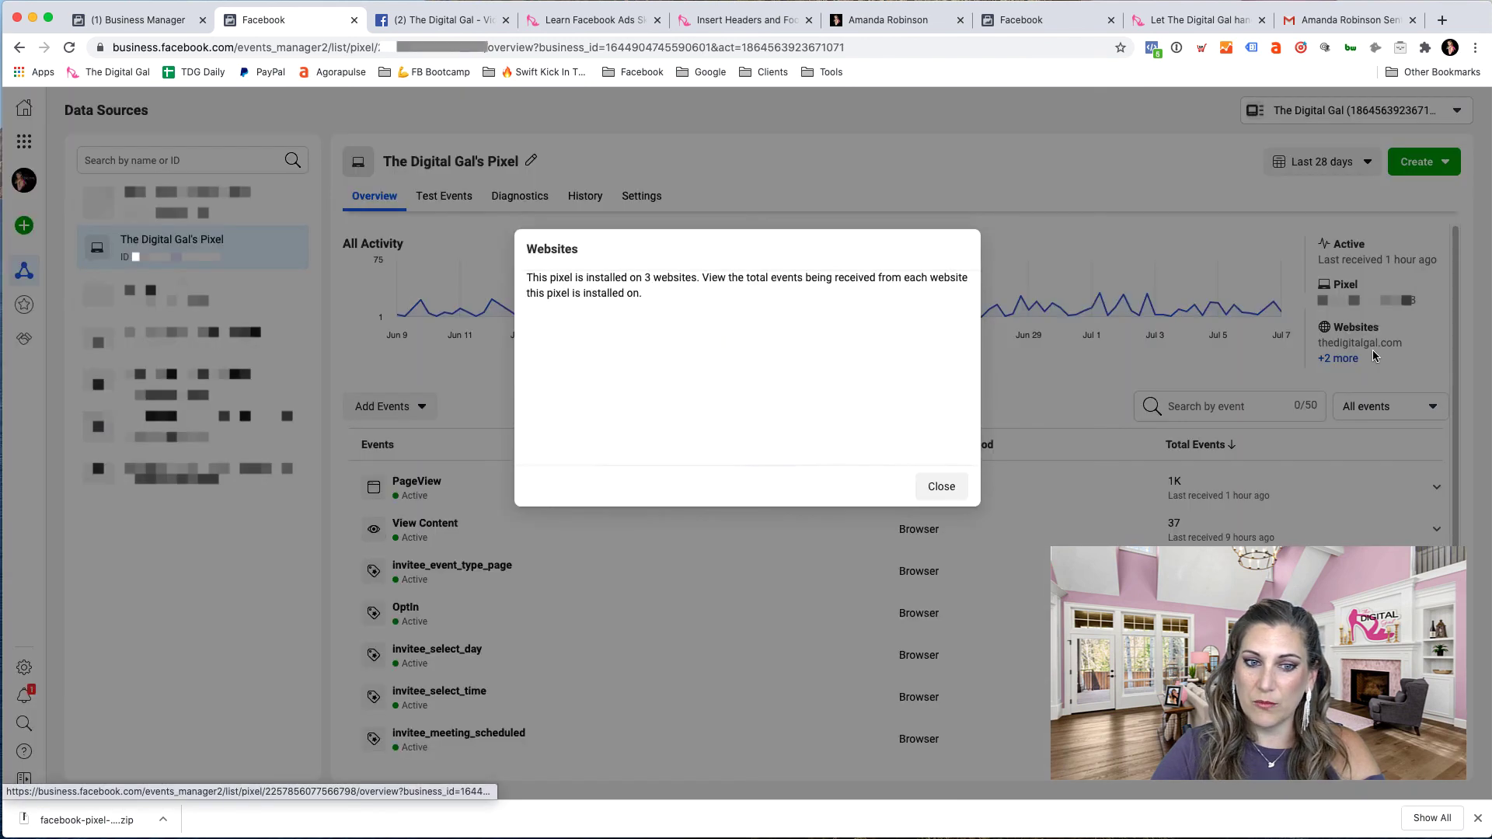